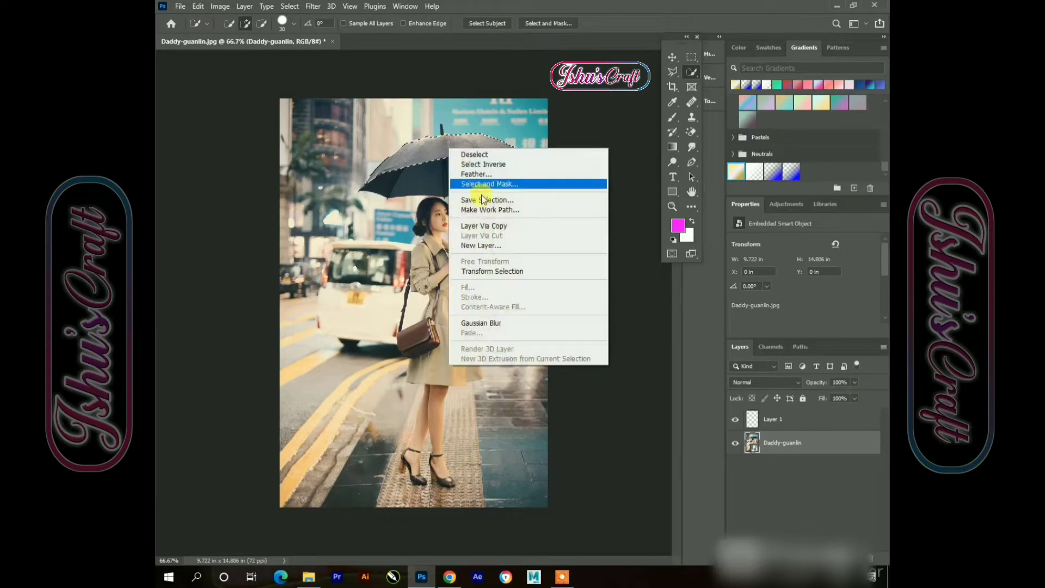
Copy the current selection onto a new layer
left_click(510, 227)
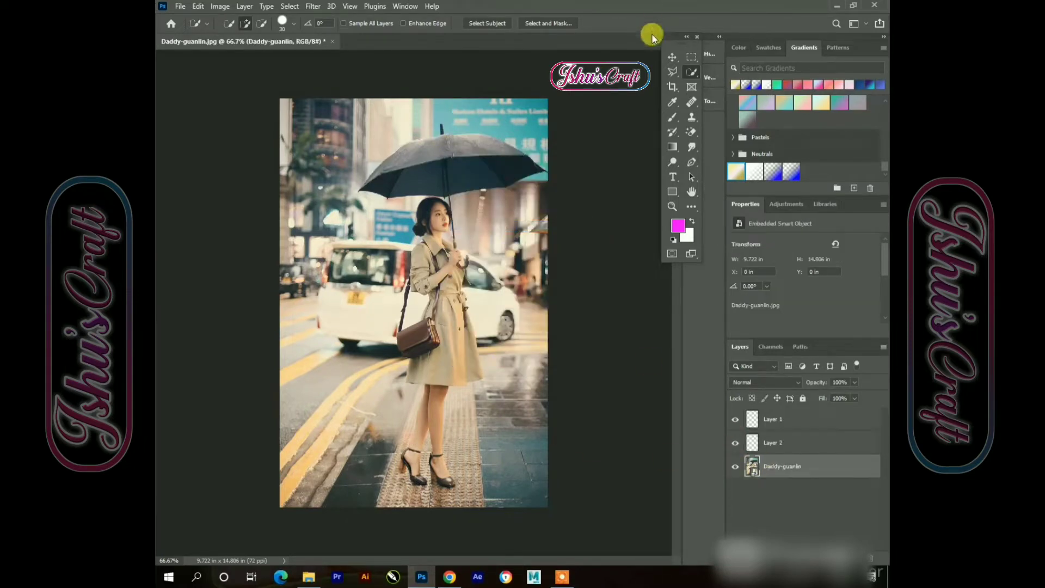
Trace a Polygonal Lasso selection around the woman's arm, coat, legs and shoes, then copy it to a new layer
left_click(673, 71)
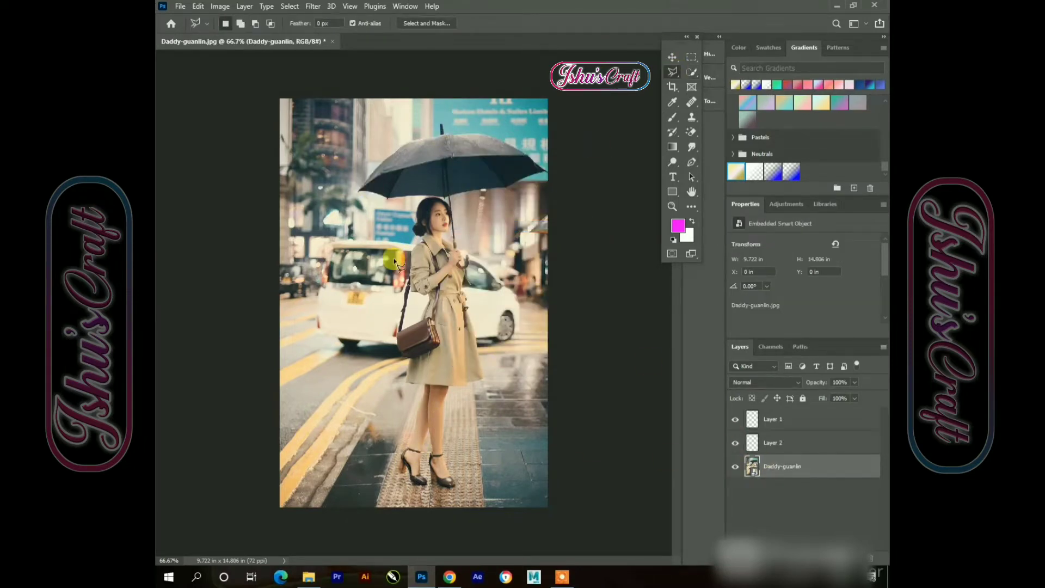
scroll(396, 263, "up", 2)
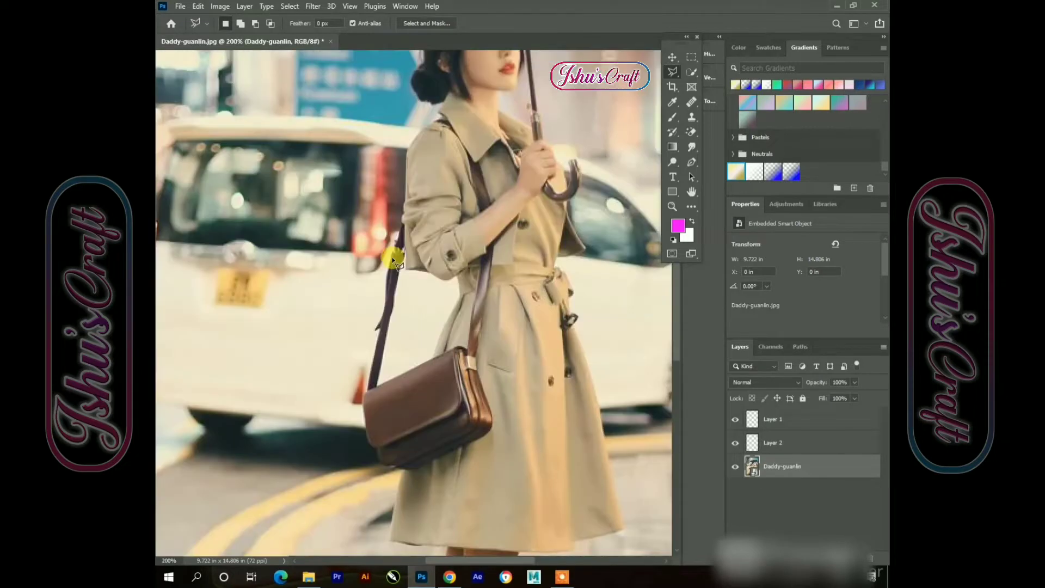
left_click(393, 258)
left_click(403, 220)
left_click(407, 149)
left_click(446, 124)
left_click(412, 82)
left_click(417, 63)
scroll(439, 37, "up", 3)
left_click(422, 120)
left_click(429, 94)
left_click(439, 79)
left_click(464, 71)
left_click(495, 74)
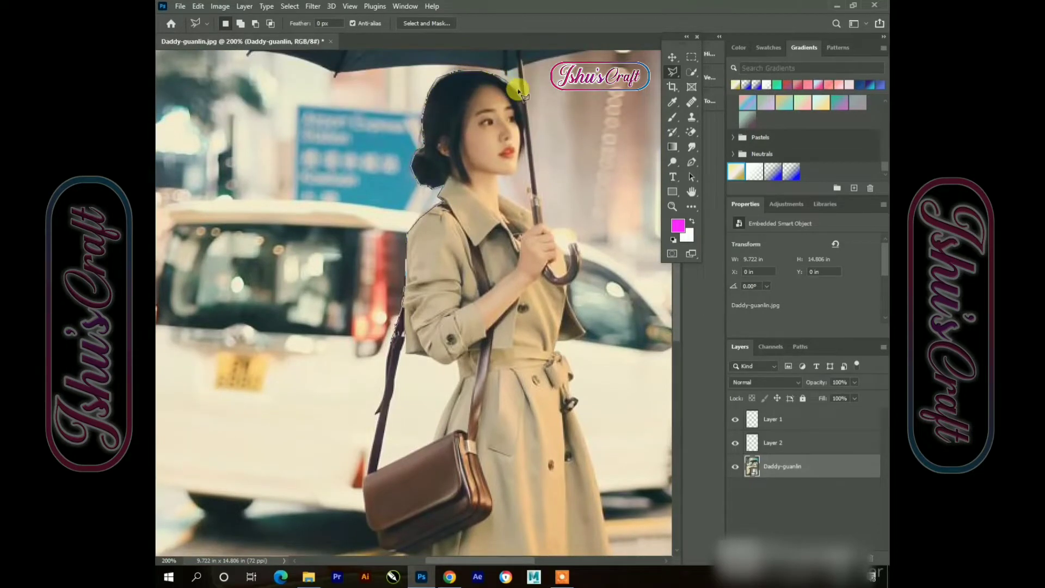
left_click(520, 61)
left_click(543, 206)
left_click(570, 281)
left_click(586, 334)
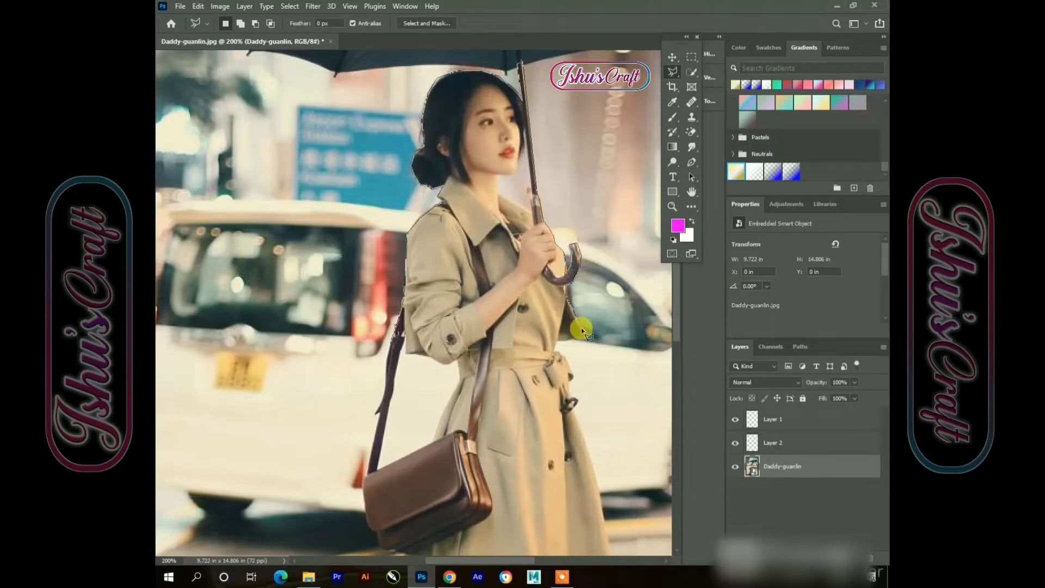
left_click(556, 345)
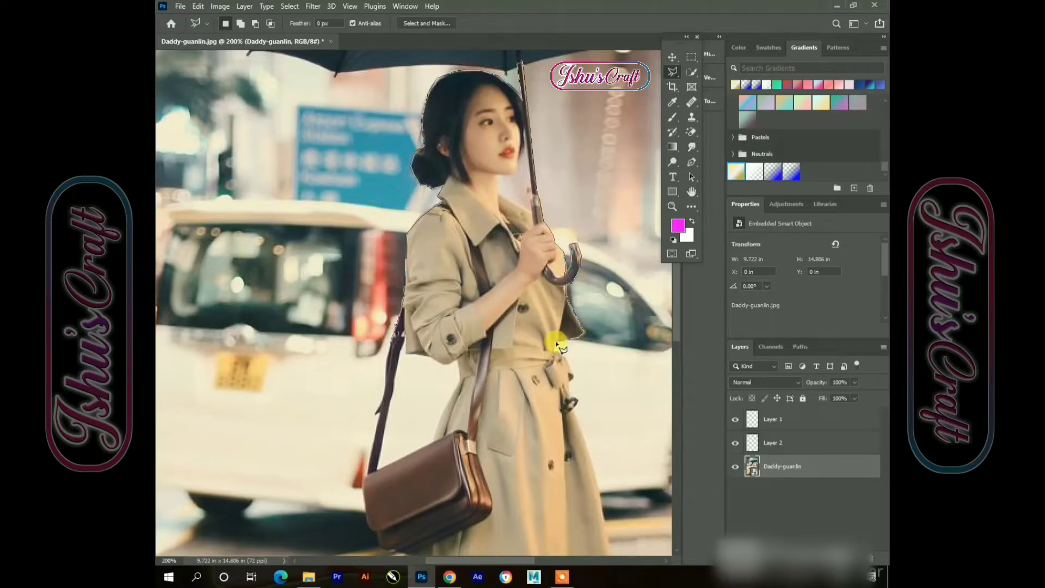
left_click(573, 417)
left_click(590, 455)
left_click(599, 486)
left_click(609, 548)
scroll(591, 565, "down", 3)
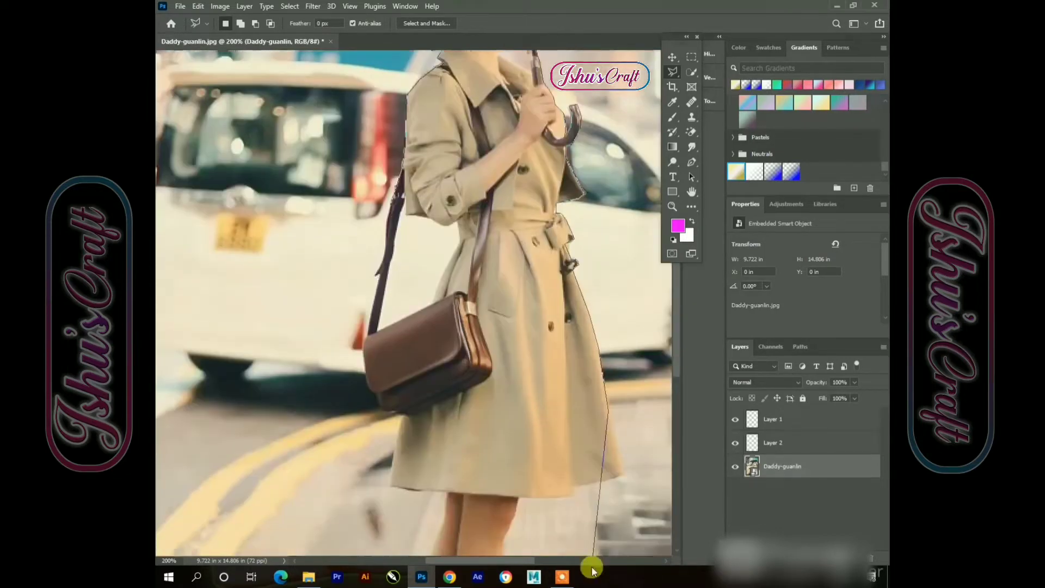
left_click(625, 453)
left_click(572, 471)
left_click(521, 479)
left_click(509, 517)
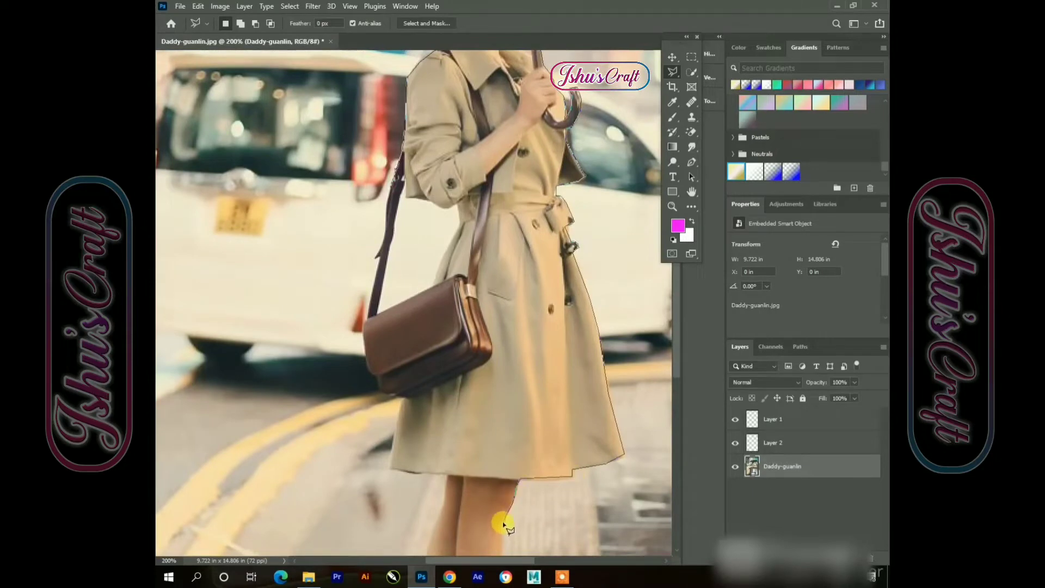
scroll(503, 524, "down", 3)
left_click(502, 432)
left_click(498, 488)
left_click(497, 533)
left_click(500, 550)
scroll(502, 549, "down", 3)
left_click(516, 459)
left_click(525, 476)
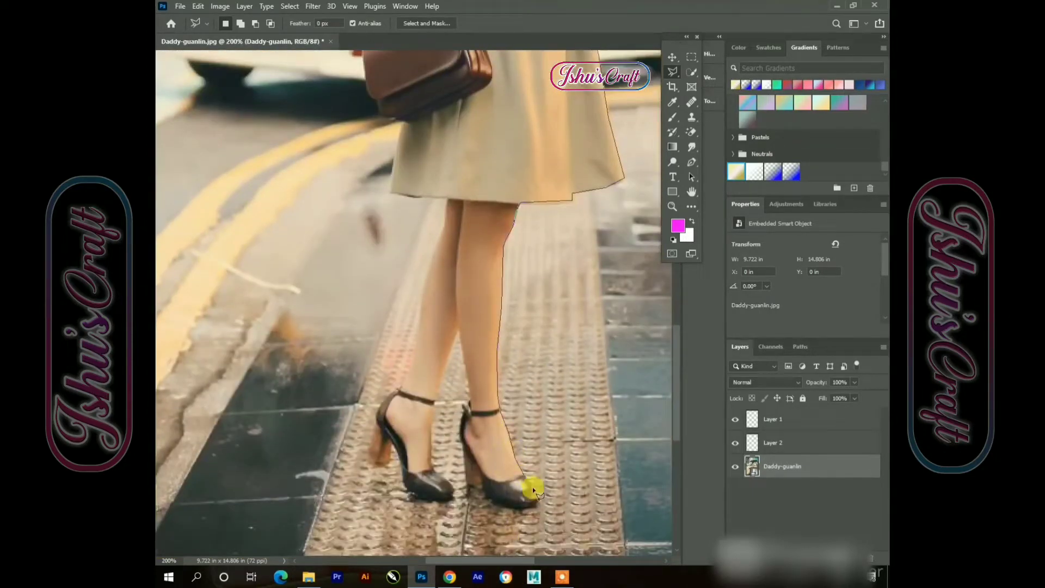
left_click(488, 499)
left_click(461, 433)
left_click(466, 400)
left_click(460, 329)
left_click(432, 423)
left_click(439, 476)
left_click(443, 492)
left_click(402, 483)
left_click(387, 452)
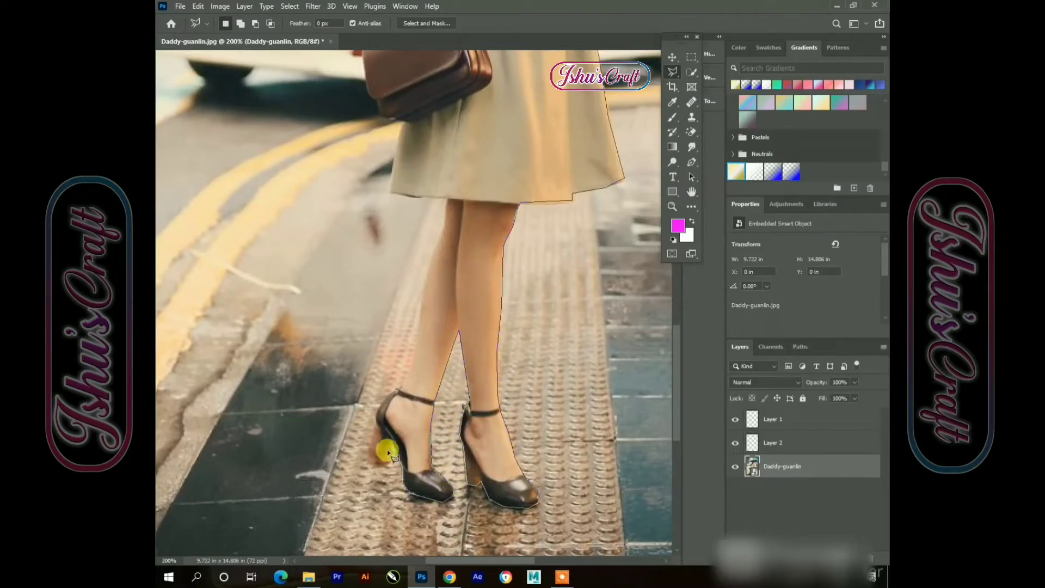
left_click(372, 465)
left_click(409, 374)
left_click(421, 338)
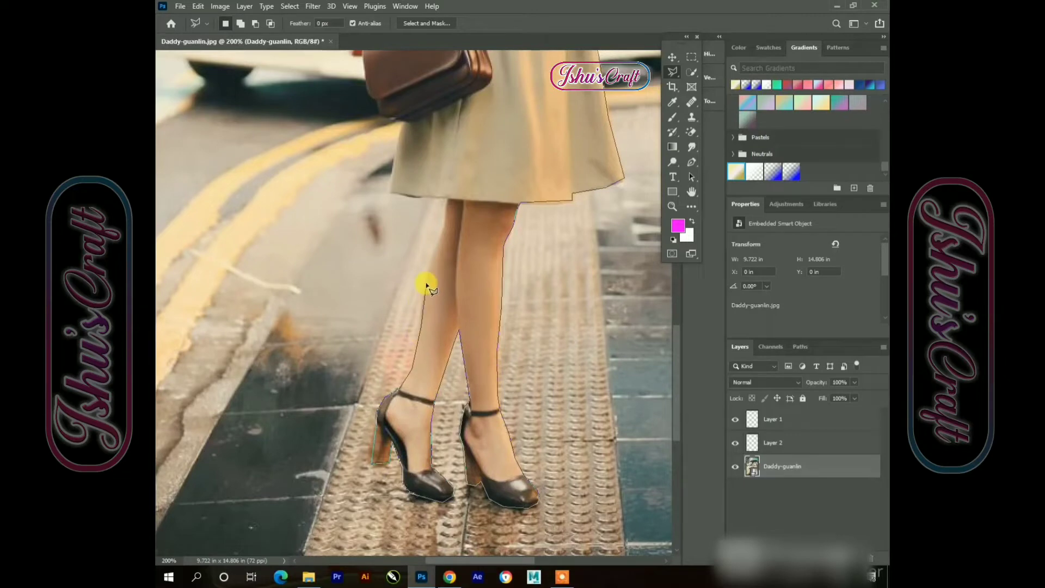
left_click(443, 203)
left_click(411, 198)
left_click(401, 117)
scroll(390, 266, "up", 3)
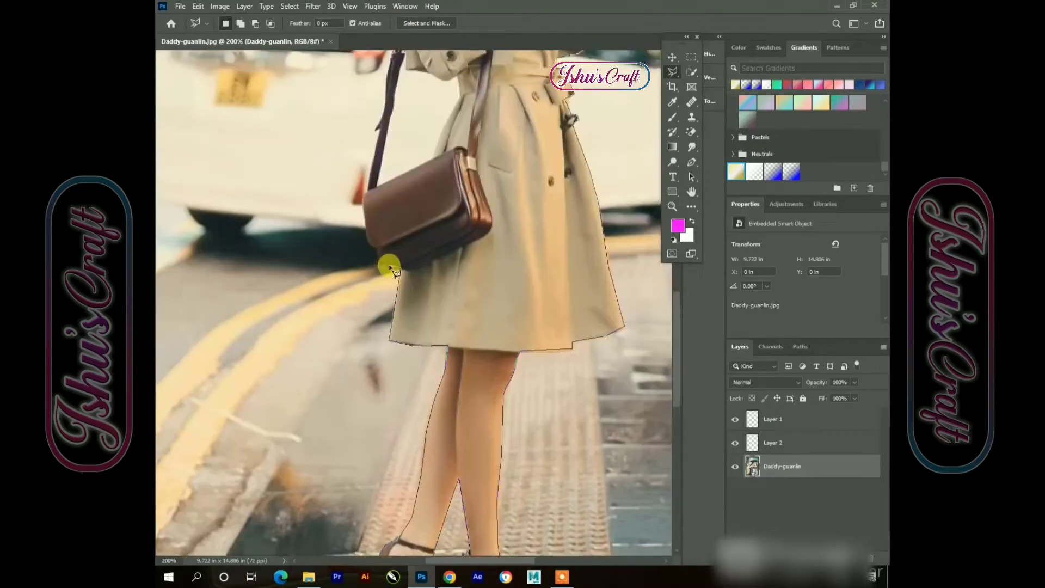
left_click(364, 202)
left_click(369, 184)
left_click(379, 135)
scroll(418, 23, "up", 2)
double_click(392, 141)
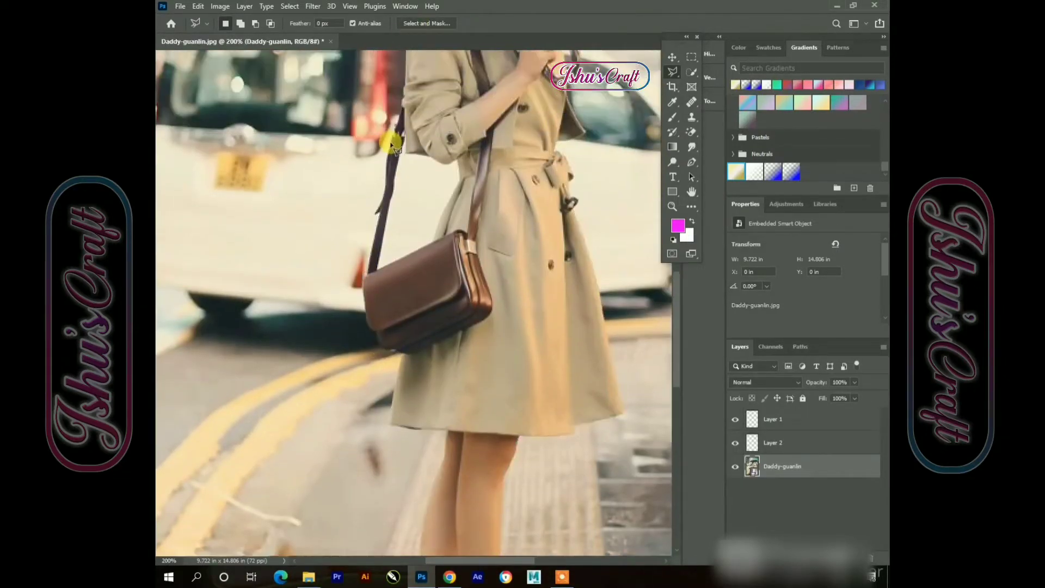
right_click(389, 136)
left_click(405, 224)
Select the small gap between the bag strap and the coat and copy it to a new layer
left_click(407, 142)
left_click(439, 163)
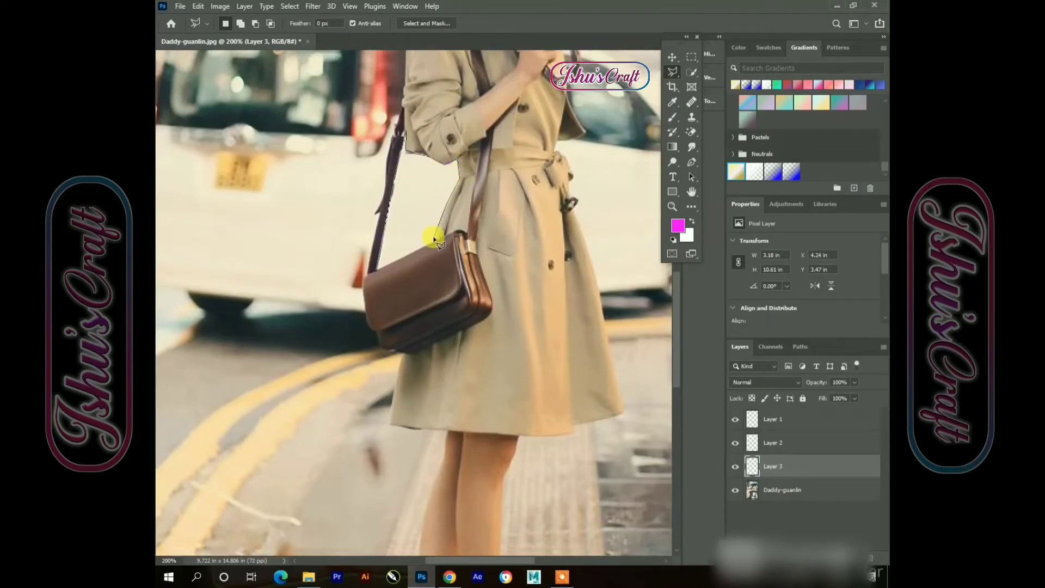
left_click(374, 269)
right_click(374, 270)
left_click(432, 338)
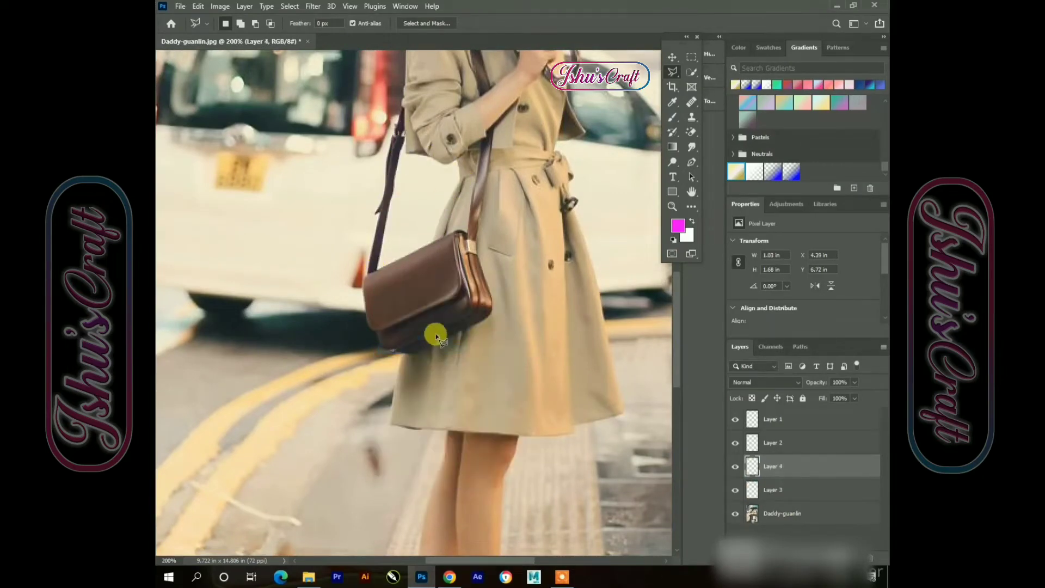
Zoom out and toggle the photo layer's visibility to check the cut-out layers
key("ctrl+minus")
key("ctrl+minus")
left_click(674, 56)
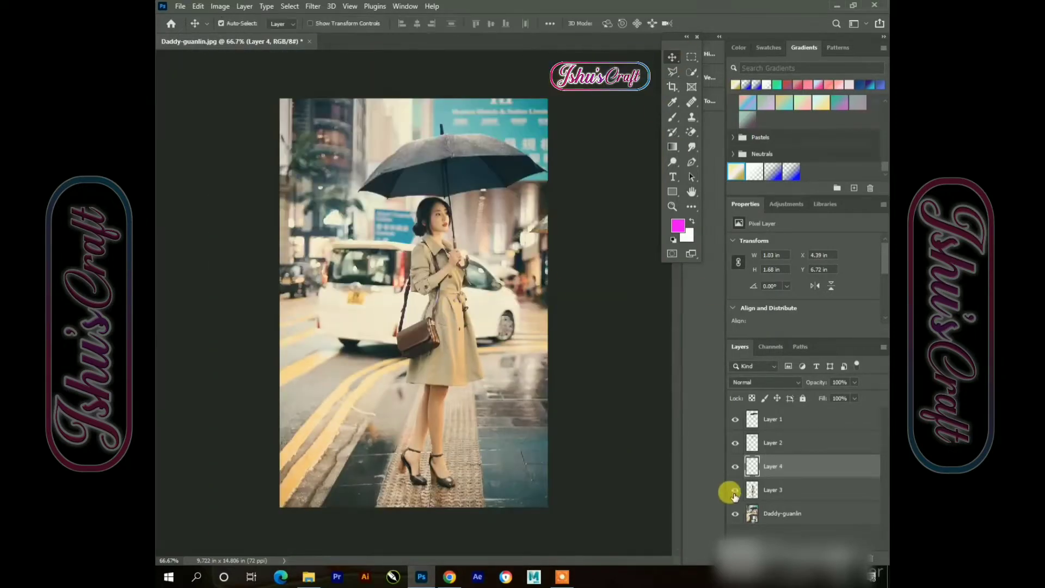
left_click(735, 513)
left_click(735, 514)
left_click(735, 466)
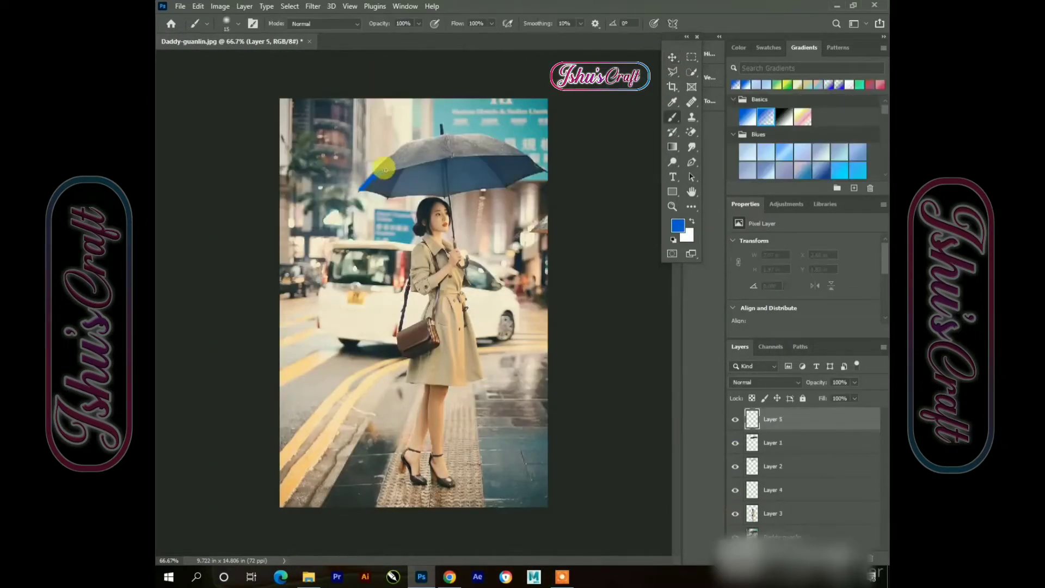
Paint a blue brush stroke along the umbrella's rim on the new top layer
mouse_move(405, 165)
left_mouse_down()
mouse_move(521, 154)
mouse_move(416, 165)
mouse_move(366, 187)
mouse_move(423, 163)
mouse_move(506, 150)
mouse_move(545, 168)
mouse_move(510, 157)
mouse_move(519, 157)
mouse_move(473, 160)
left_mouse_up()
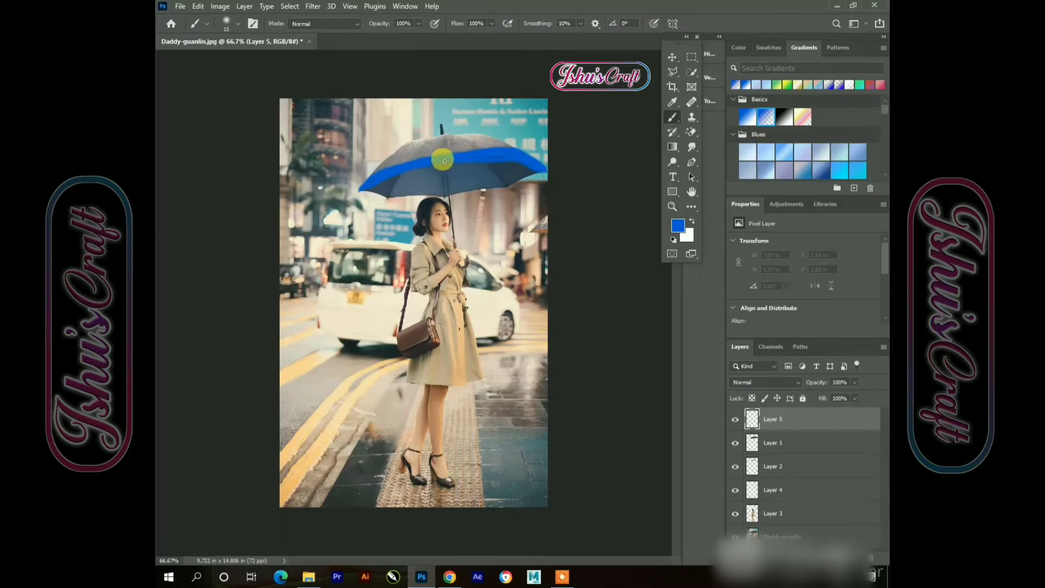
left_click(672, 57)
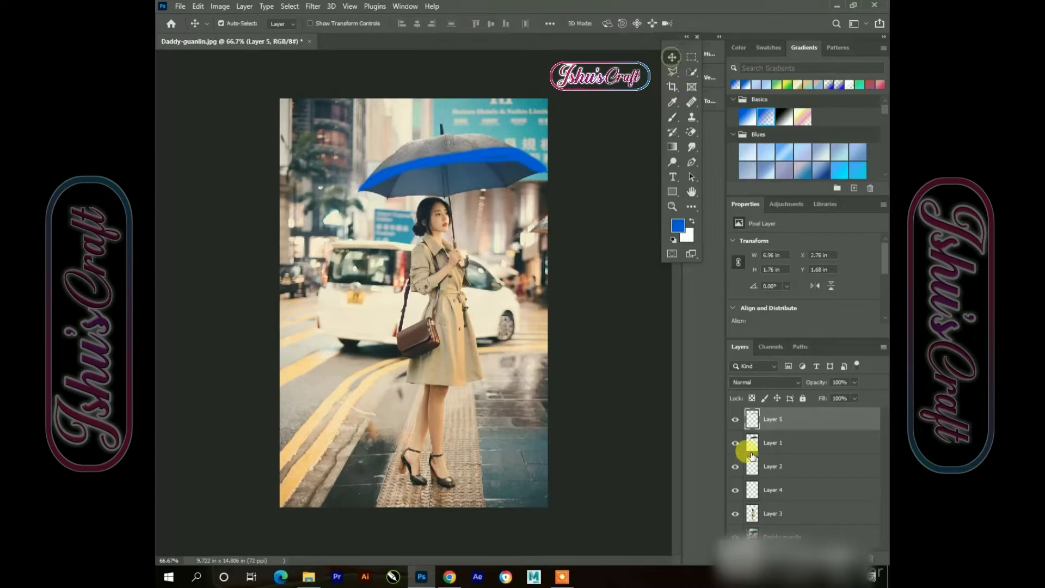
Set the blue stroke layer's blend mode to Linear Dodge (Add)
left_click(771, 383)
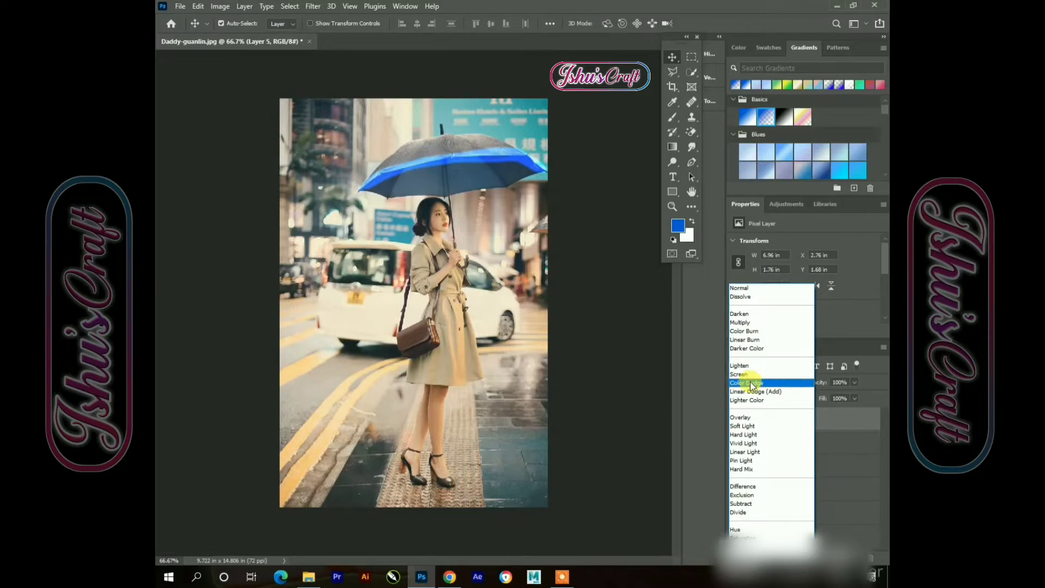
left_click(757, 400)
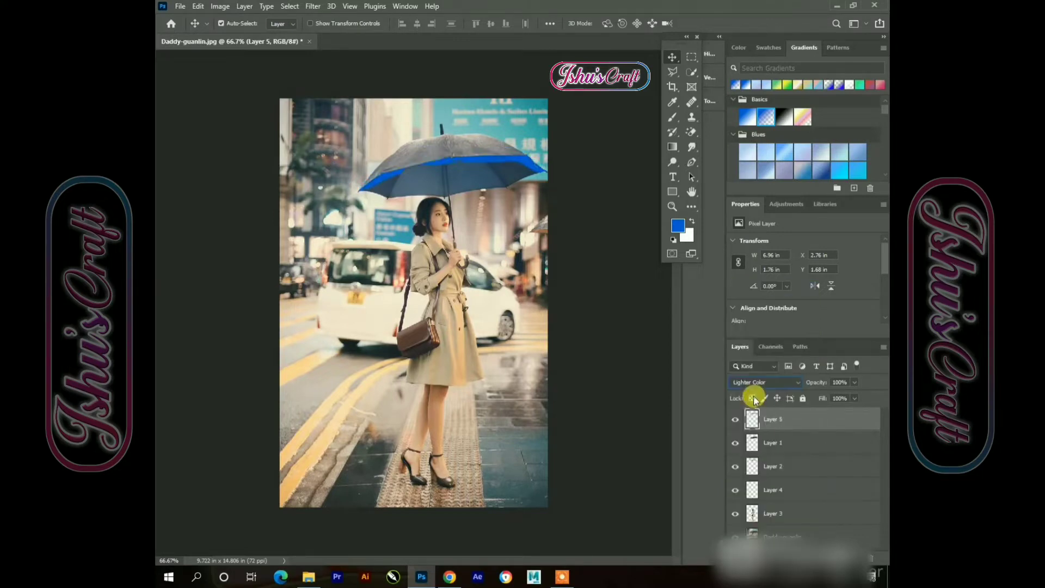
left_click(746, 384)
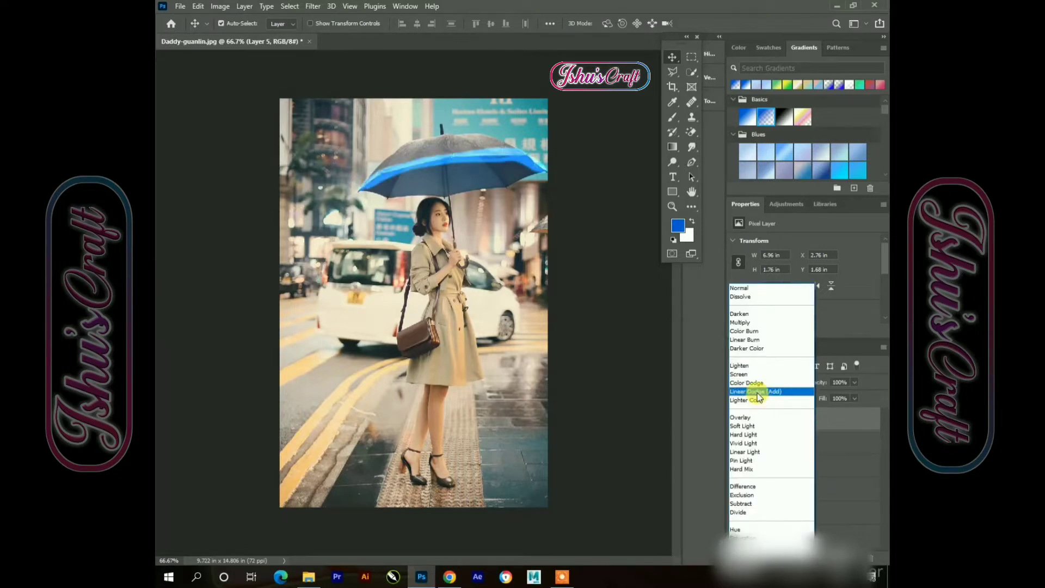
left_click(757, 392)
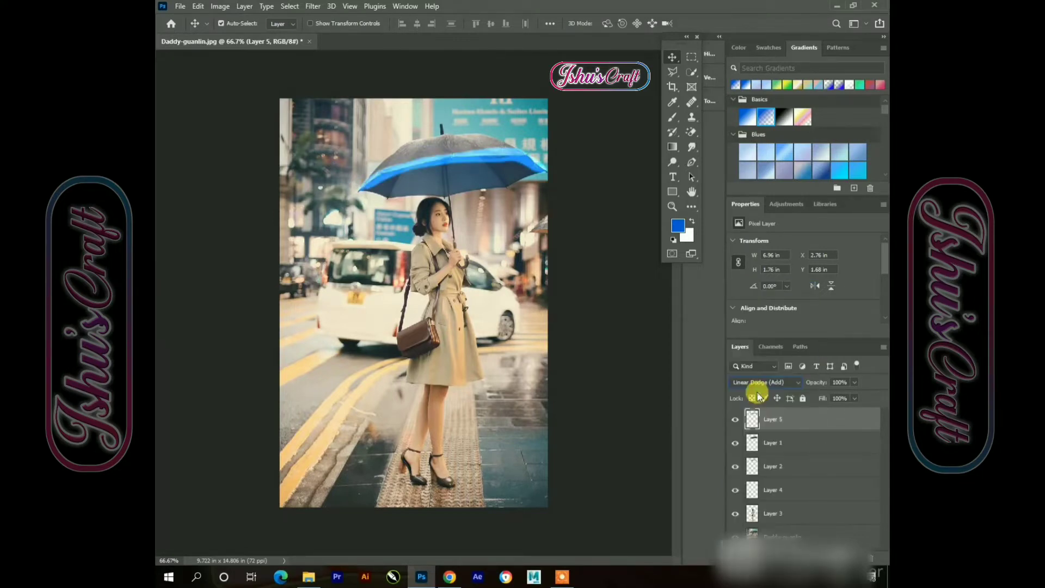
Apply a Gaussian Blur with a 12.5 pixel radius to the blue stroke layer
left_click(313, 6)
mouse_move(335, 153)
left_click(498, 195)
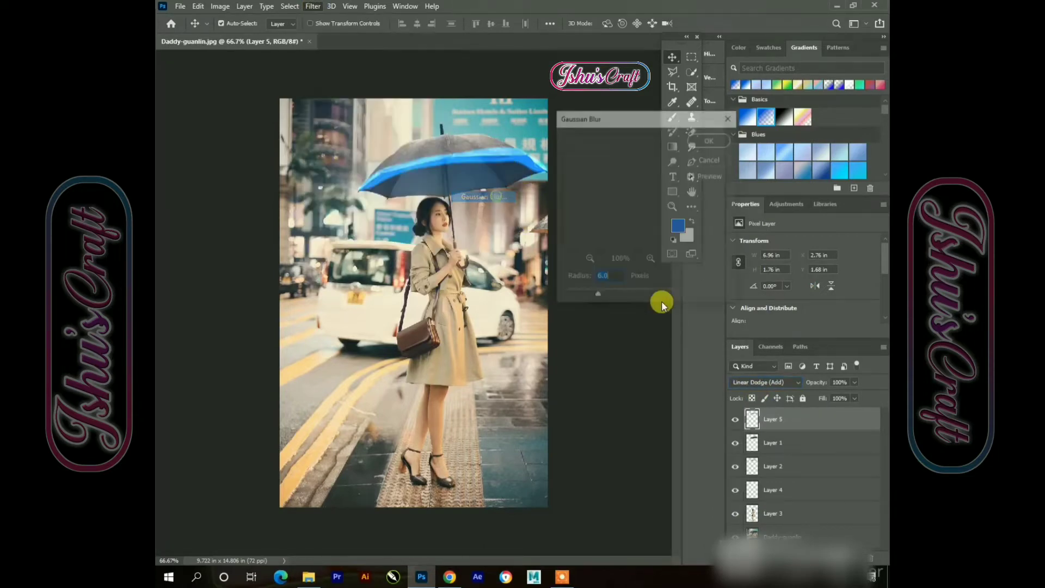
left_click_drag(612, 296, 610, 298)
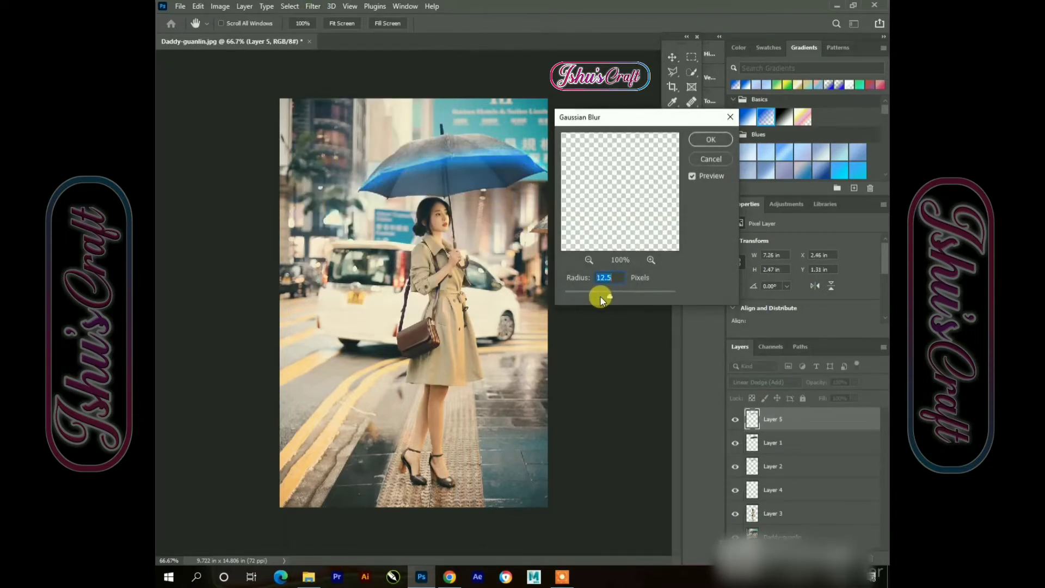
left_click(698, 143)
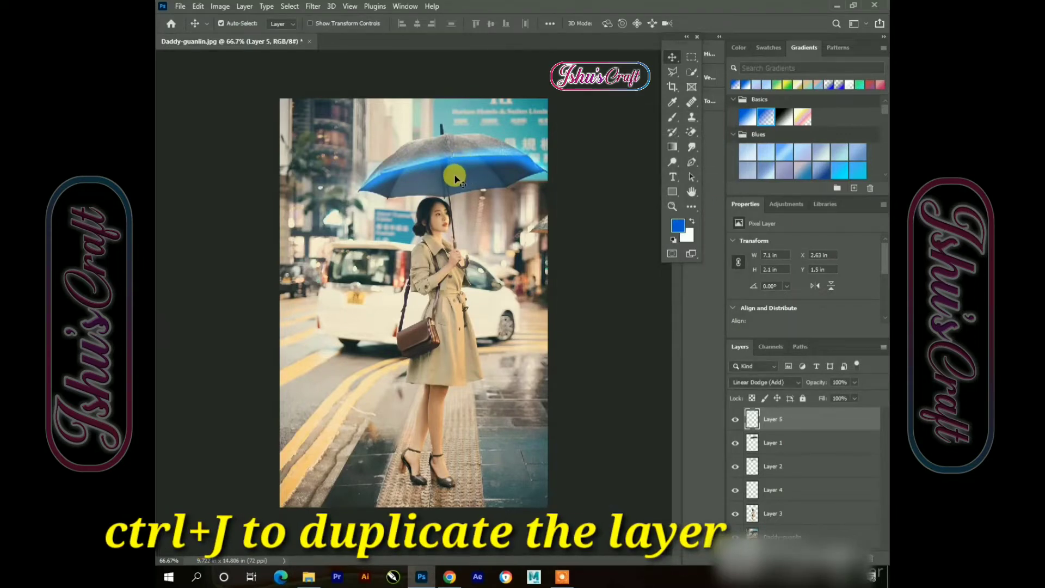
Duplicate the glow layer and blur the copy with a 31.8 pixel Gaussian Blur
key("ctrl+j")
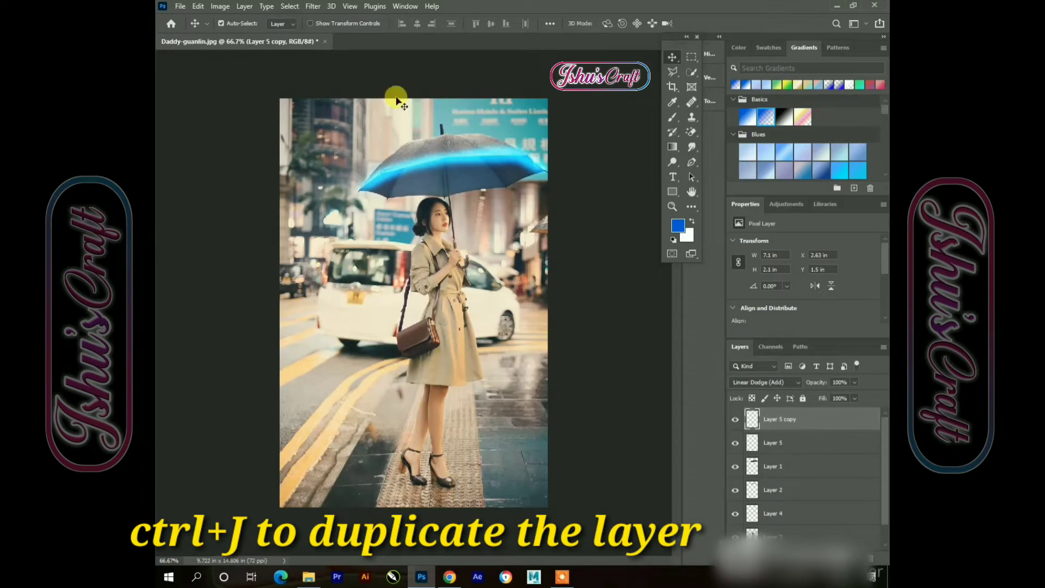
left_click(312, 6)
mouse_move(341, 155)
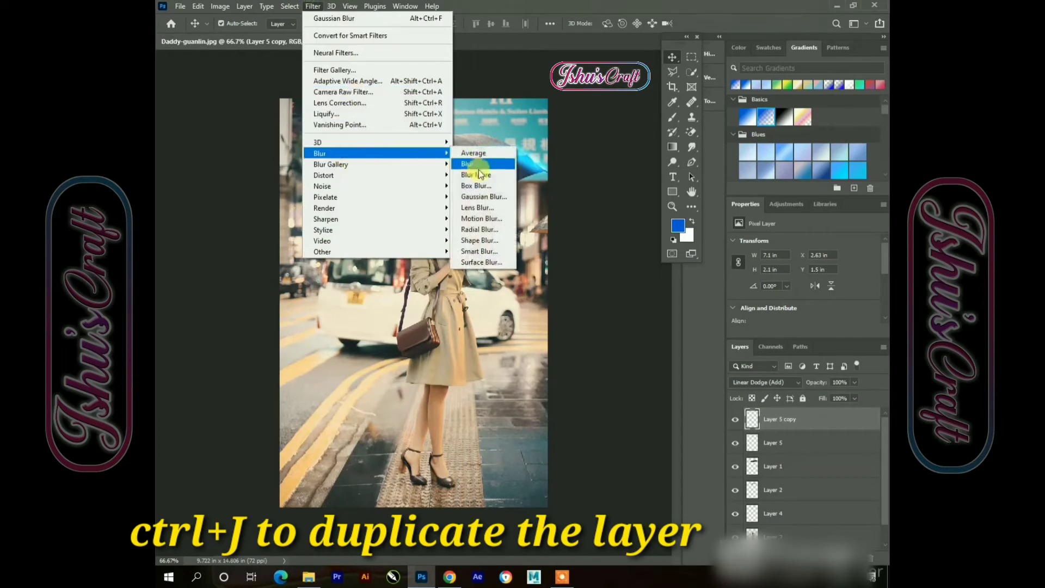
left_click(469, 197)
left_click(618, 294)
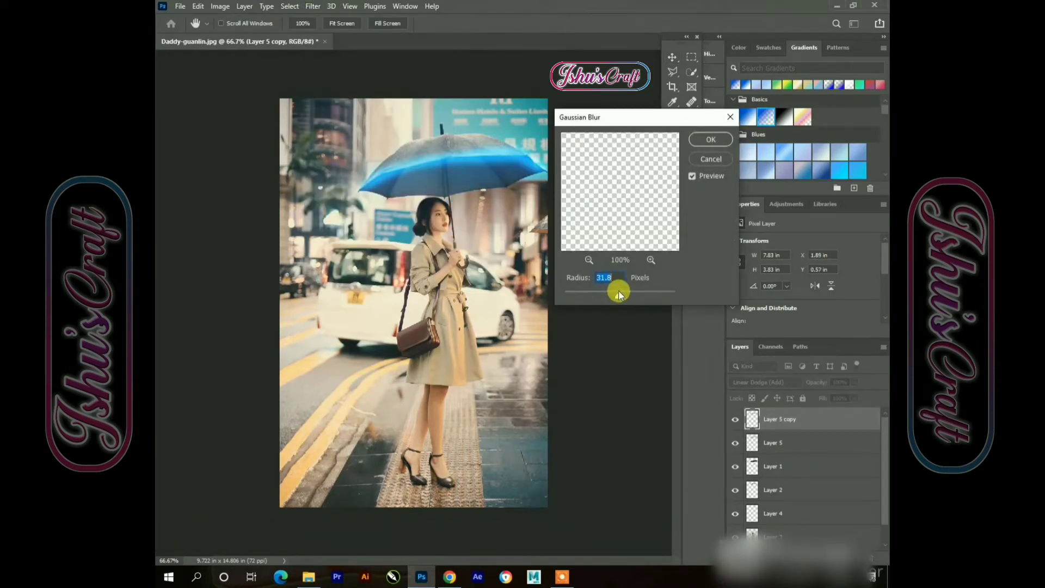
left_click(714, 140)
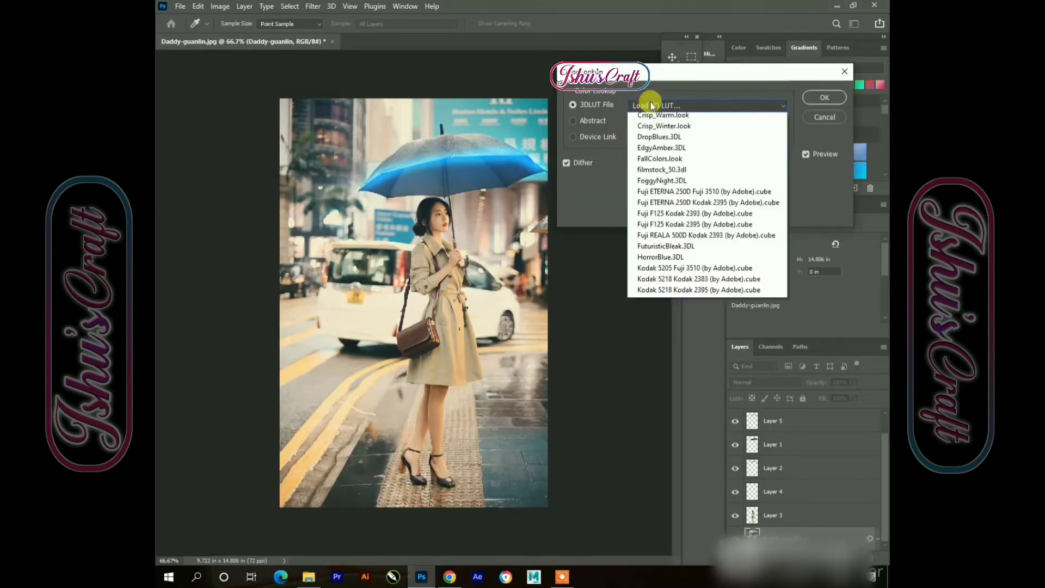
Apply a Color Lookup to the photo layer using the FuturisticBleak.3DL 3DLUT file
left_click(677, 165)
left_click(678, 109)
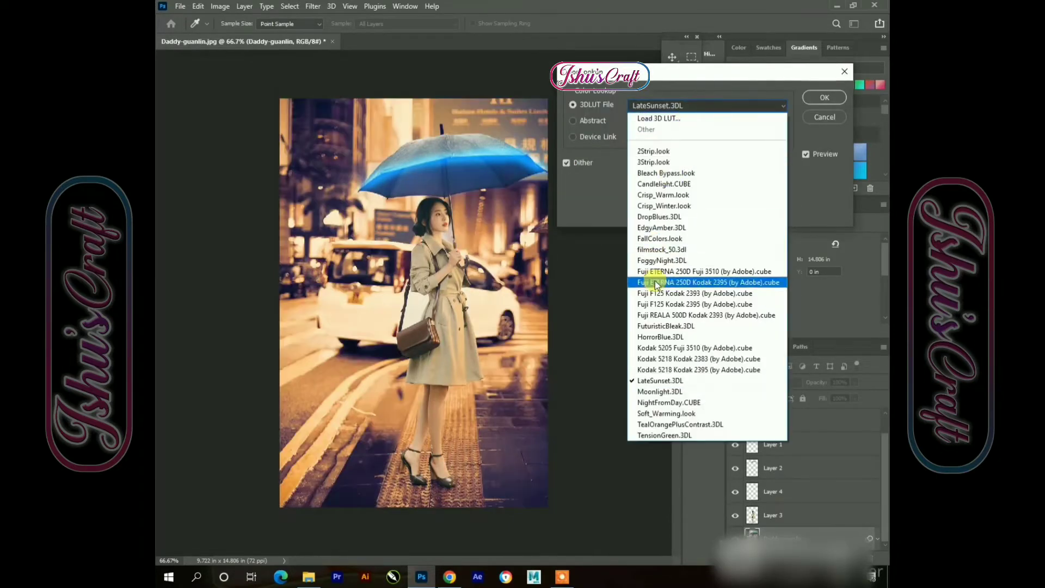
left_click(658, 327)
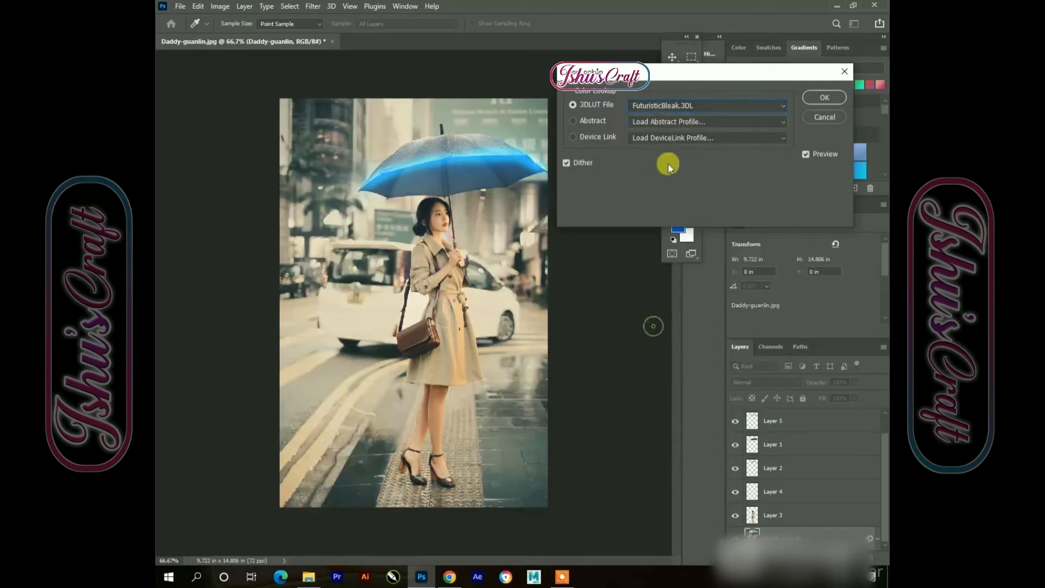
left_click(819, 100)
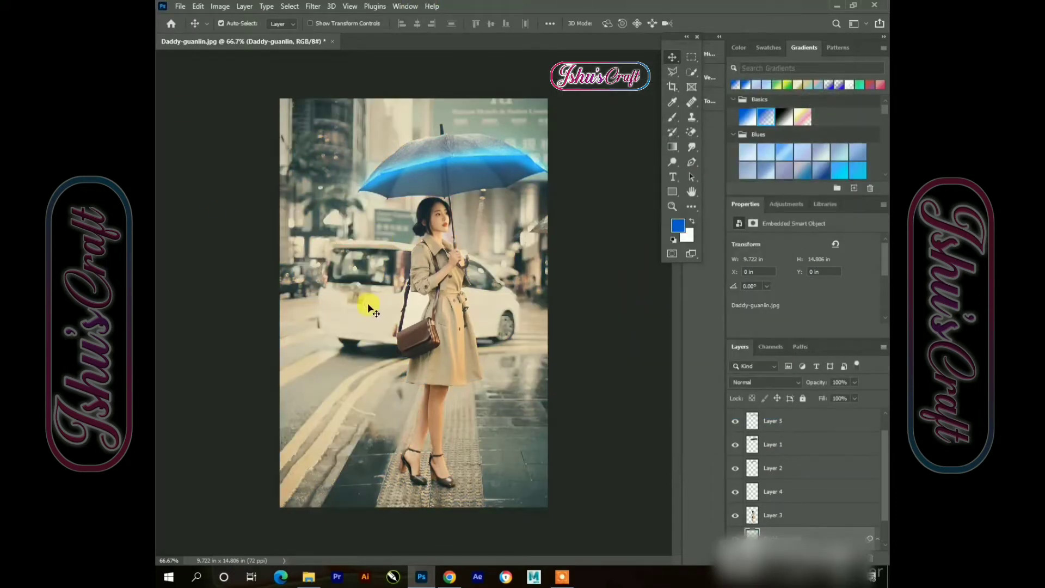
Create a new empty layer at the top of the layer stack
key("ctrl+j")
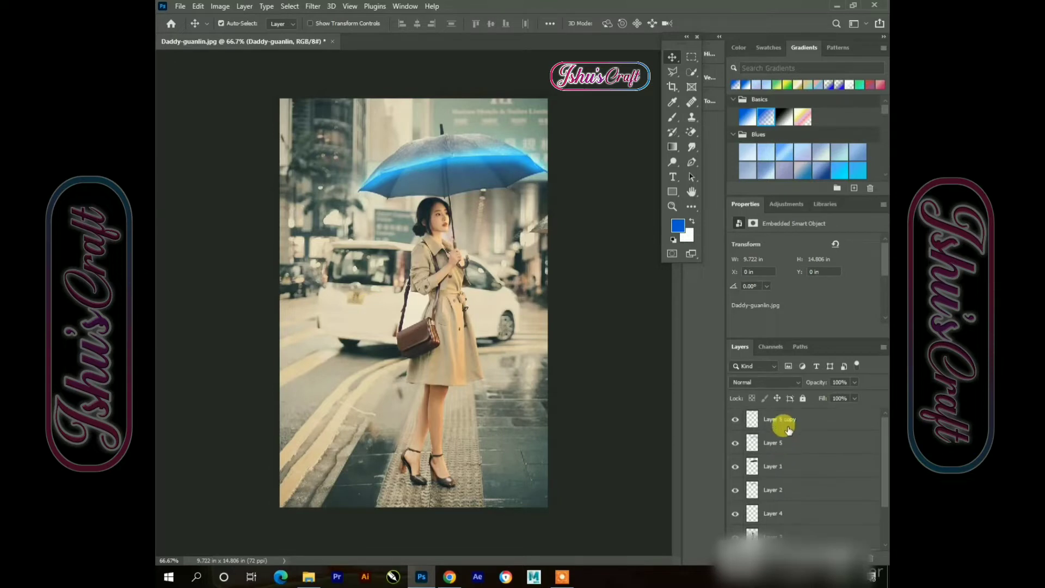
key("ctrl+shift+alt+n")
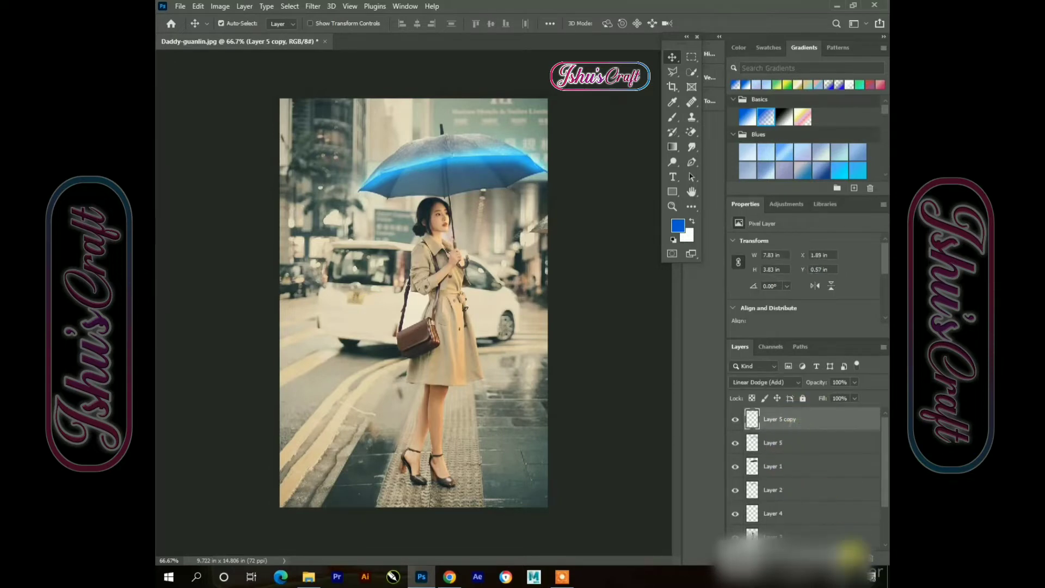
Set the foreground color to a bright orange
left_click(675, 227)
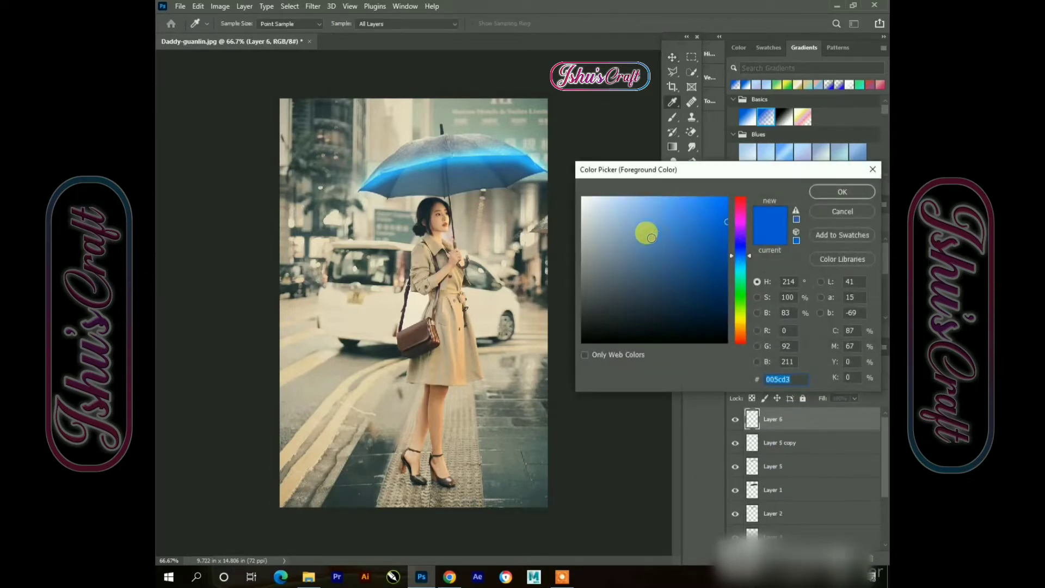
left_click(406, 274)
left_click(403, 272)
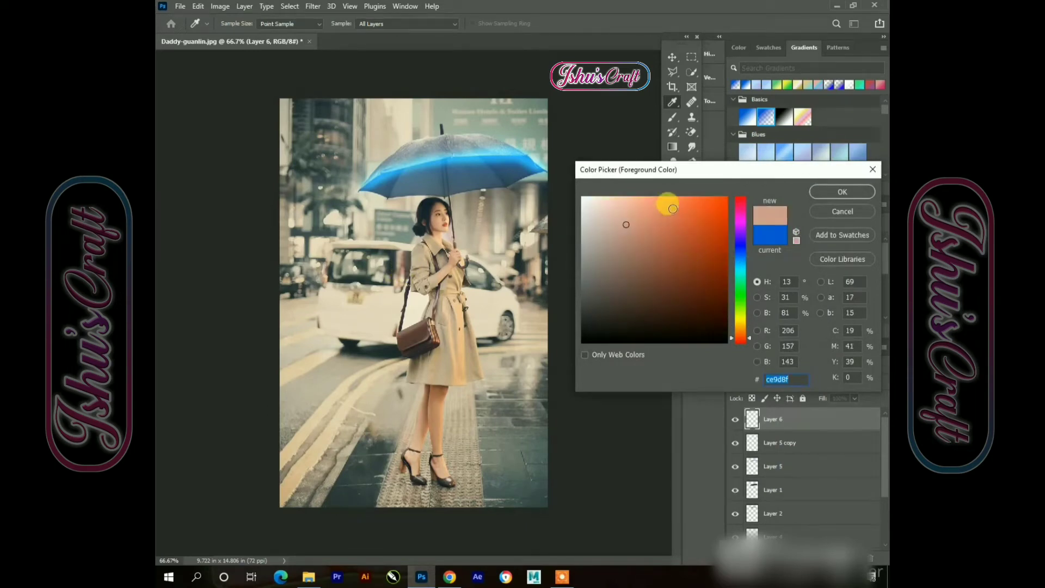
left_click_drag(673, 209, 736, 194)
left_click(843, 191)
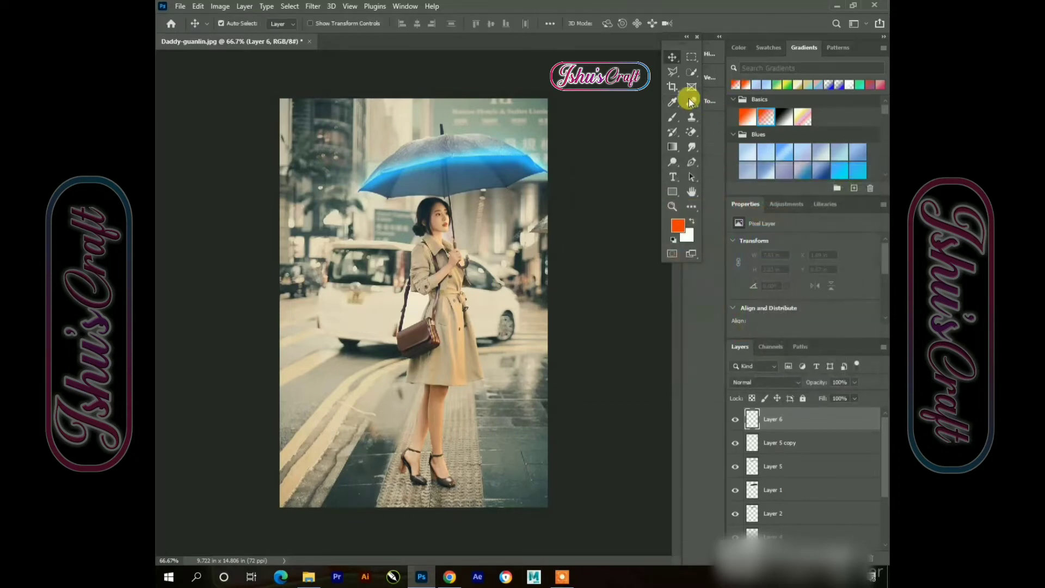
Paint orange strokes over the car's two taillights with the Brush tool on the new layer
left_click(681, 62)
left_click(674, 123)
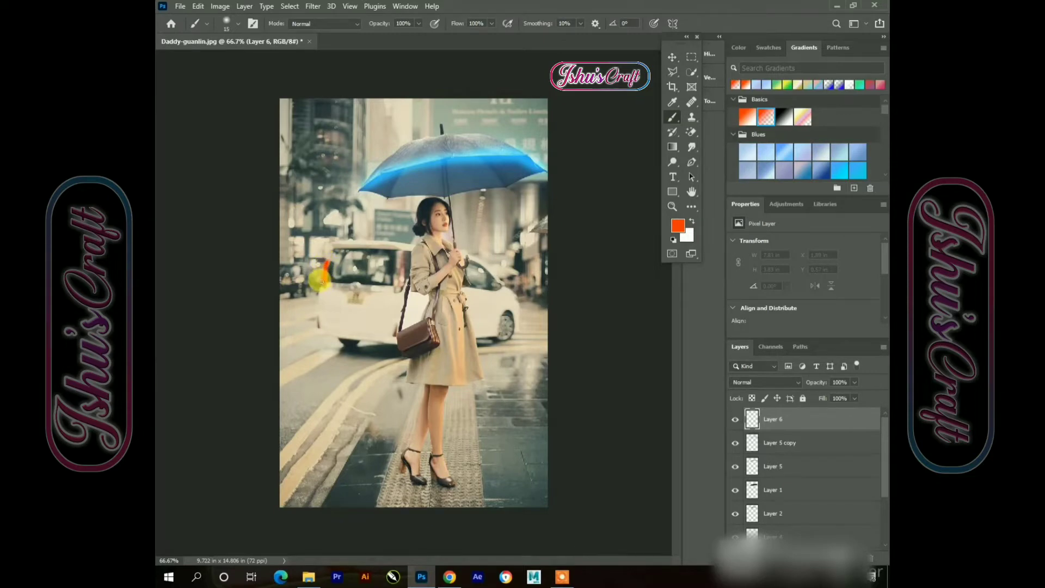
left_click_drag(321, 281, 323, 284)
mouse_move(400, 277)
left_mouse_down()
mouse_move(401, 259)
mouse_move(403, 269)
left_mouse_up()
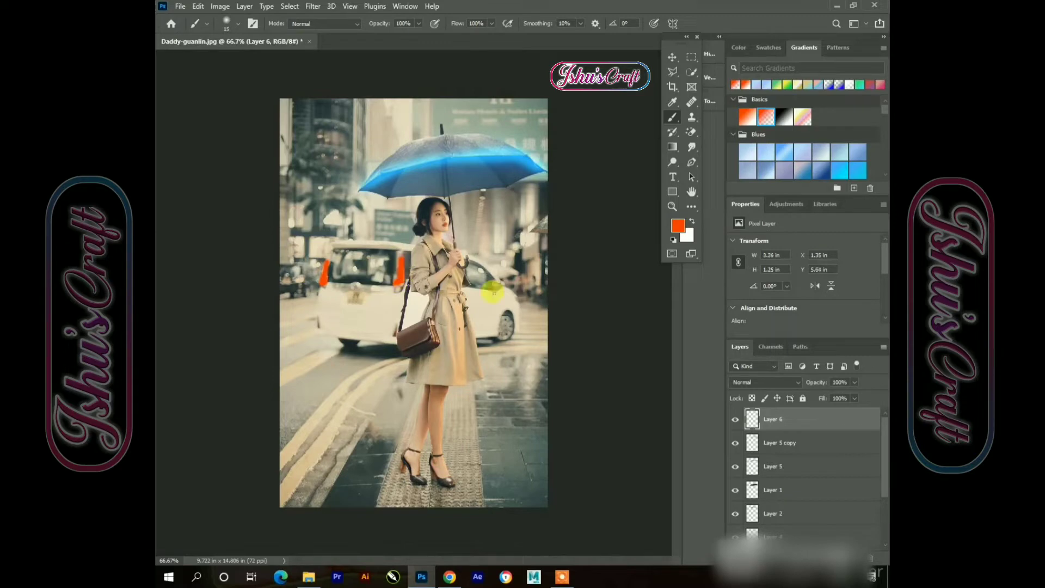
Set the taillight layer's blend mode to Color Dodge
left_click(673, 56)
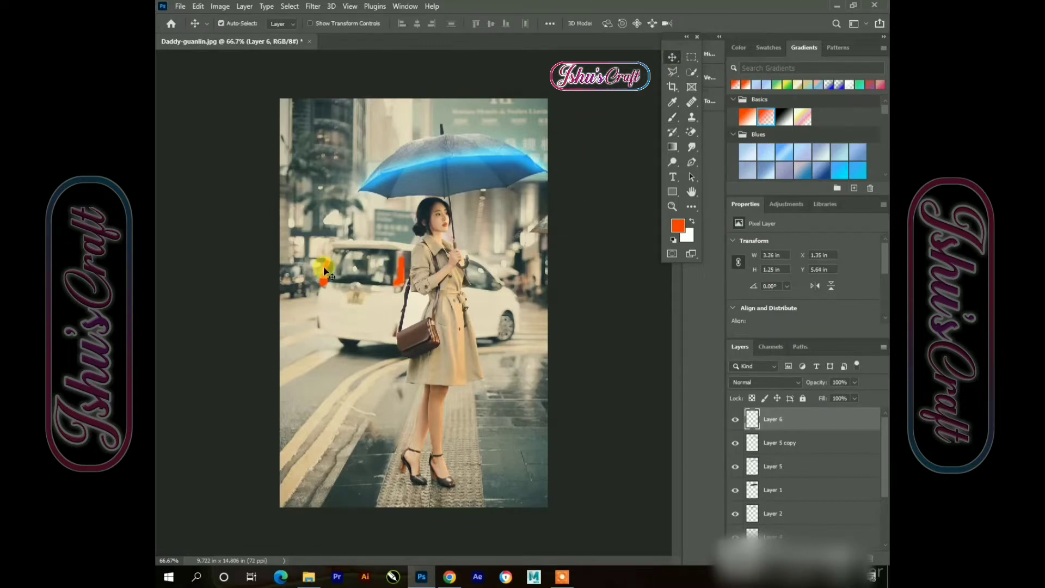
left_click(792, 383)
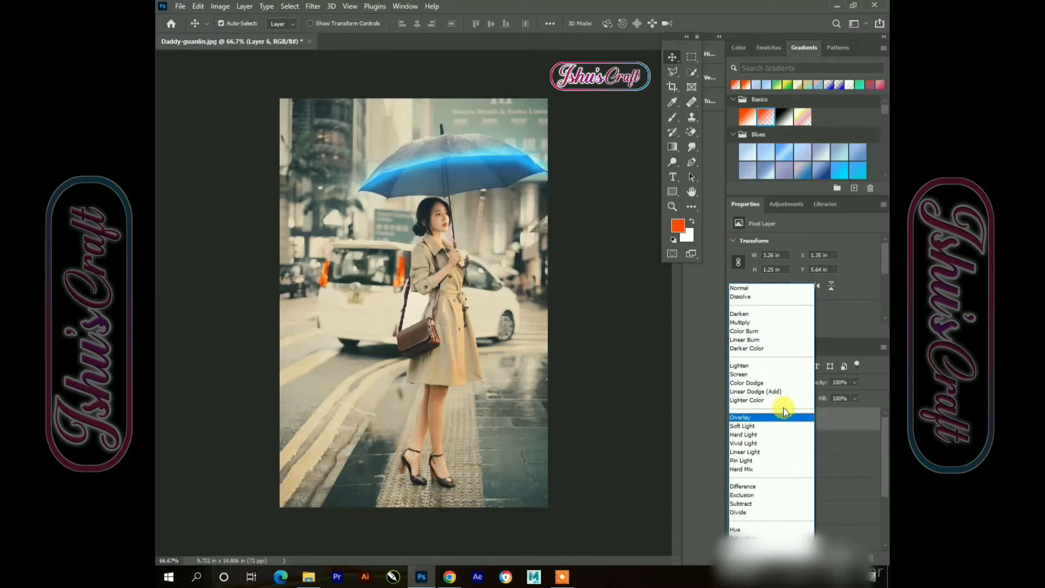
left_click(770, 385)
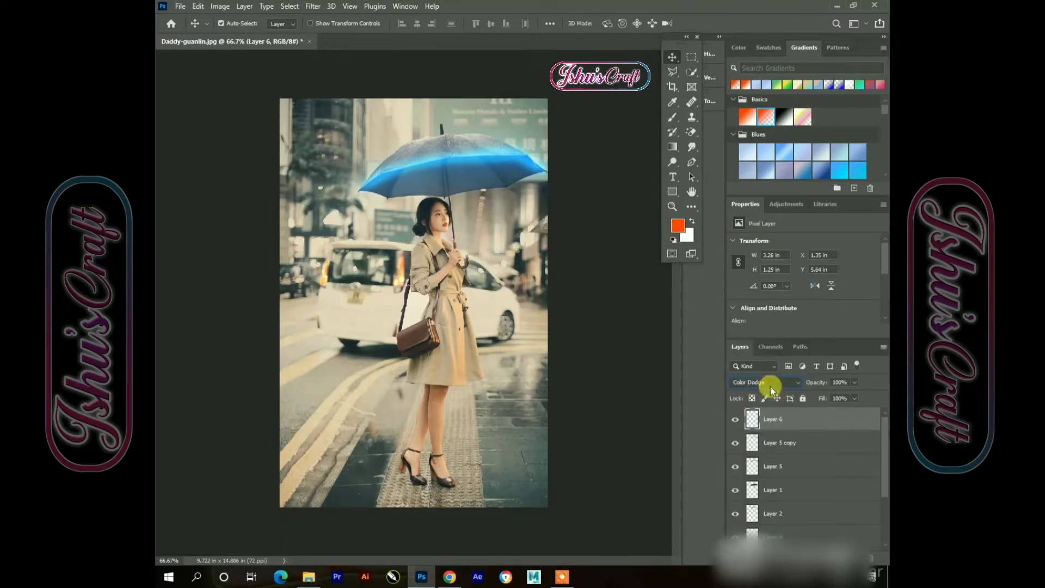
Apply a Gaussian Blur with a 2.8 pixel radius to the taillight layer
left_click(313, 6)
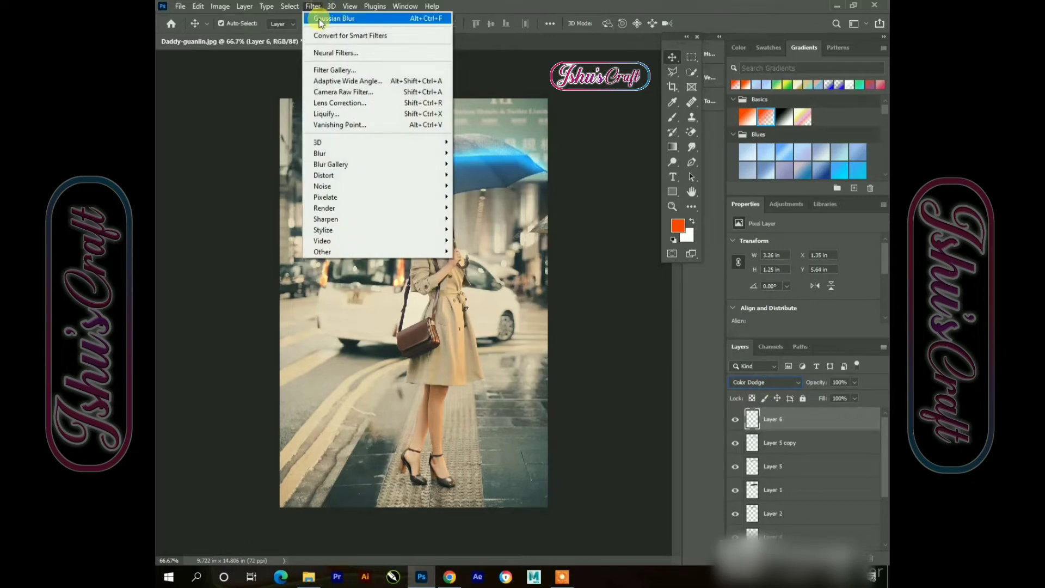
mouse_move(334, 154)
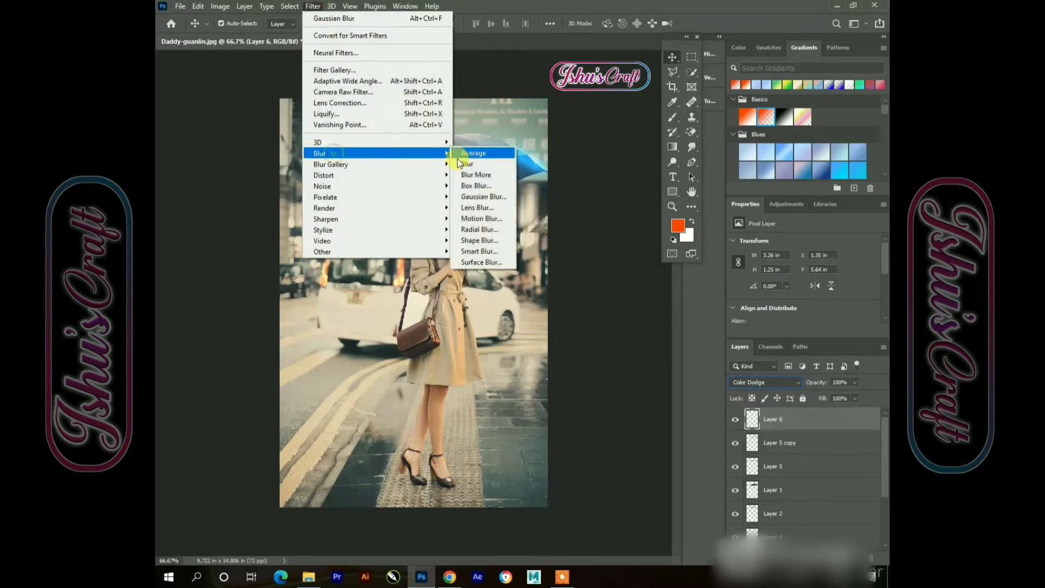
left_click(481, 198)
left_click_drag(594, 296, 587, 297)
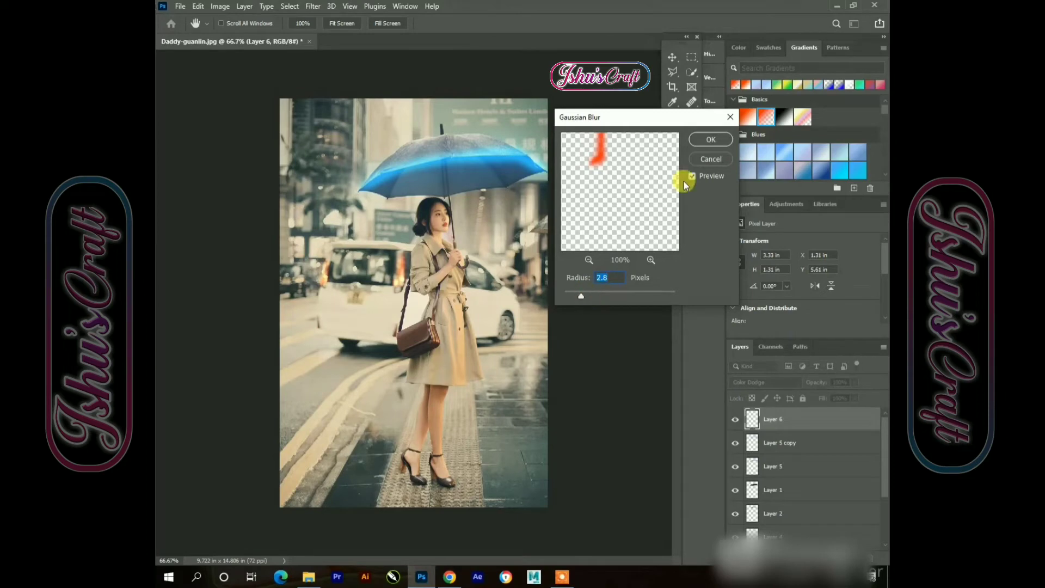
left_click(707, 140)
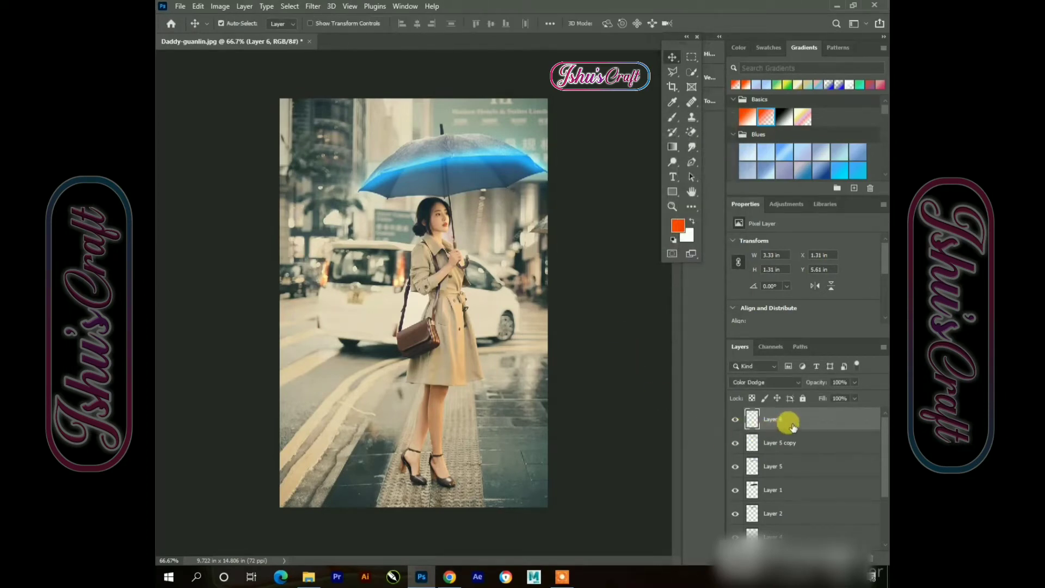
Duplicate the taillight layer and set the copy's blend mode to Linear Dodge (Add)
key("ctrl+j")
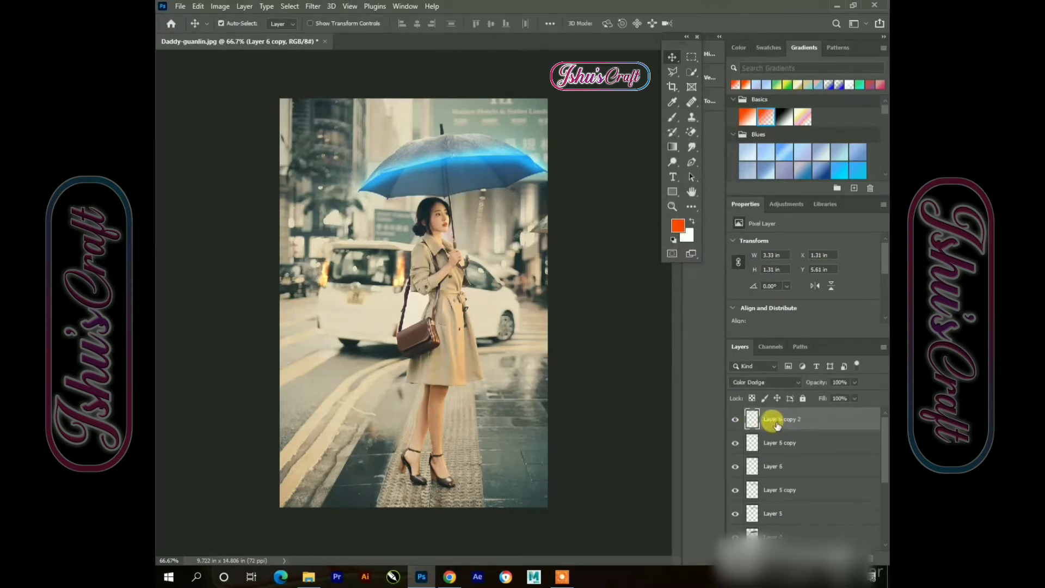
key("ctrl+j")
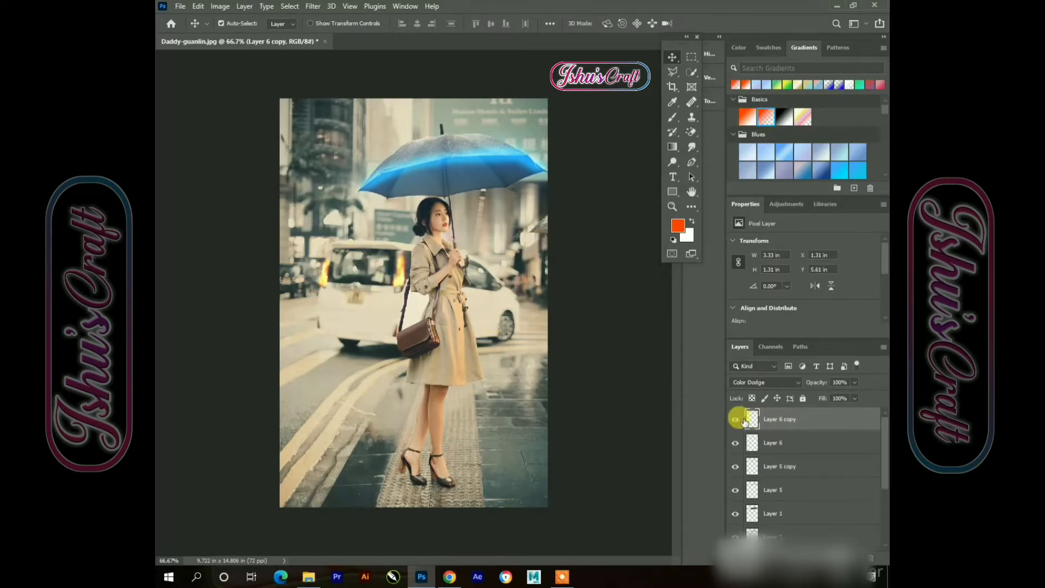
left_click(768, 383)
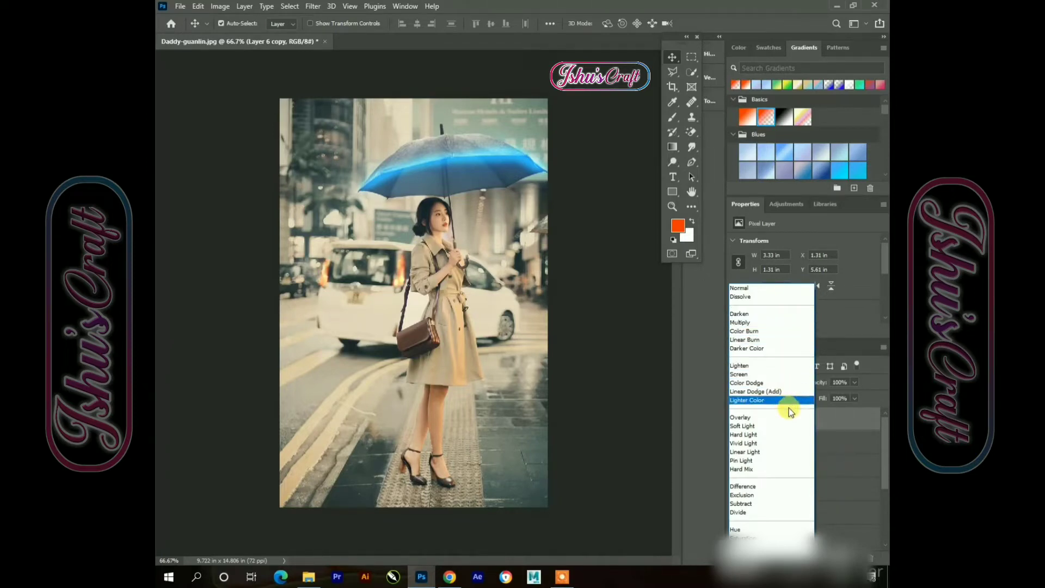
left_click(765, 391)
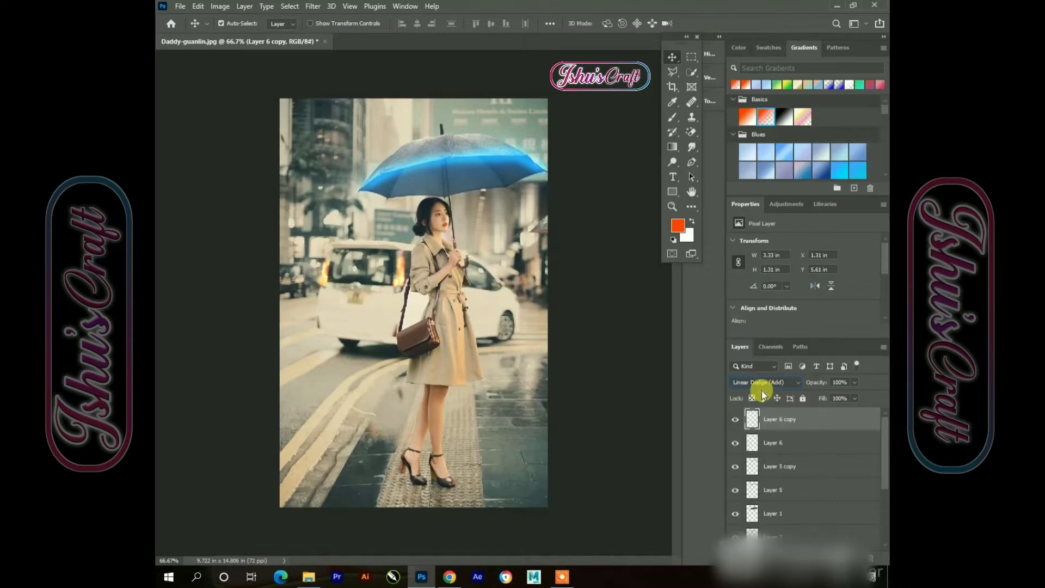
Create a new empty layer above the taillight copy
left_click(569, 395)
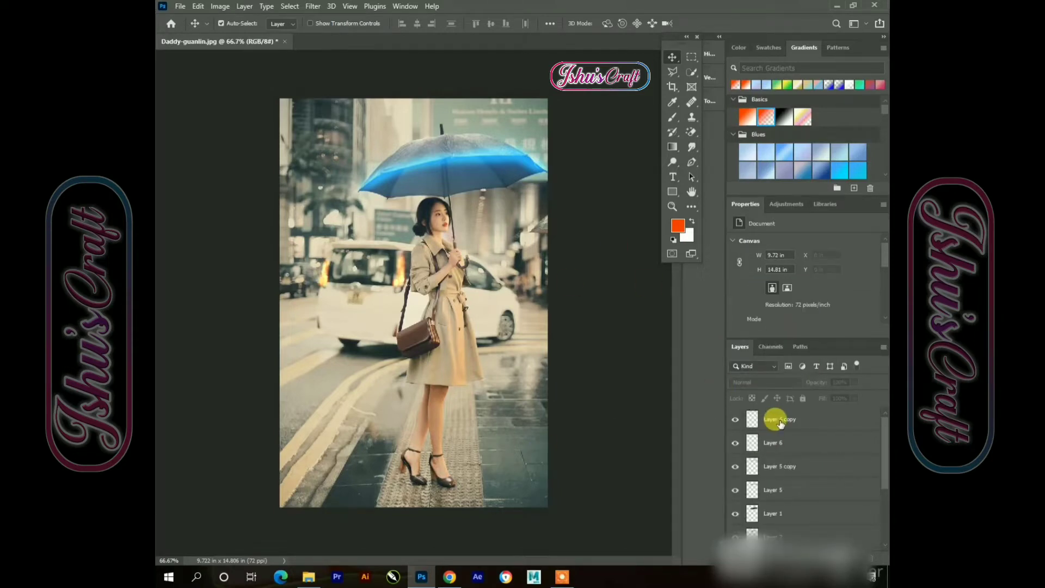
left_click(812, 419)
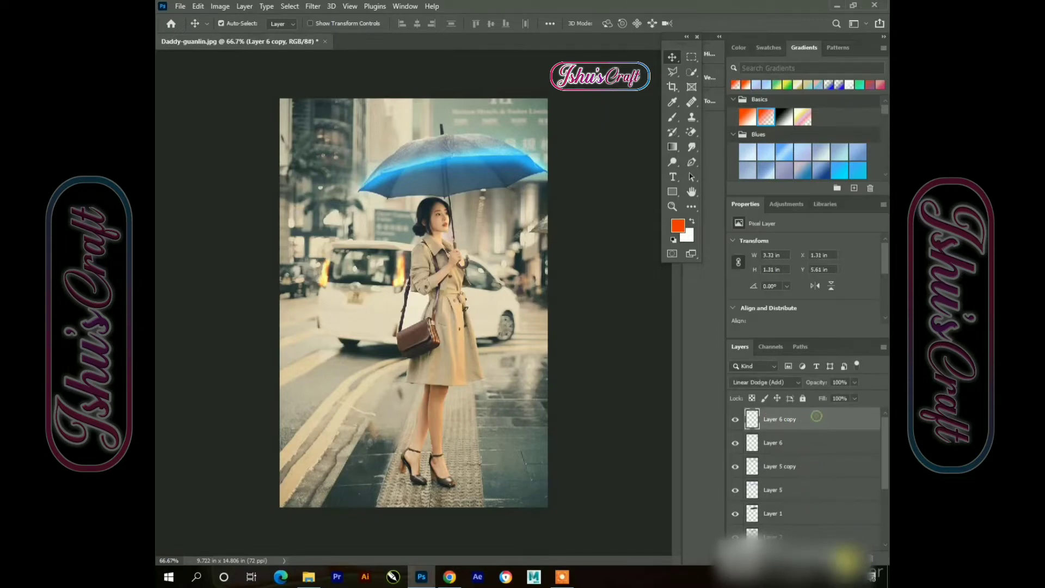
left_click(848, 551)
Paint purple strokes along the top edge of the handbag and the umbrella handle on the new layer
left_click(673, 116)
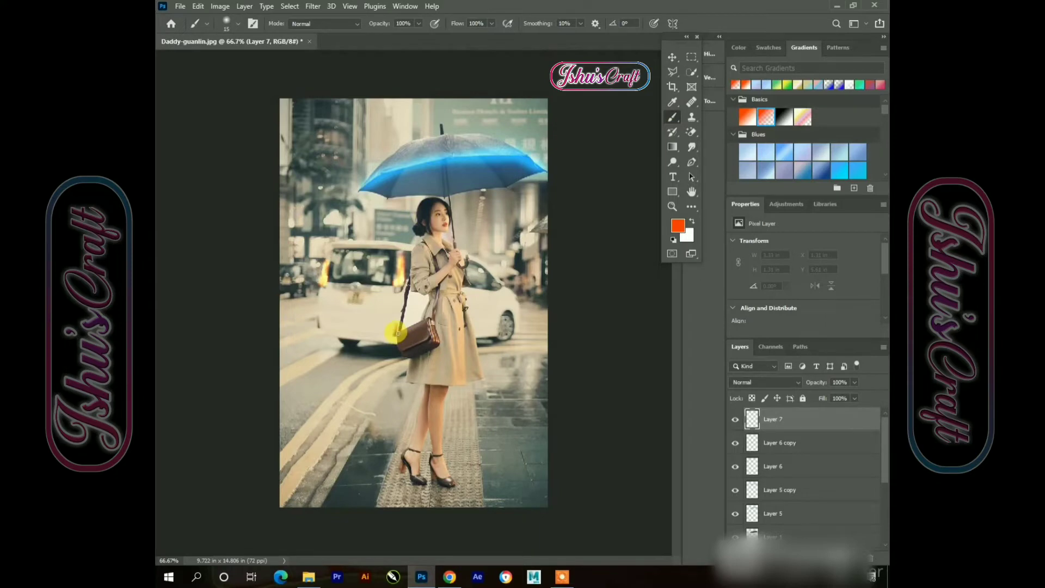
scroll(398, 332, "up", 1)
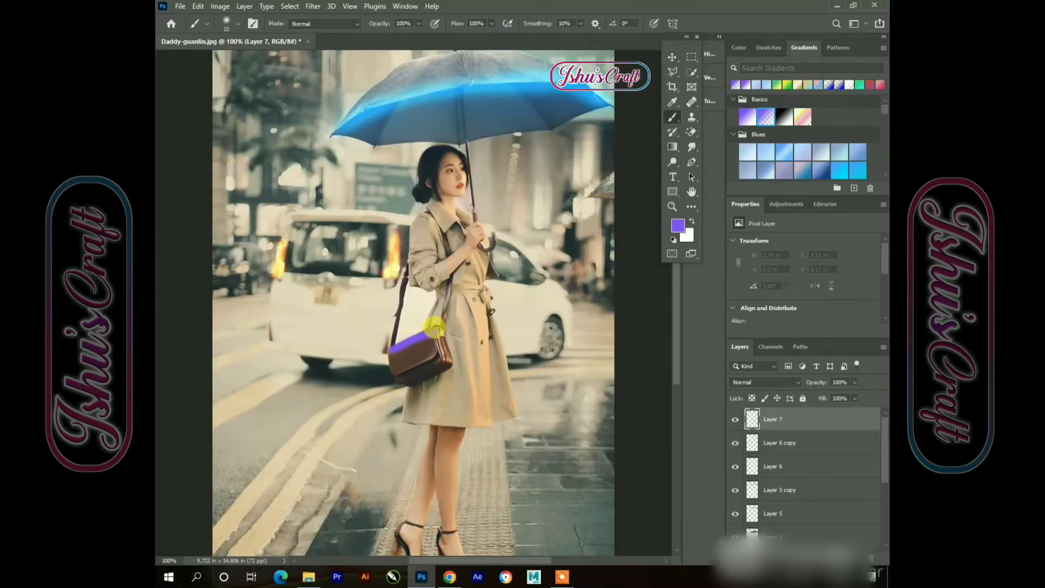
mouse_move(437, 330)
left_mouse_down()
mouse_move(447, 364)
mouse_move(438, 329)
mouse_move(391, 349)
left_mouse_up()
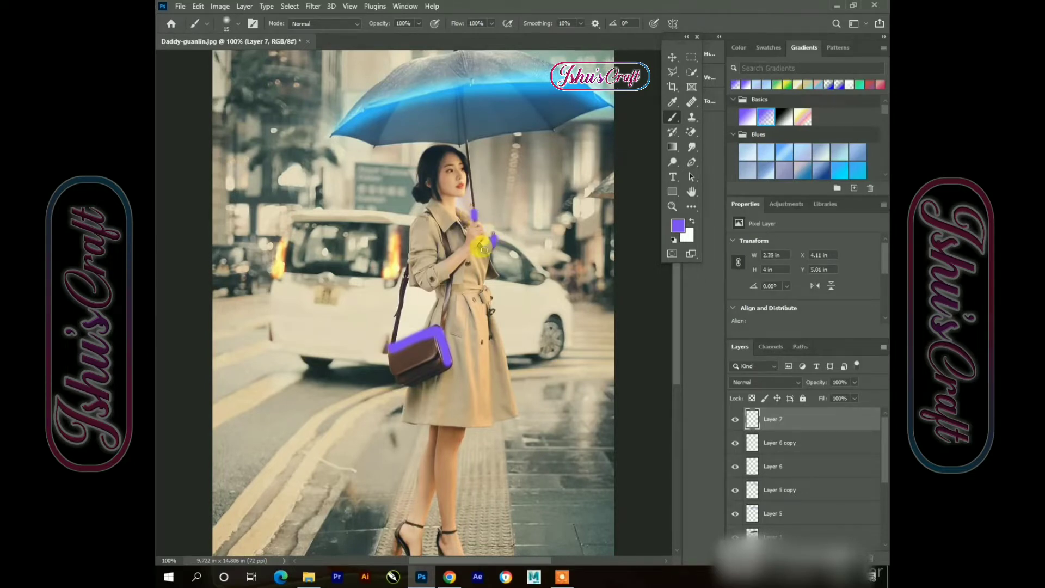
left_click_drag(480, 247, 479, 251)
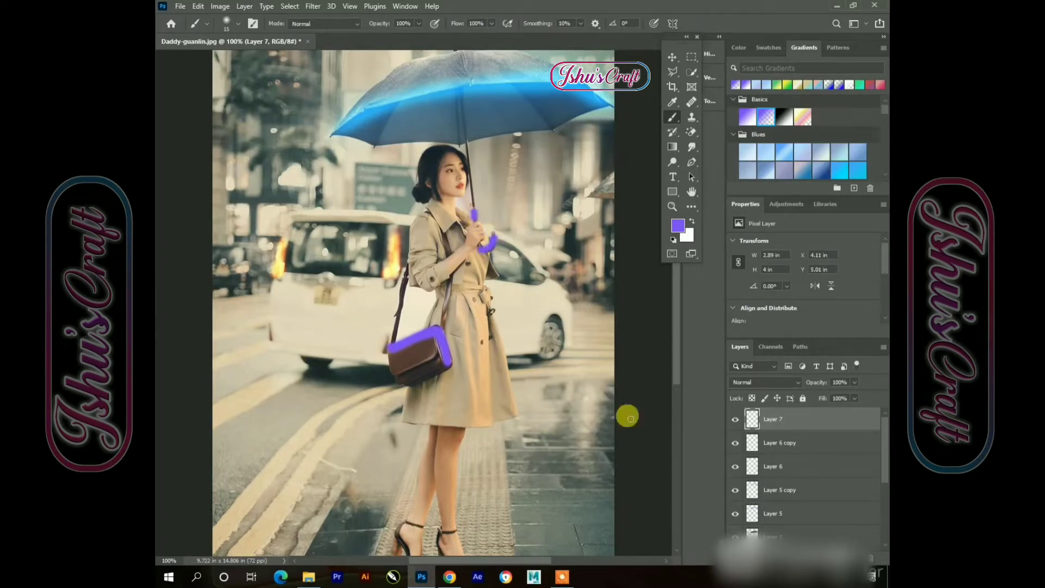
Set the purple stroke layer's blend mode to Linear Dodge (Add)
left_click(668, 57)
left_click(773, 382)
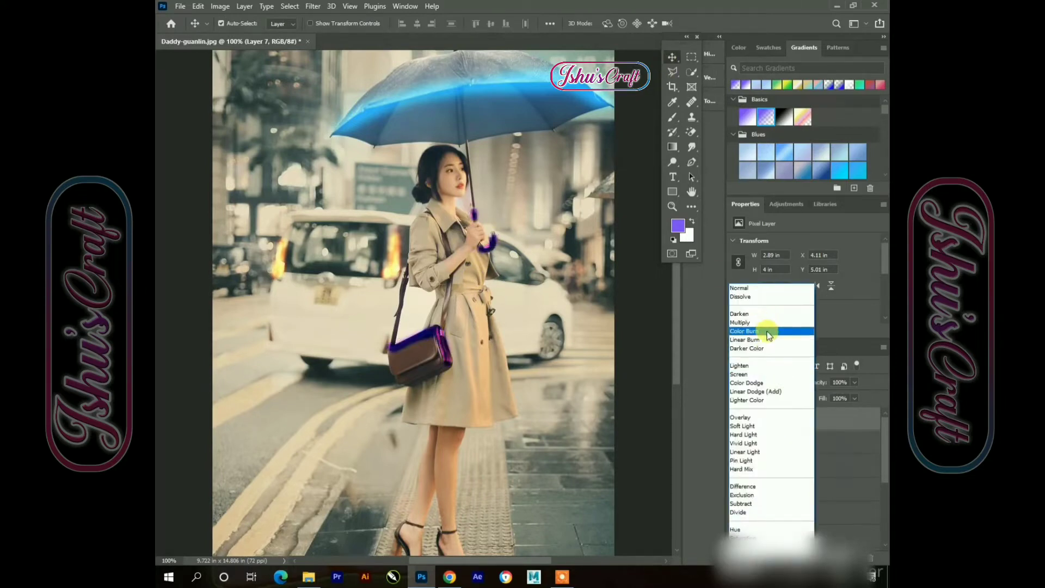
left_click(767, 391)
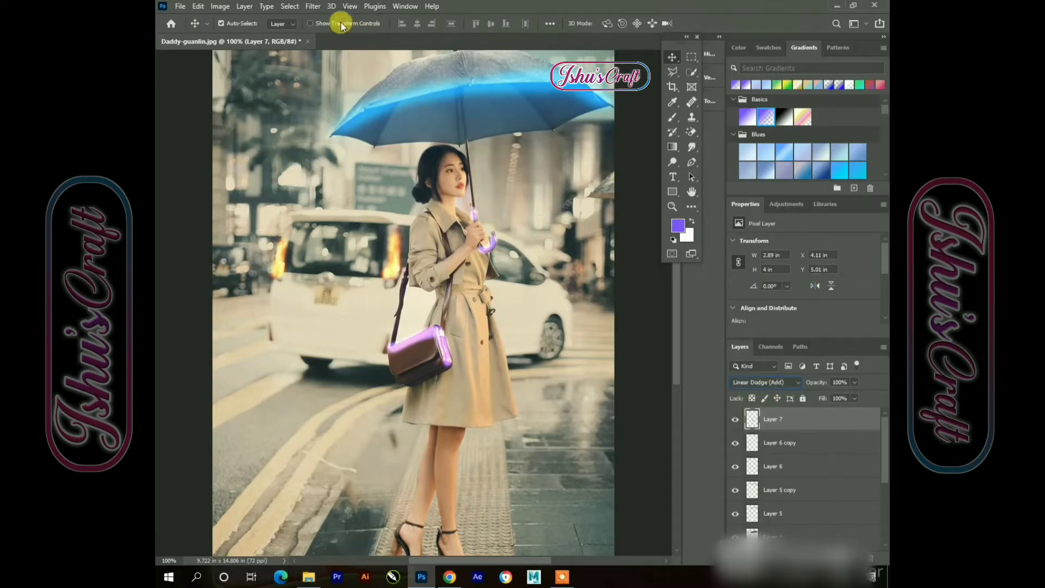
Apply a Gaussian Blur with a 7.6 pixel radius to the purple stroke layer
left_click(313, 6)
mouse_move(350, 154)
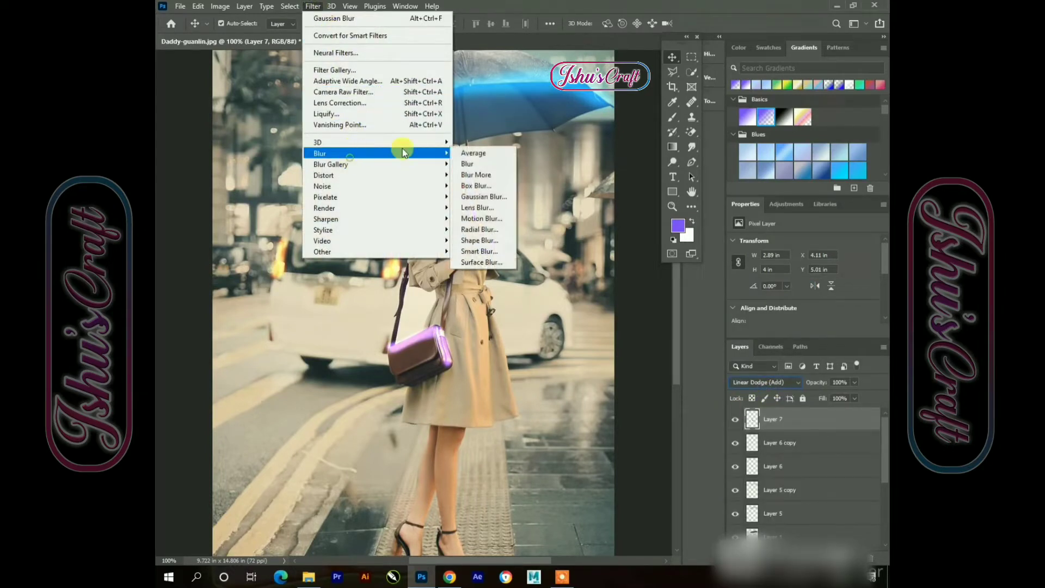
left_click(477, 198)
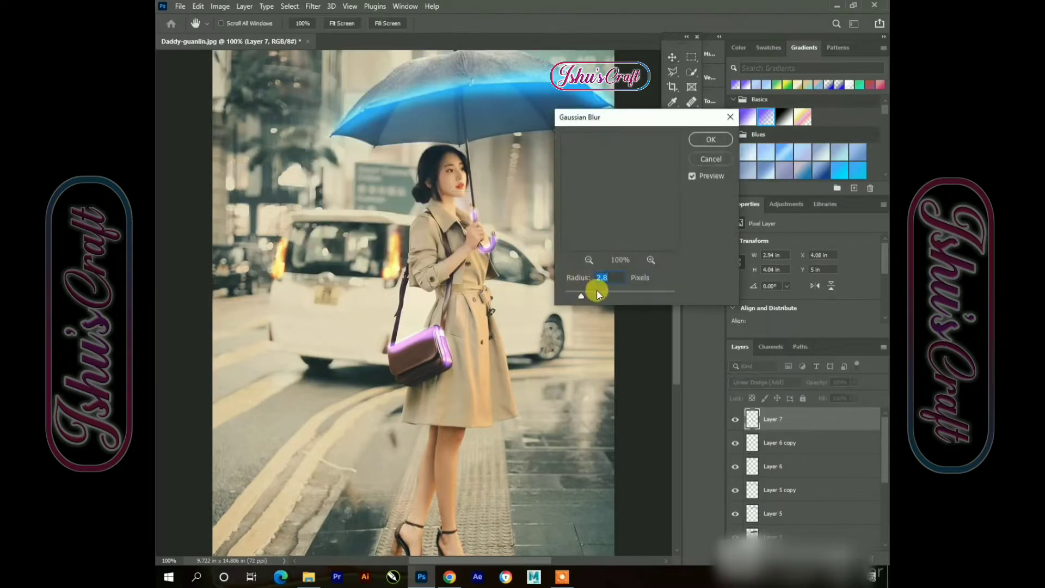
mouse_move(606, 292)
left_mouse_down()
mouse_move(614, 292)
mouse_move(602, 289)
left_mouse_up()
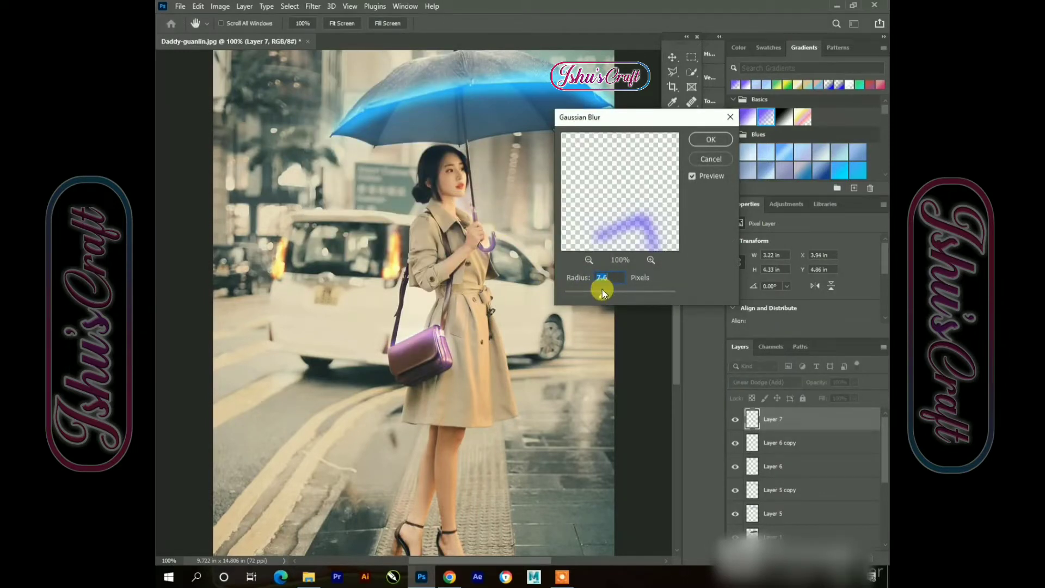
left_click(708, 140)
Duplicate the purple glow layer
key("ctrl+j")
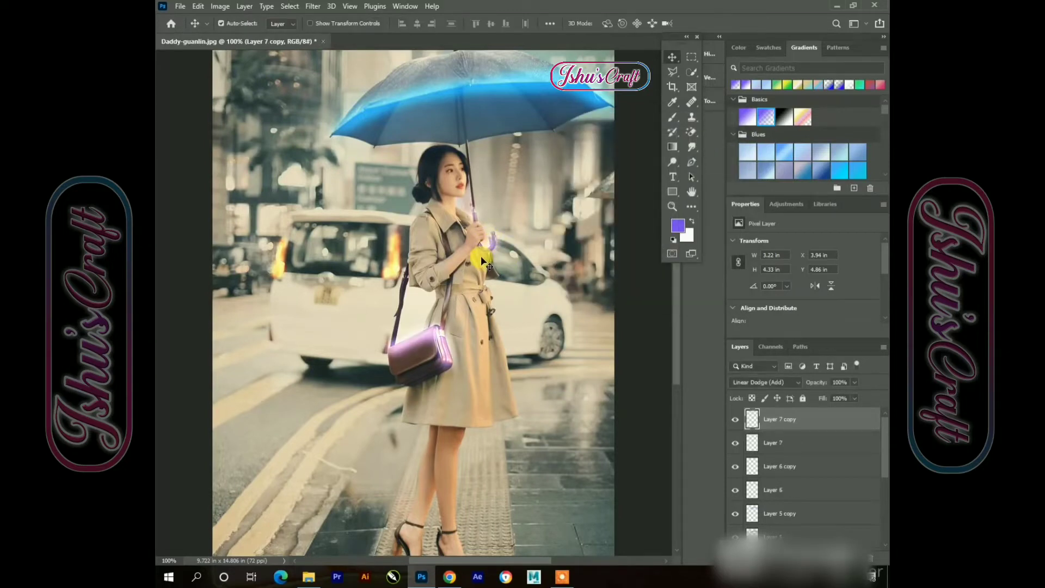
left_click_drag(480, 261, 470, 284)
left_click(313, 6)
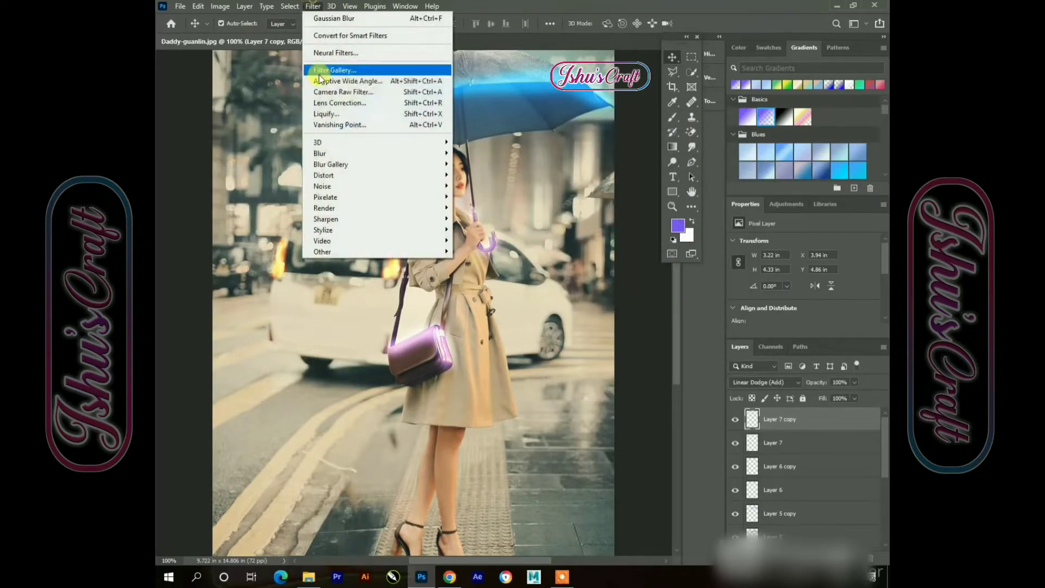
mouse_move(355, 153)
left_click(469, 186)
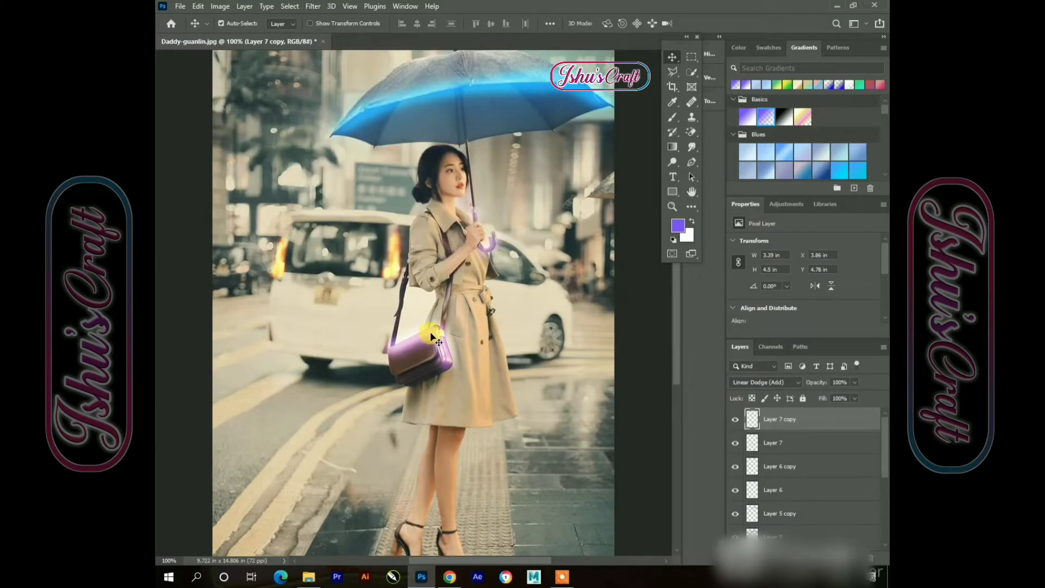
left_click(314, 6)
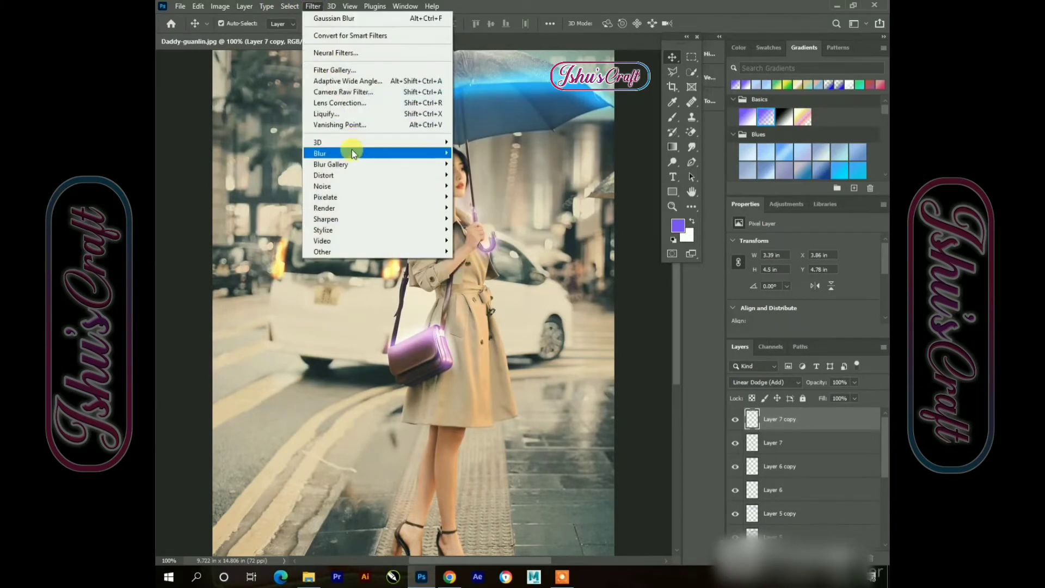
mouse_move(351, 152)
left_click(475, 186)
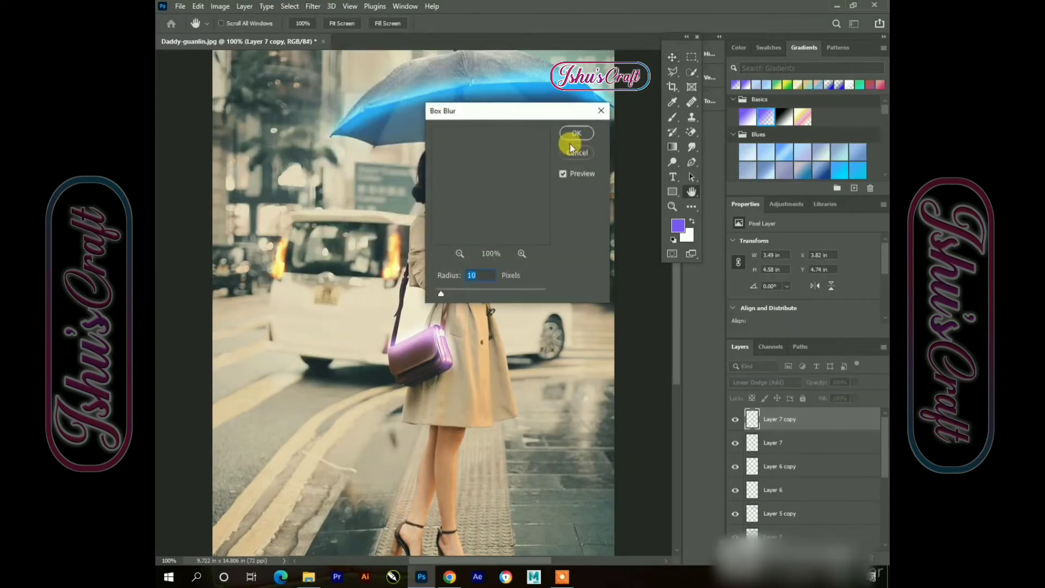
left_click(603, 113)
Blur the purple glow copy with a 32.4 pixel Gaussian Blur
left_click(313, 6)
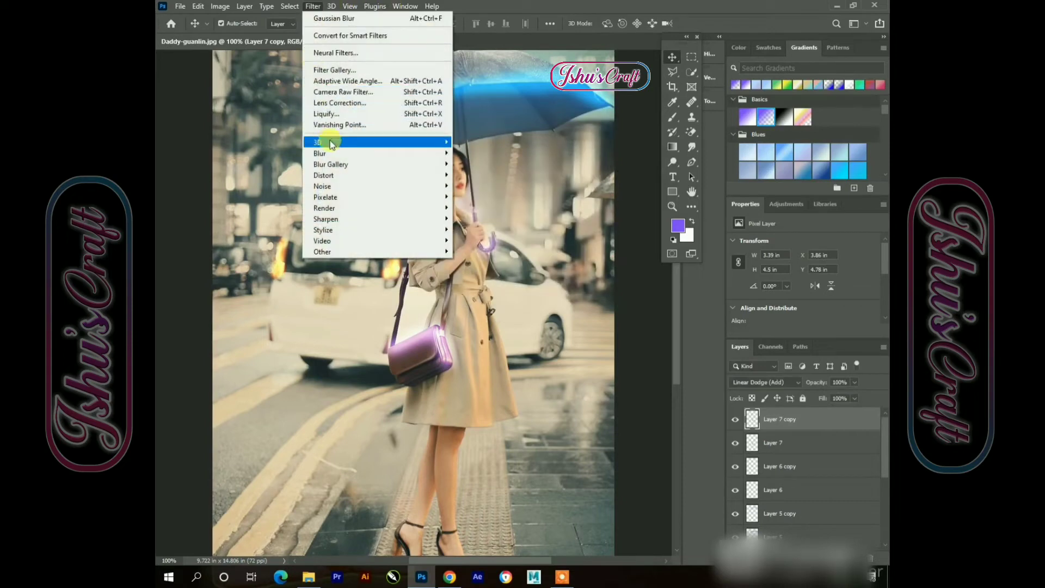
mouse_move(353, 153)
mouse_move(602, 294)
left_mouse_down()
mouse_move(629, 292)
mouse_move(607, 289)
mouse_move(620, 293)
left_mouse_up()
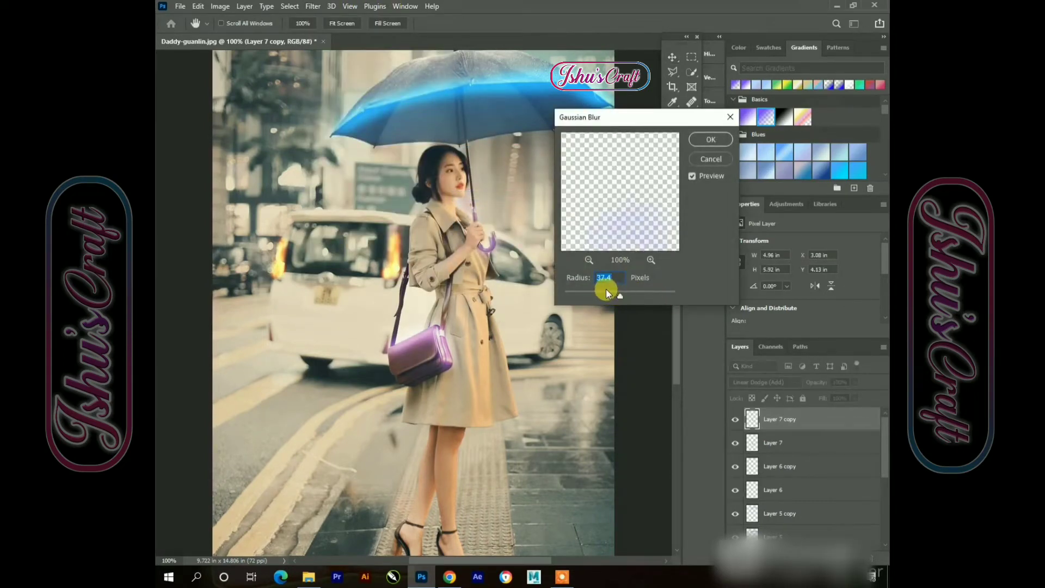
left_click(710, 140)
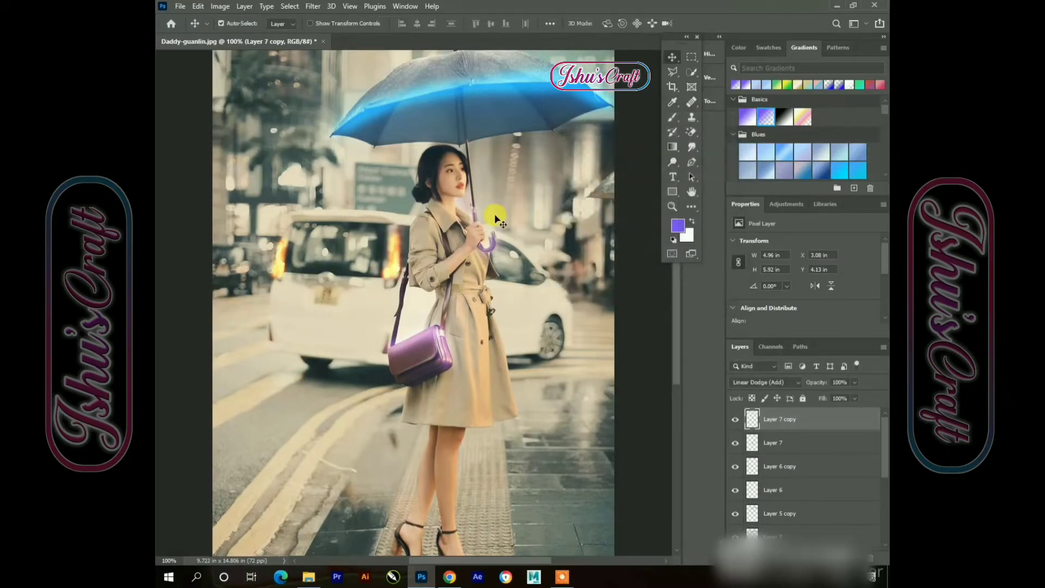
Add a new empty layer at the top of the layer stack
left_click(486, 388)
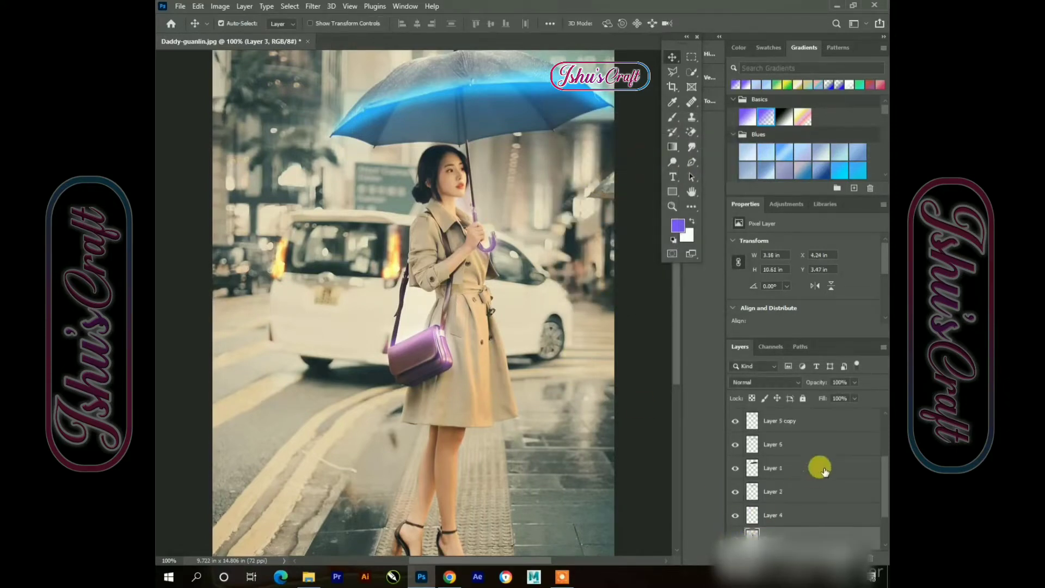
left_click(792, 421)
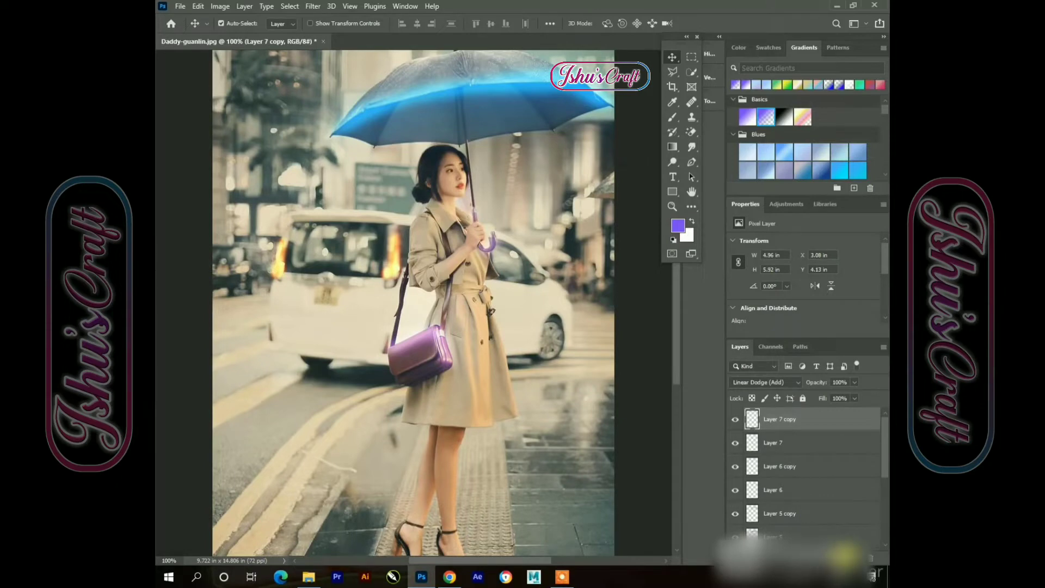
left_click(852, 547)
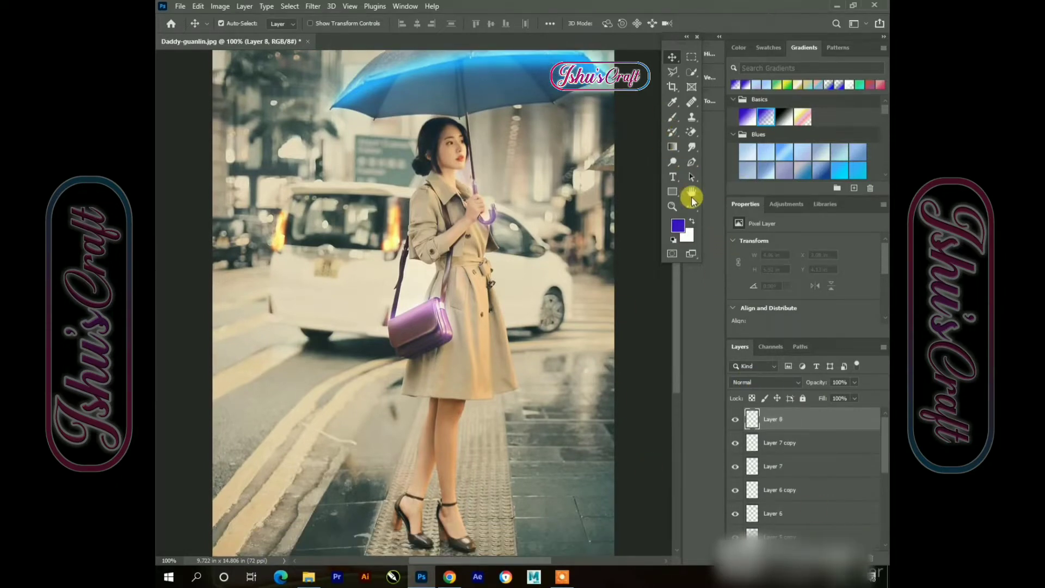
With the Brush, paint purple strokes outlining the coat's edges, belt, collar and the shoe ankle straps on the new layer
left_click(674, 117)
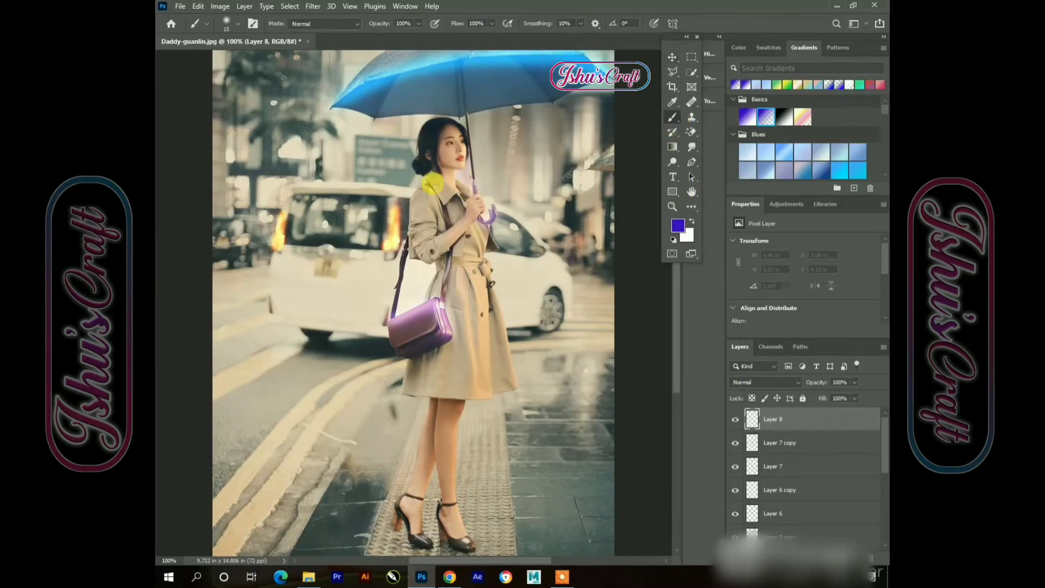
left_click_drag(500, 294, 520, 397)
mouse_move(402, 390)
left_mouse_down()
mouse_move(492, 397)
mouse_move(518, 393)
left_mouse_up()
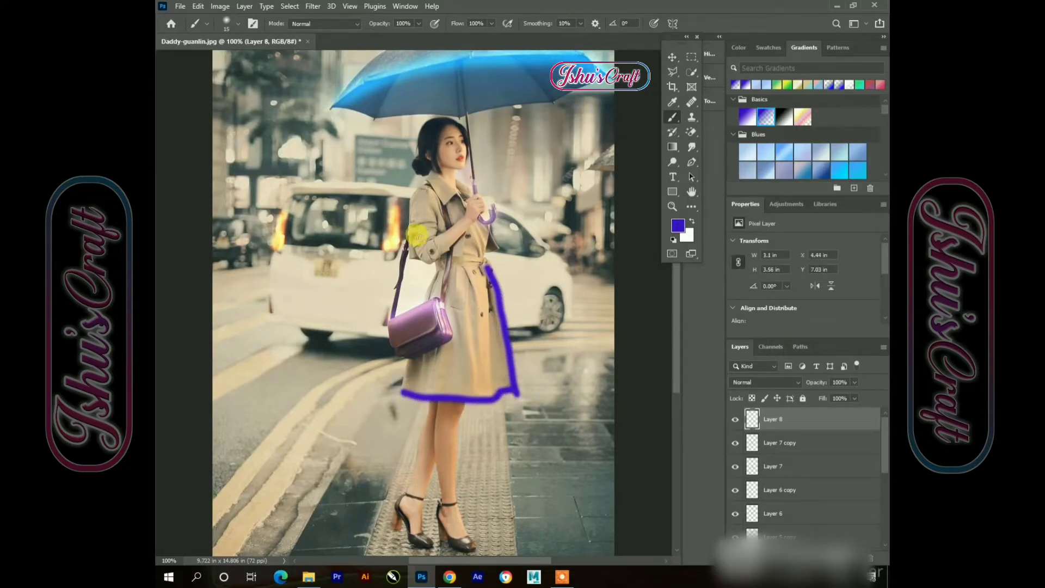
mouse_move(441, 269)
left_mouse_down()
mouse_move(490, 263)
mouse_move(443, 261)
mouse_move(475, 261)
left_mouse_up()
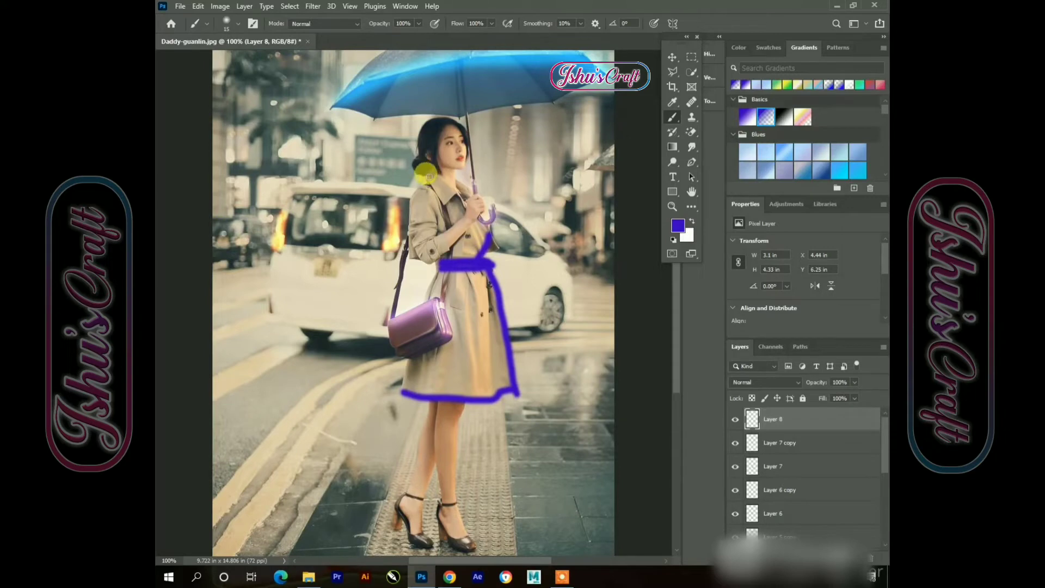
left_click_drag(429, 177, 439, 197)
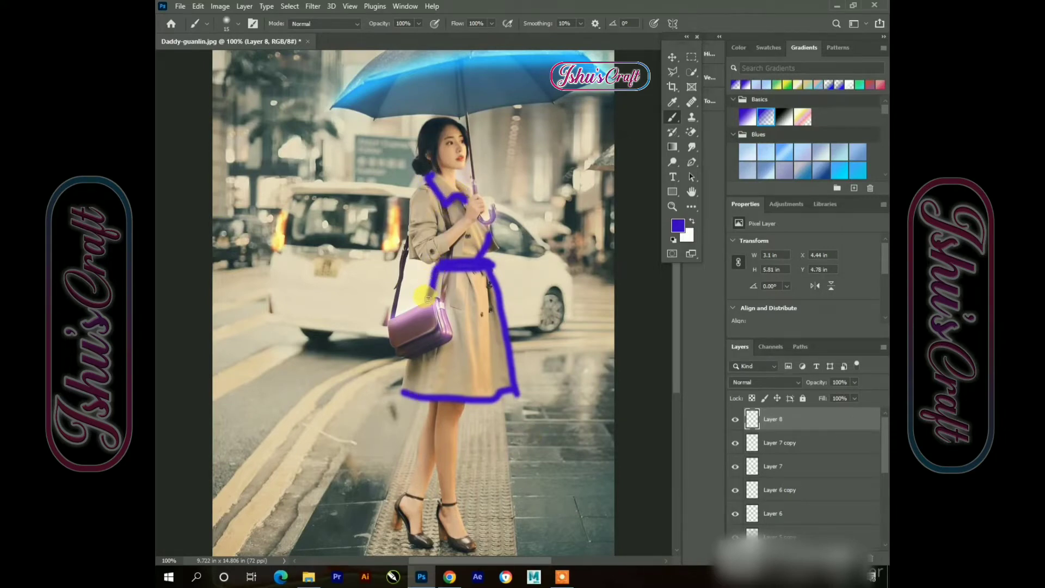
mouse_move(428, 298)
left_mouse_down()
mouse_move(412, 393)
mouse_move(404, 359)
mouse_move(403, 392)
left_mouse_up()
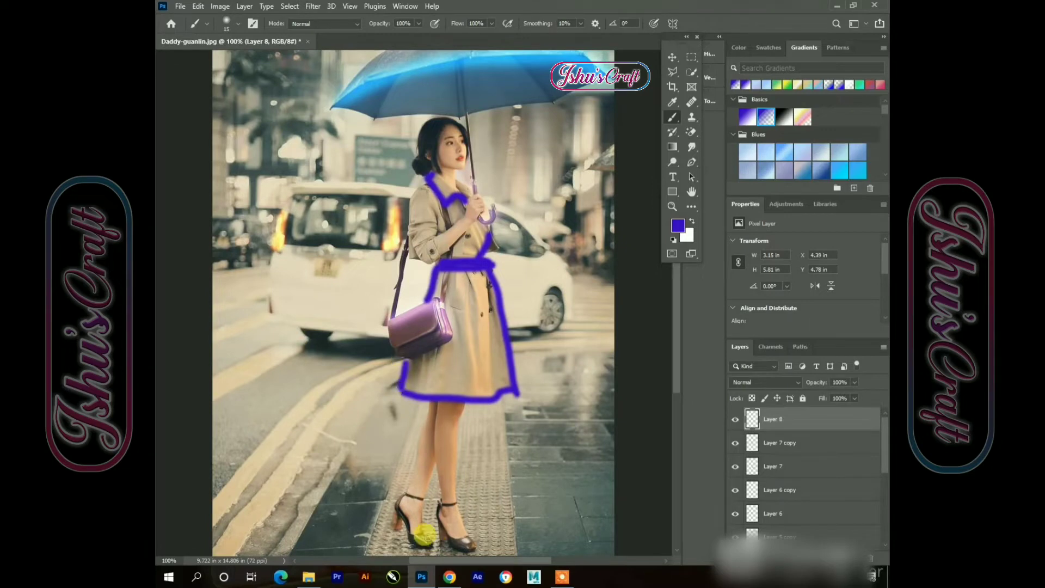
left_click_drag(404, 496, 456, 503)
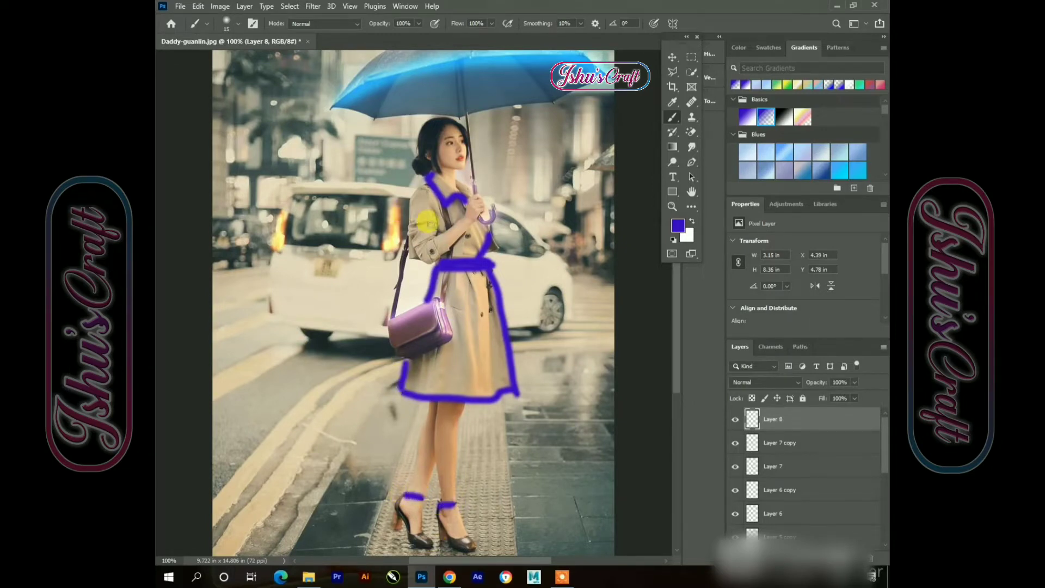
left_click(673, 55)
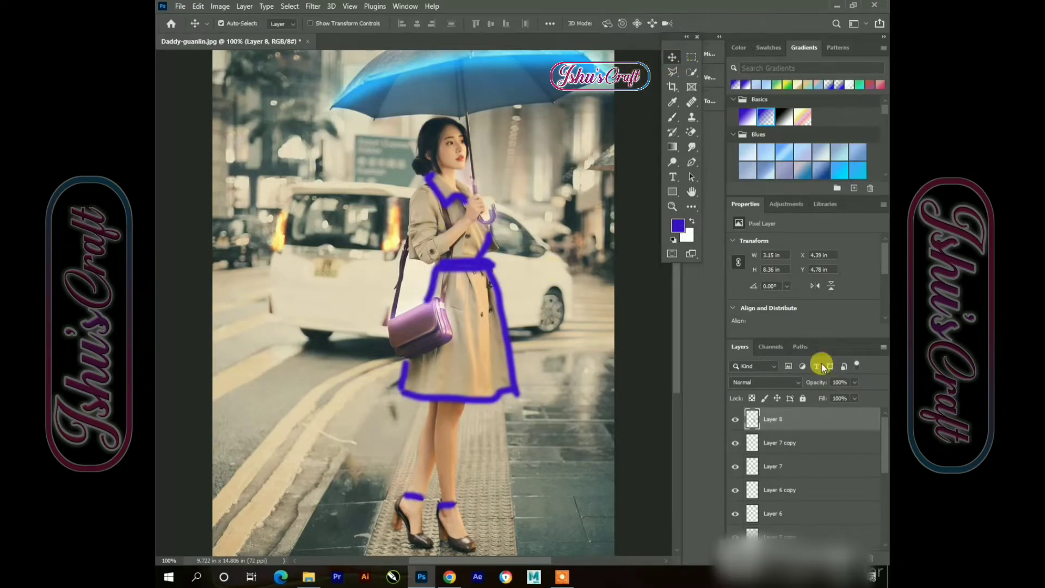
Set the coat stroke layer's blend mode to Linear Dodge (Add) and apply a 3.3 pixel Gaussian Blur to it
left_click(792, 382)
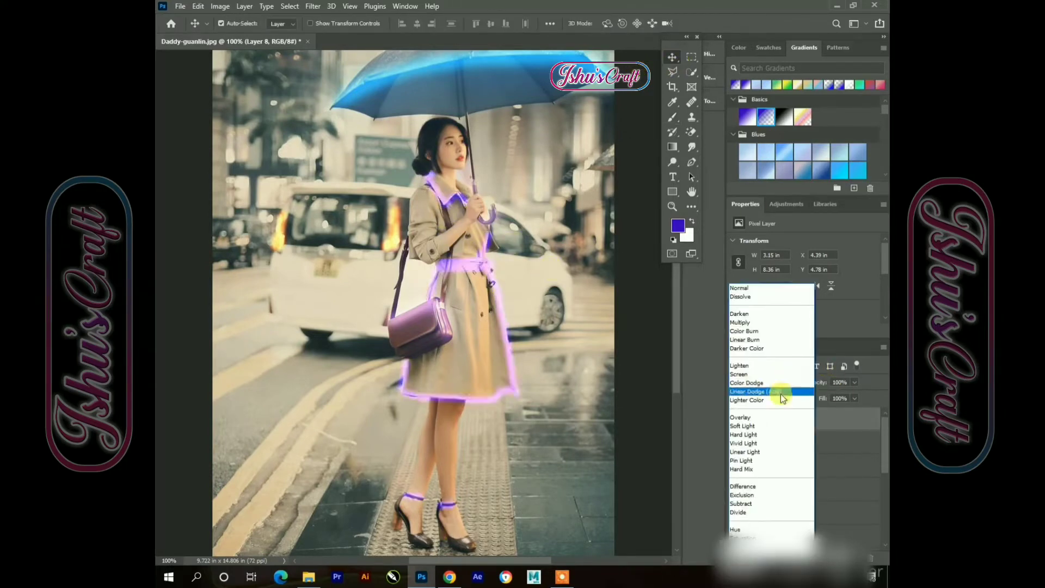
left_click(750, 391)
left_click(313, 6)
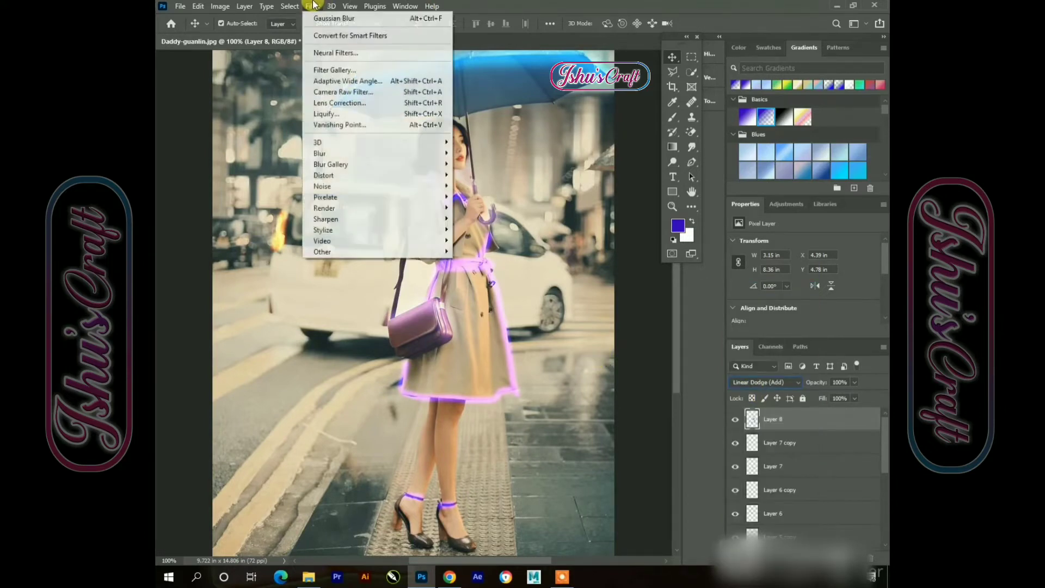
mouse_move(329, 154)
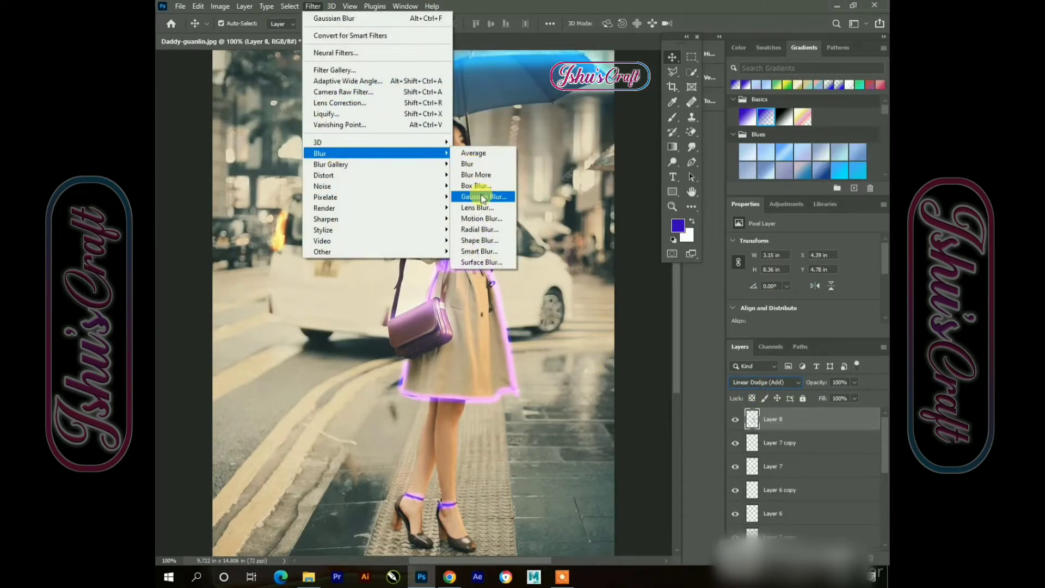
left_click(481, 197)
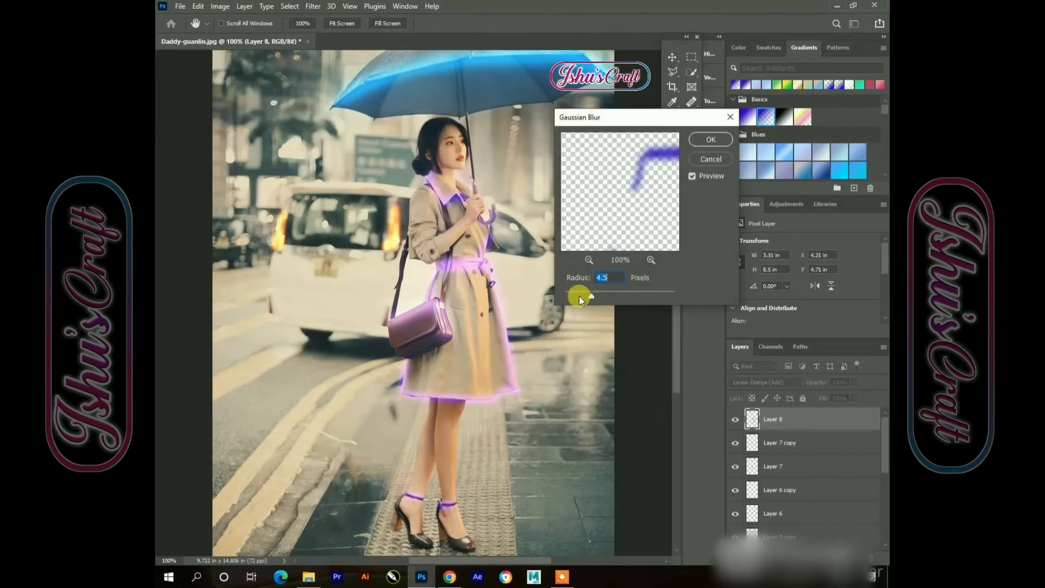
mouse_move(579, 296)
left_mouse_down()
mouse_move(570, 296)
mouse_move(583, 295)
left_mouse_up()
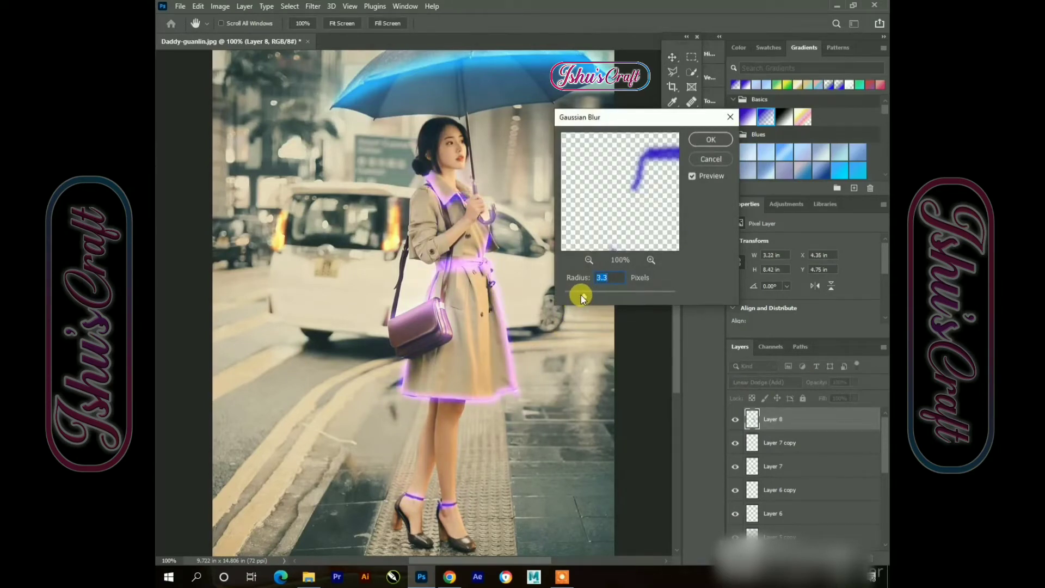
left_click(705, 140)
Duplicate the coat glow layer and blur the copy with a 95.6 pixel Gaussian Blur
key("ctrl+j")
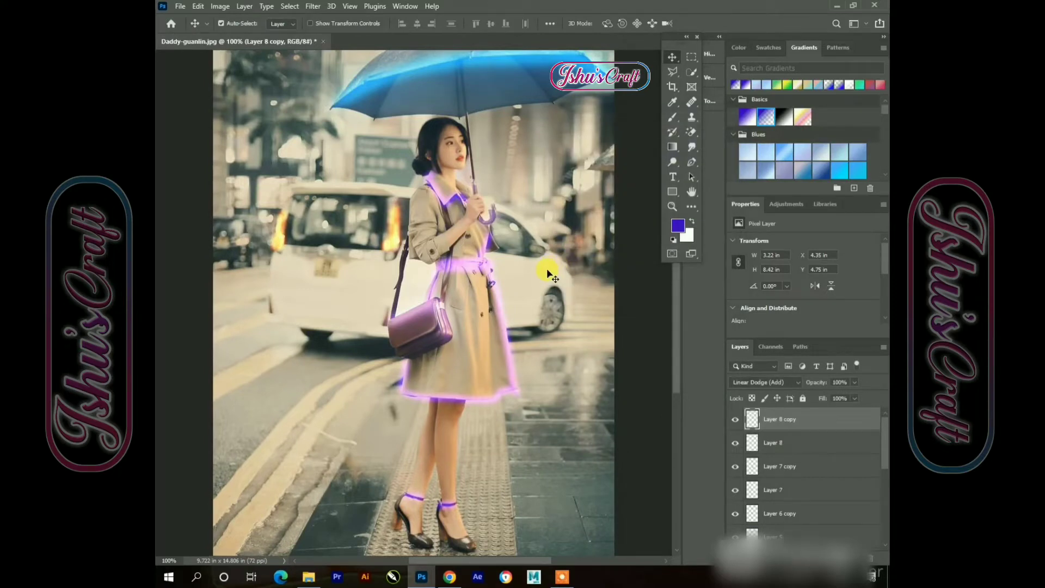
left_click(312, 6)
mouse_move(425, 153)
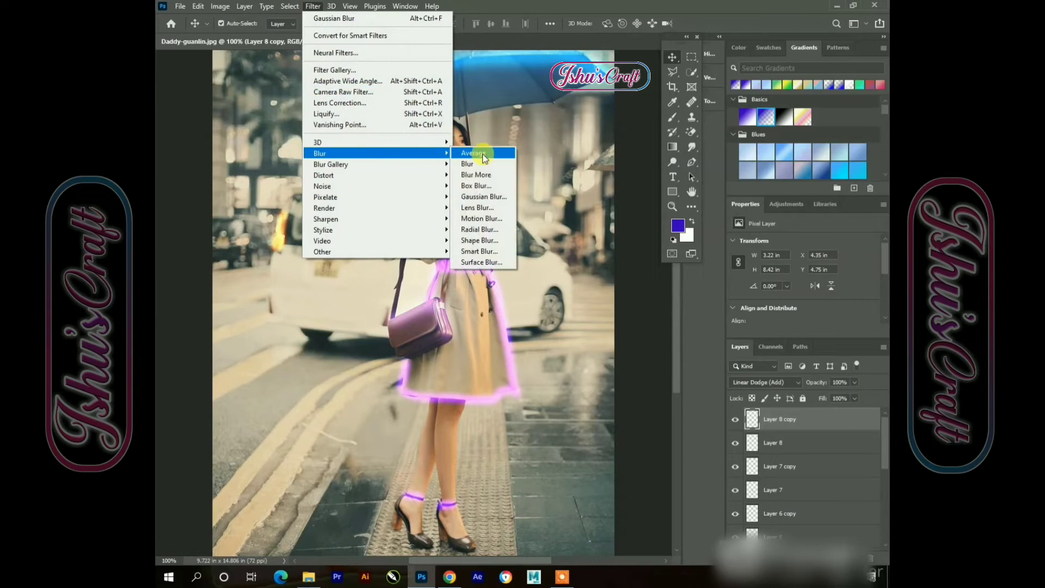
left_click(484, 197)
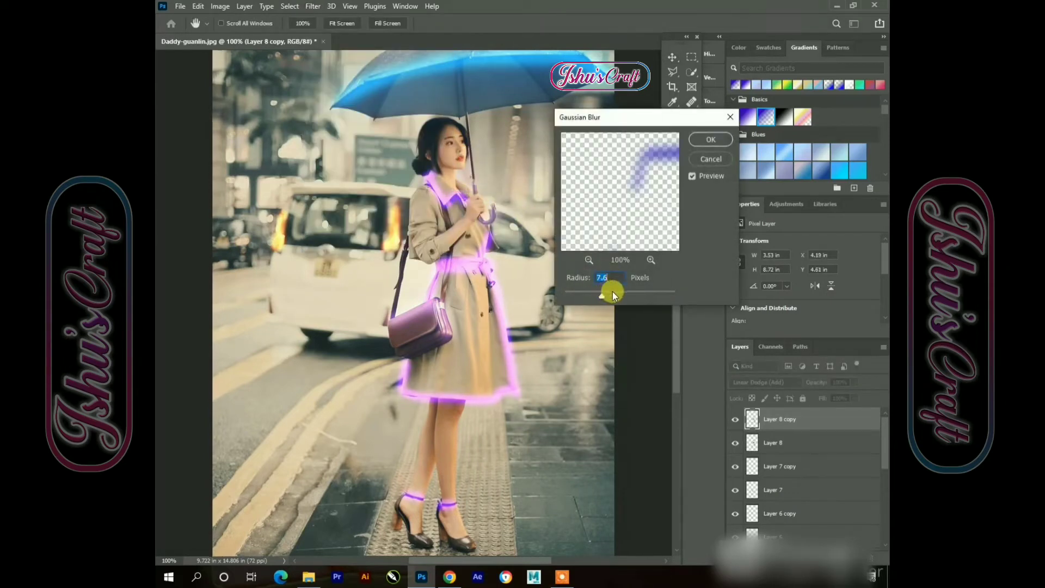
left_click_drag(613, 293, 635, 292)
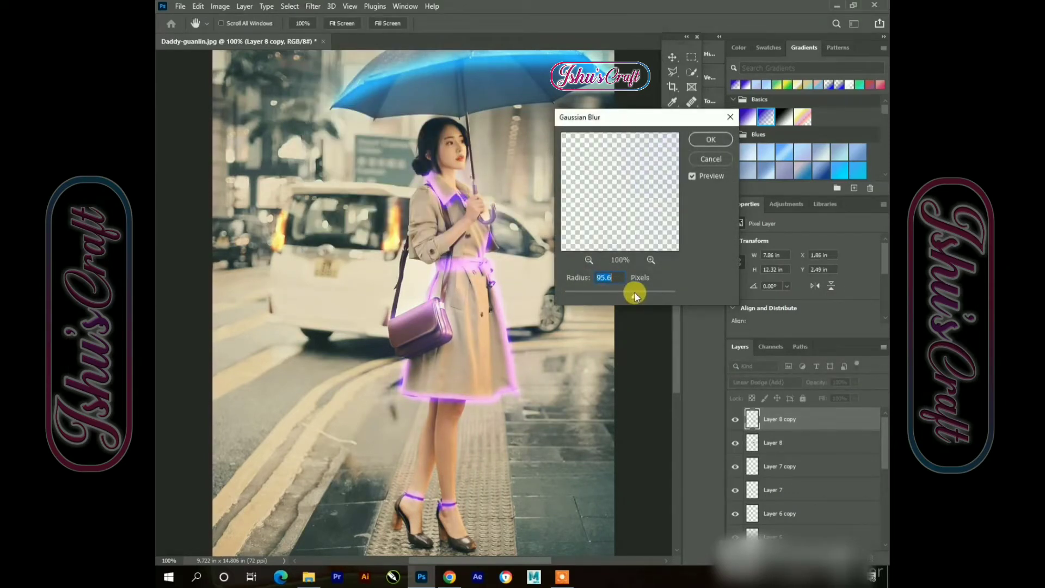
left_click(718, 143)
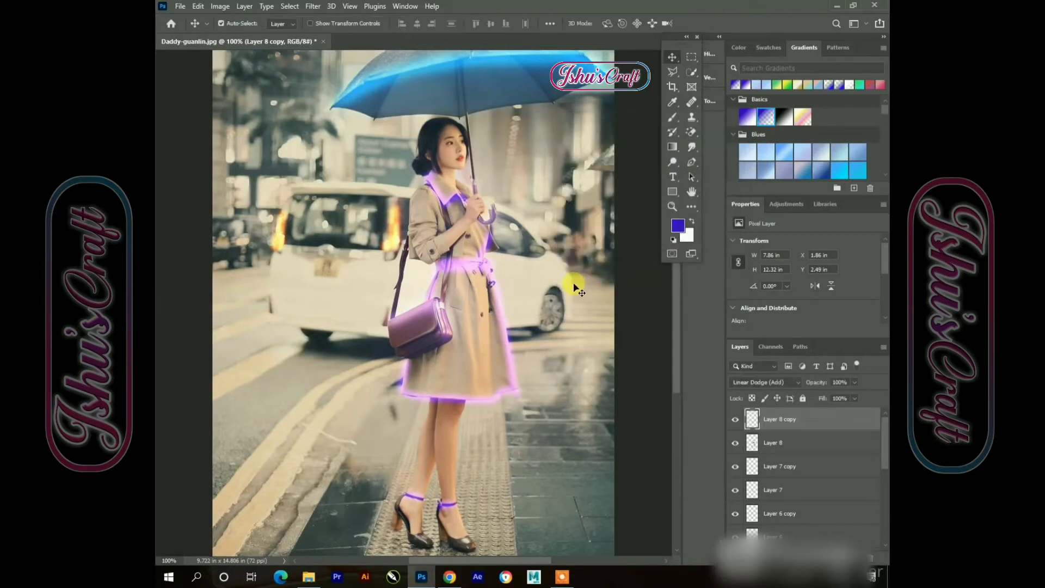
Duplicate the coat glow copy again and blur the new copy with a 26.3 pixel Gaussian Blur
key("ctrl+j")
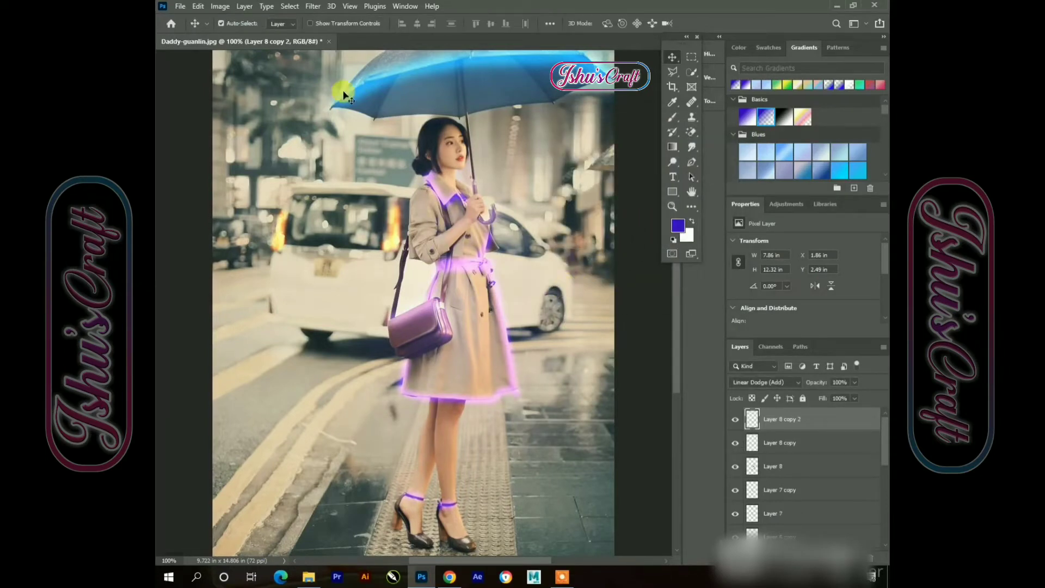
left_click(313, 6)
mouse_move(342, 153)
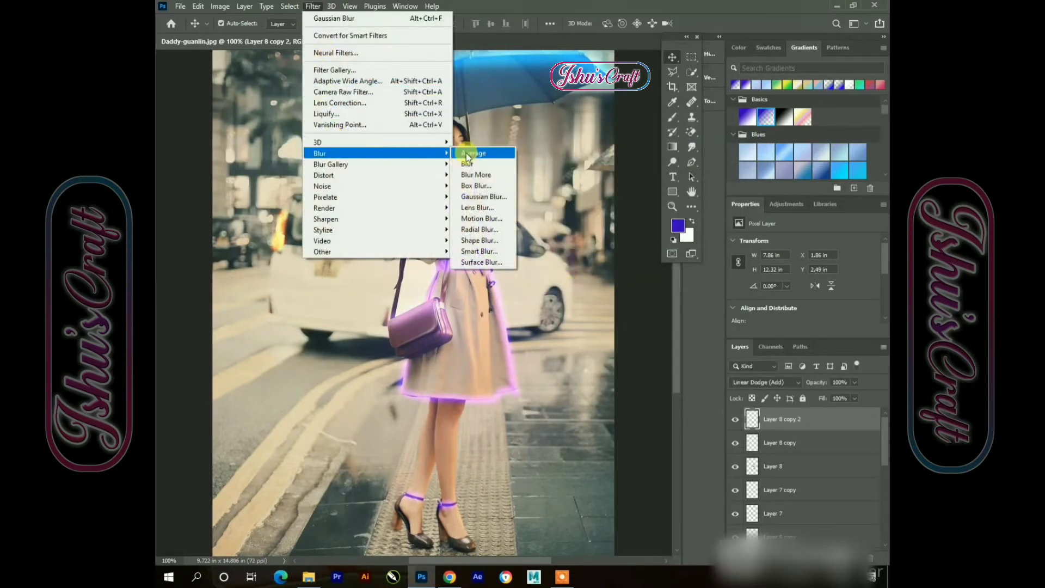
left_click(479, 196)
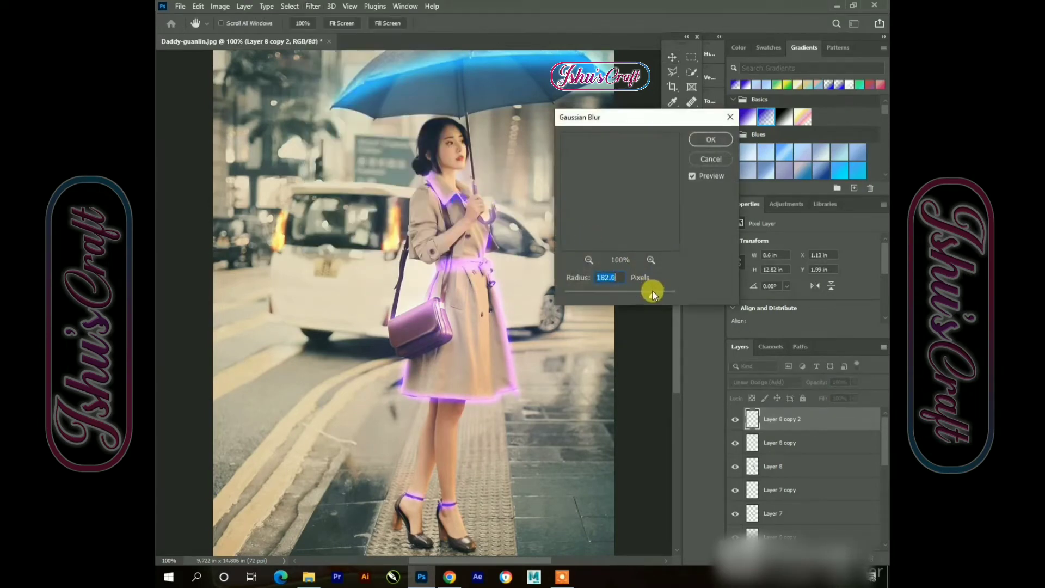
left_click_drag(635, 295, 606, 292)
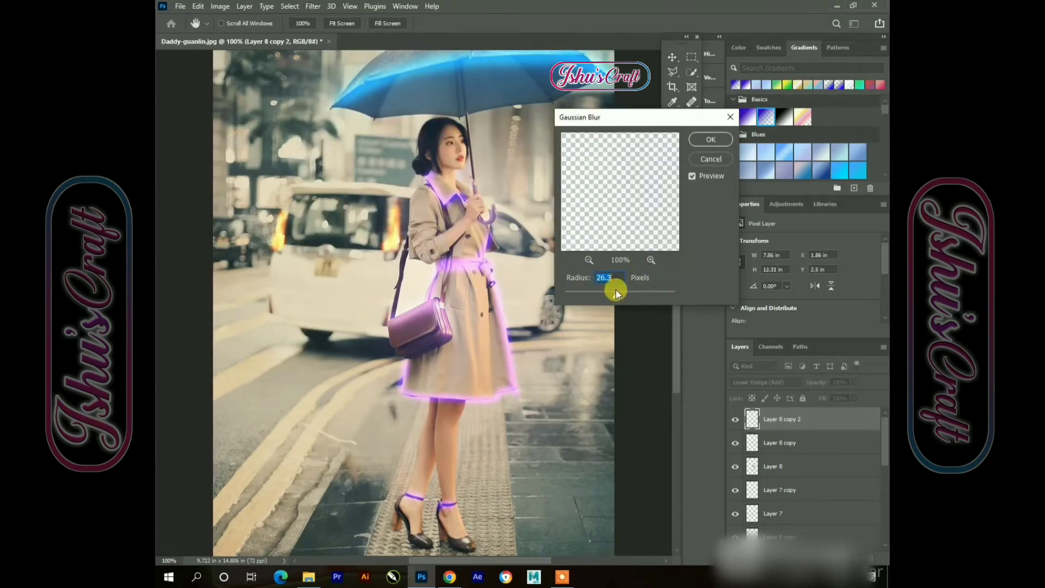
left_click(712, 140)
Select the original photo layer and apply a Hue/Saturation adjustment to it
key("ctrl+minus")
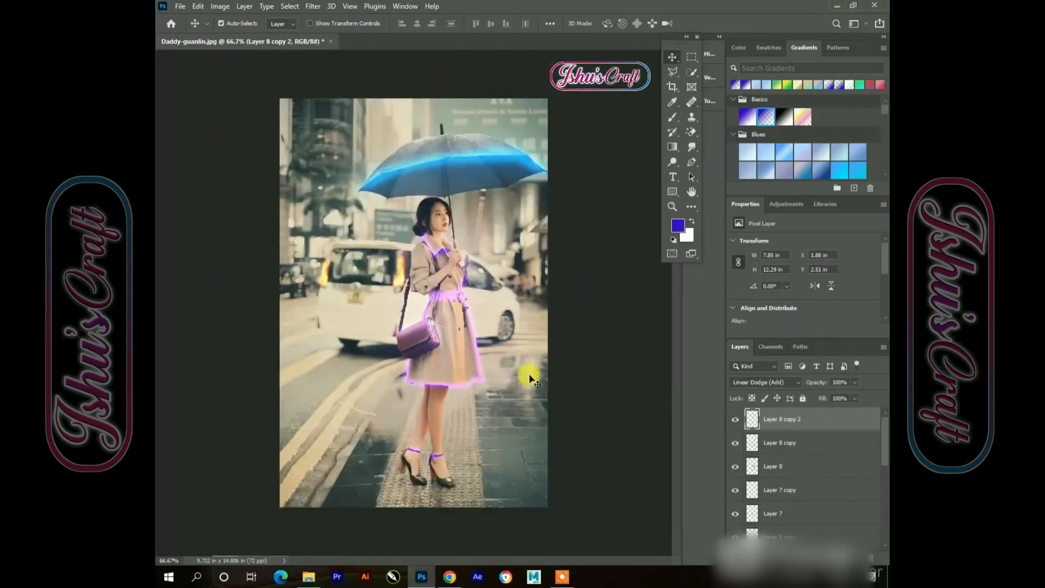
left_click(525, 399)
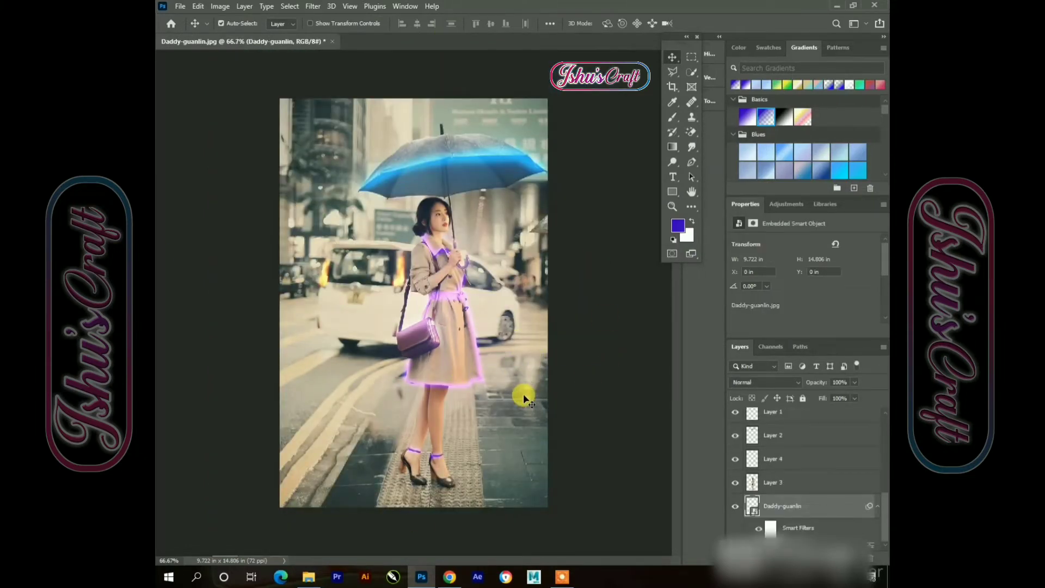
left_click(220, 6)
mouse_move(298, 43)
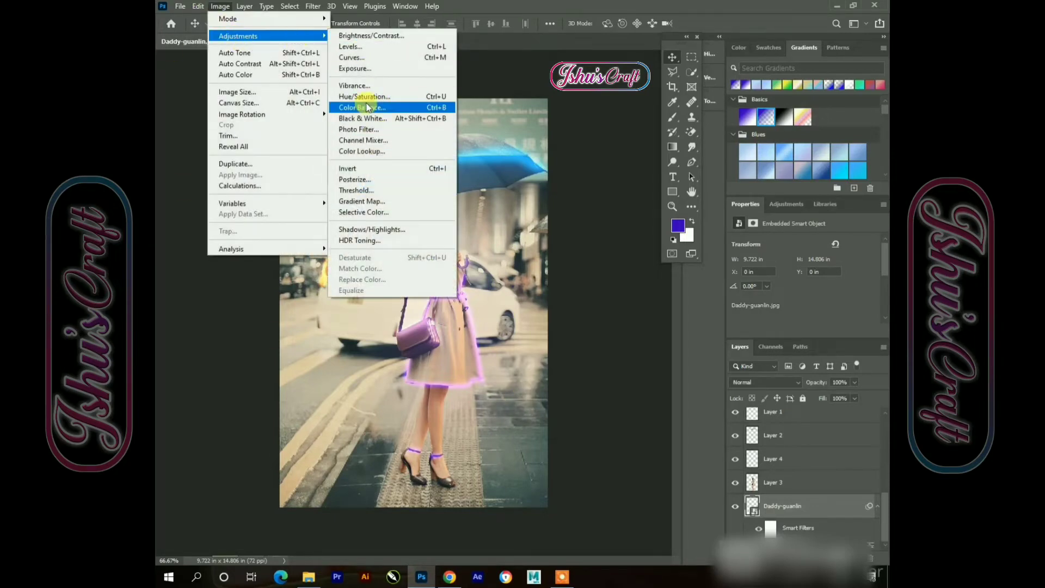
left_click(365, 97)
left_click_drag(621, 169, 619, 226)
left_click(743, 135)
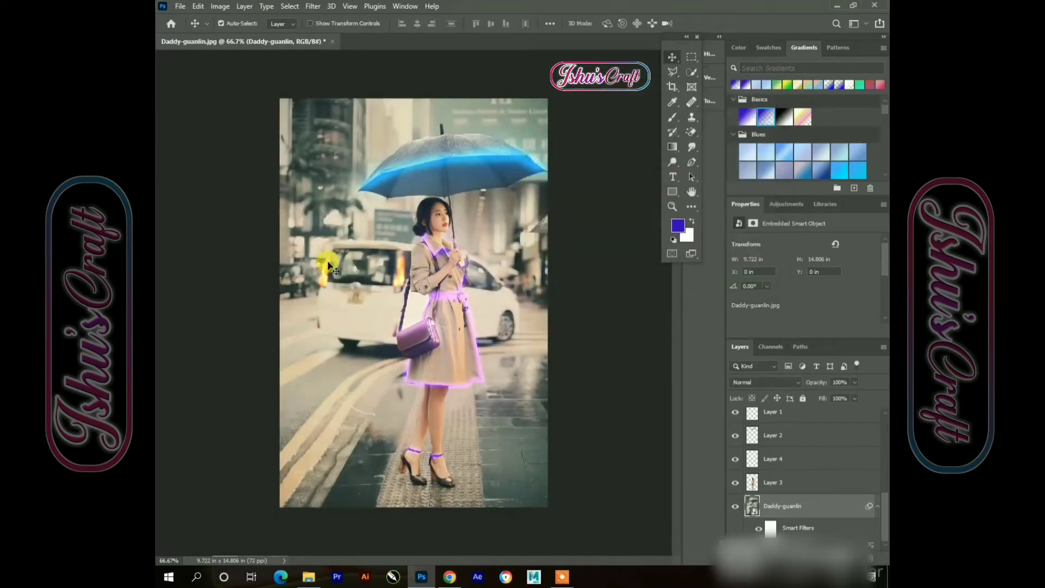
Darken the photo layer by setting Brightness/Contrast brightness to -100
left_click(220, 6)
mouse_move(249, 36)
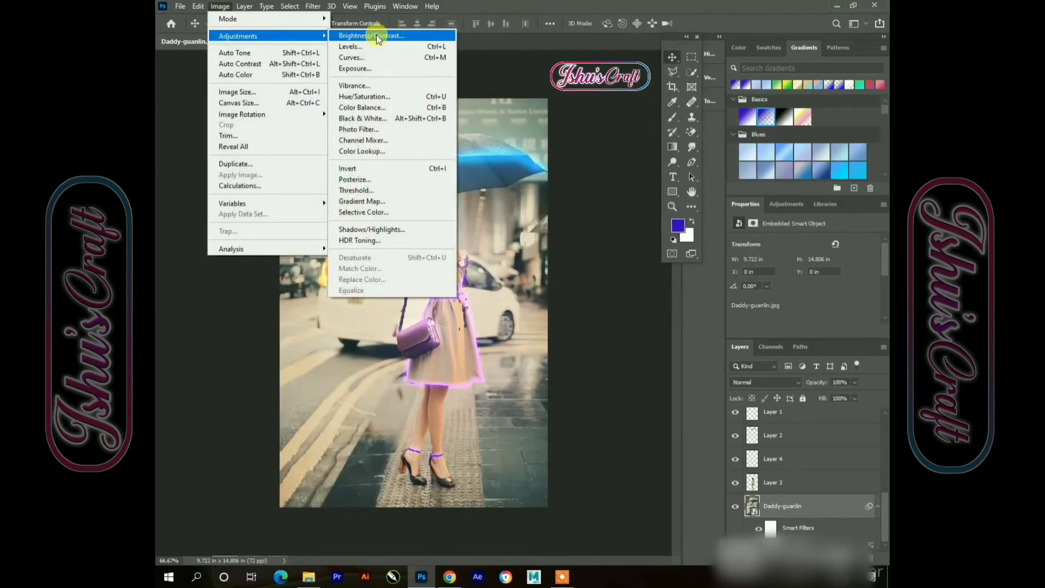
left_click(378, 38)
left_click_drag(479, 145, 589, 159)
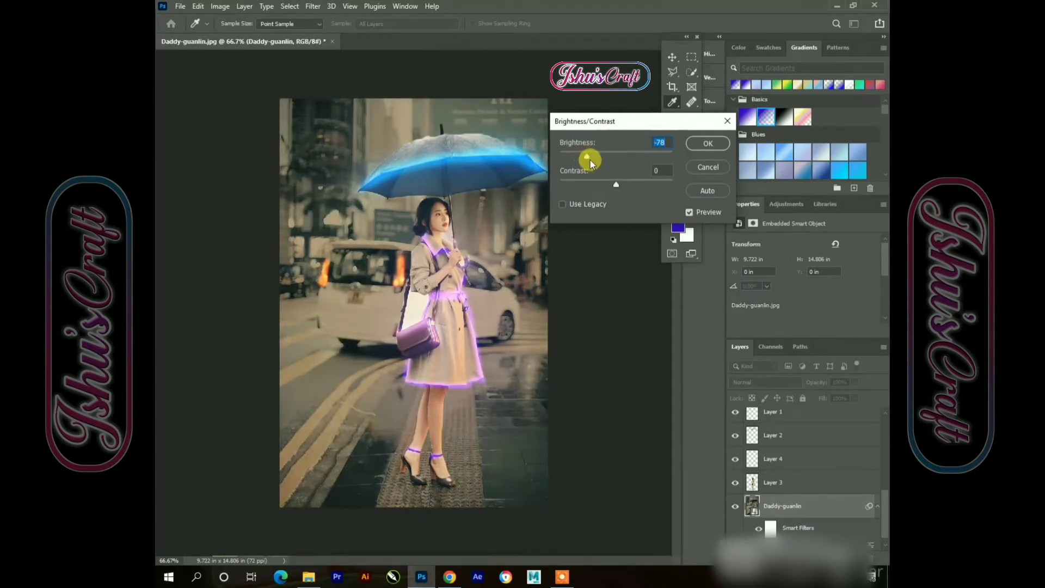
left_click_drag(576, 156, 578, 157)
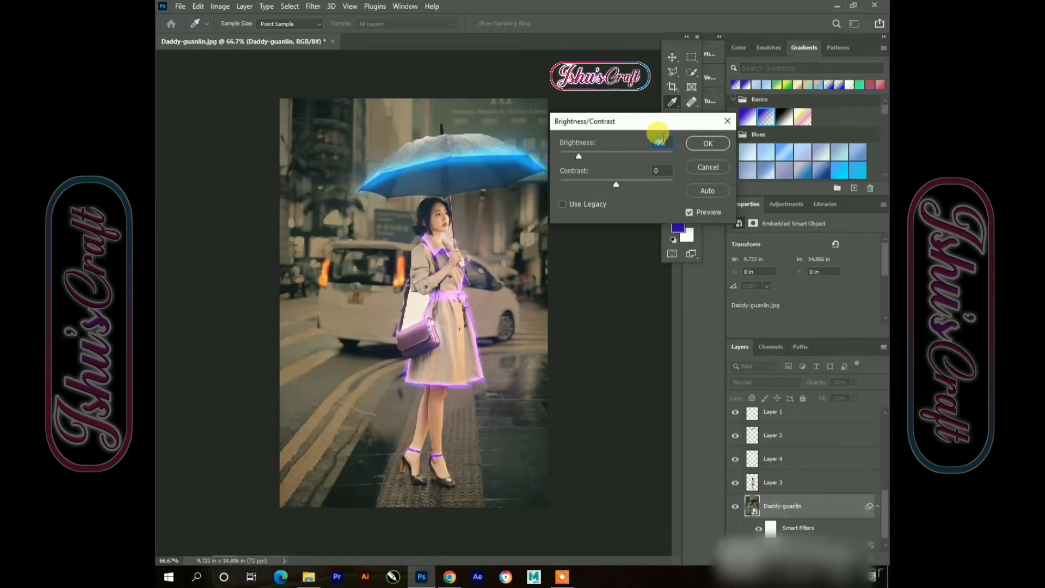
type("100")
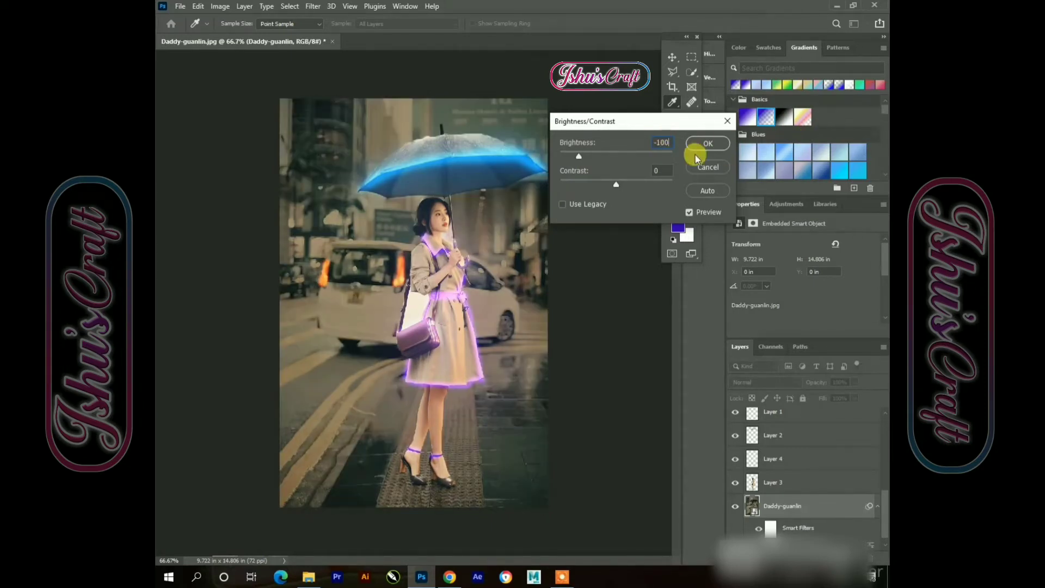
left_click(711, 143)
Select the handbag glow layer and apply Brightness/Contrast with brightness set to -100
left_click(420, 305)
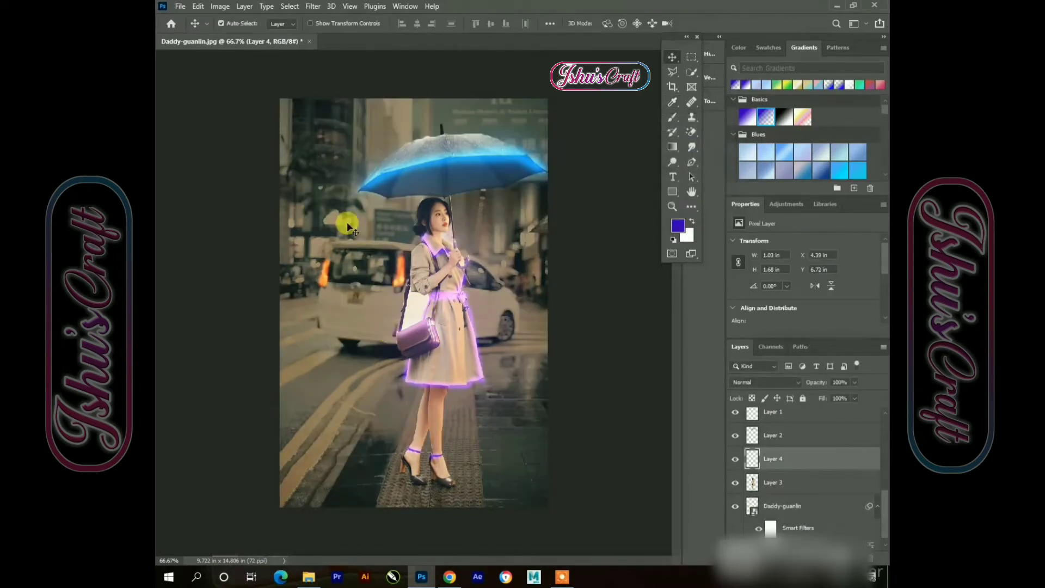
left_click(220, 6)
mouse_move(245, 36)
left_click(362, 36)
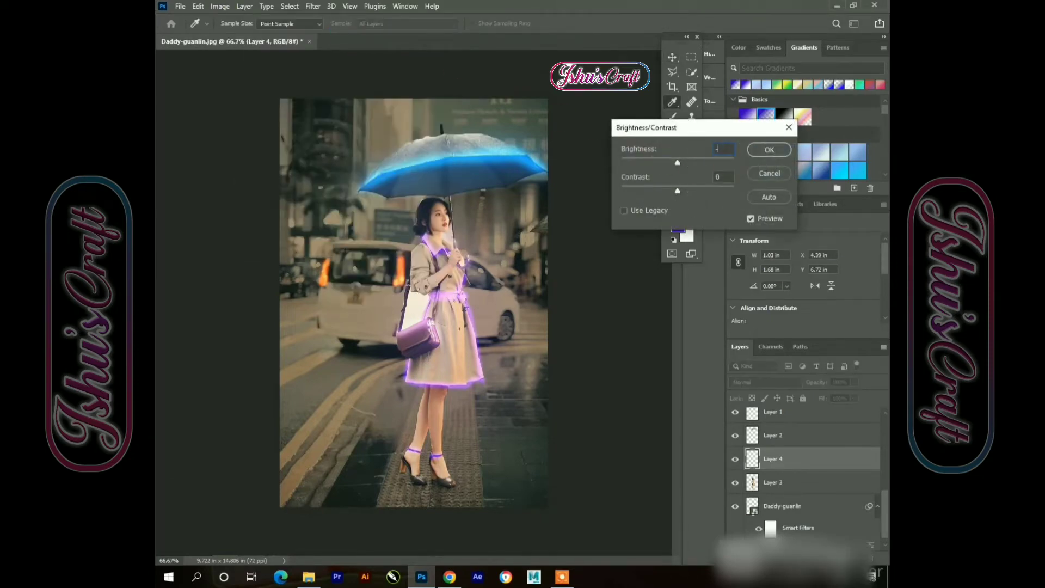
type("-100")
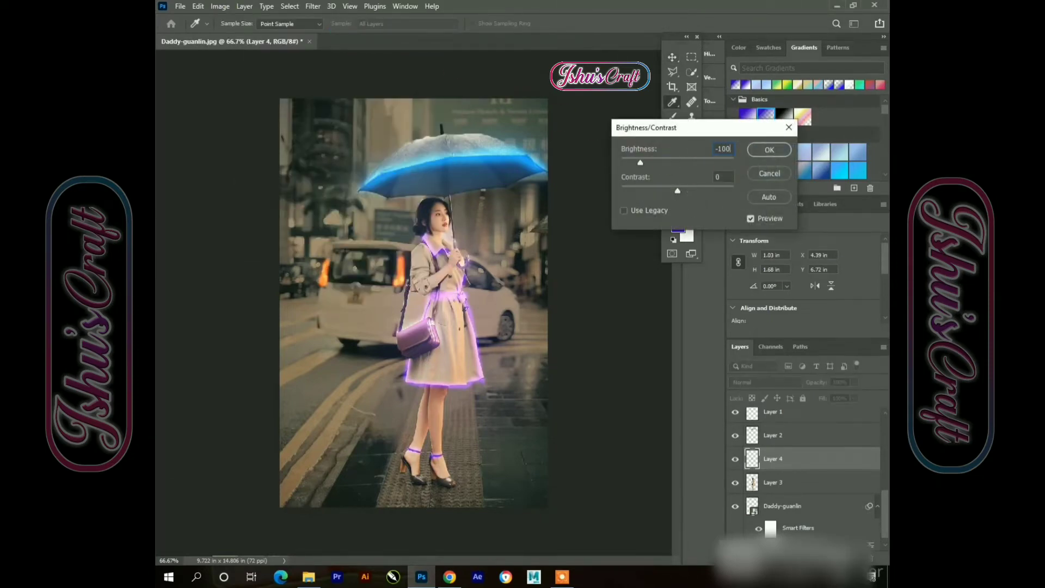
left_click(773, 148)
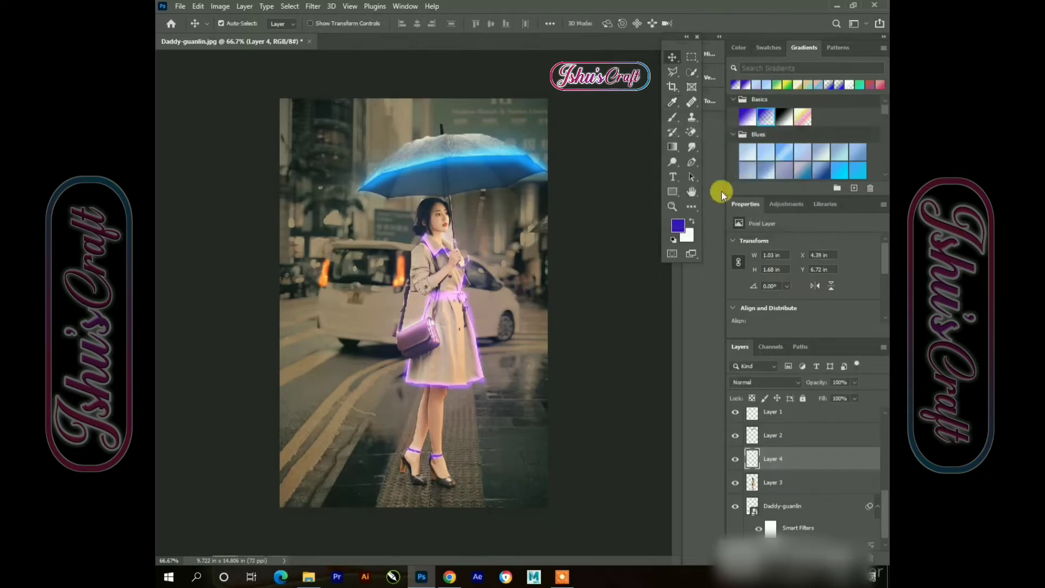
Select the coat glow layer, duplicate it, and set the copy's Brightness/Contrast brightness to -100
left_click(425, 429)
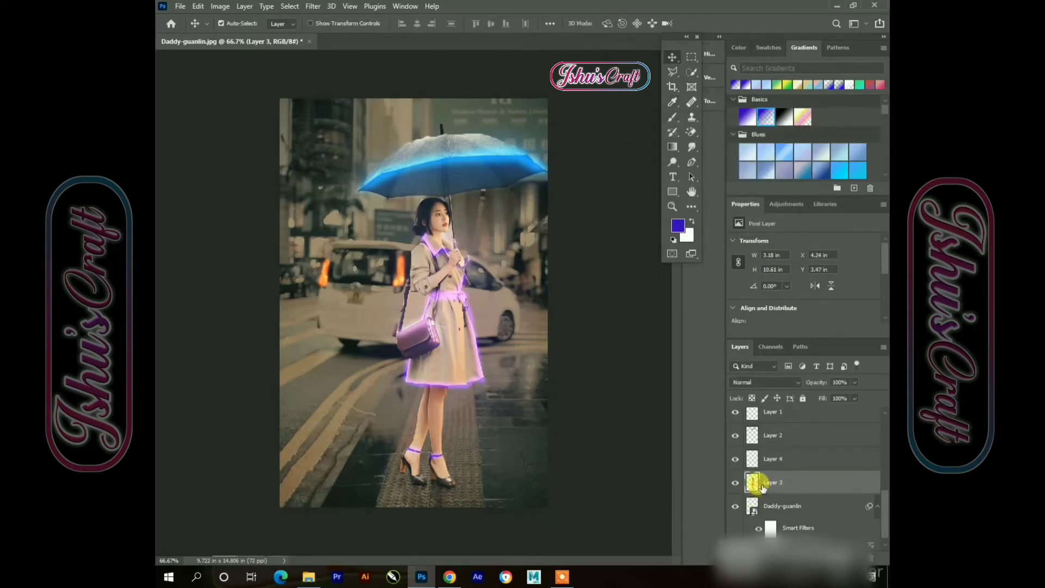
key("ctrl+j")
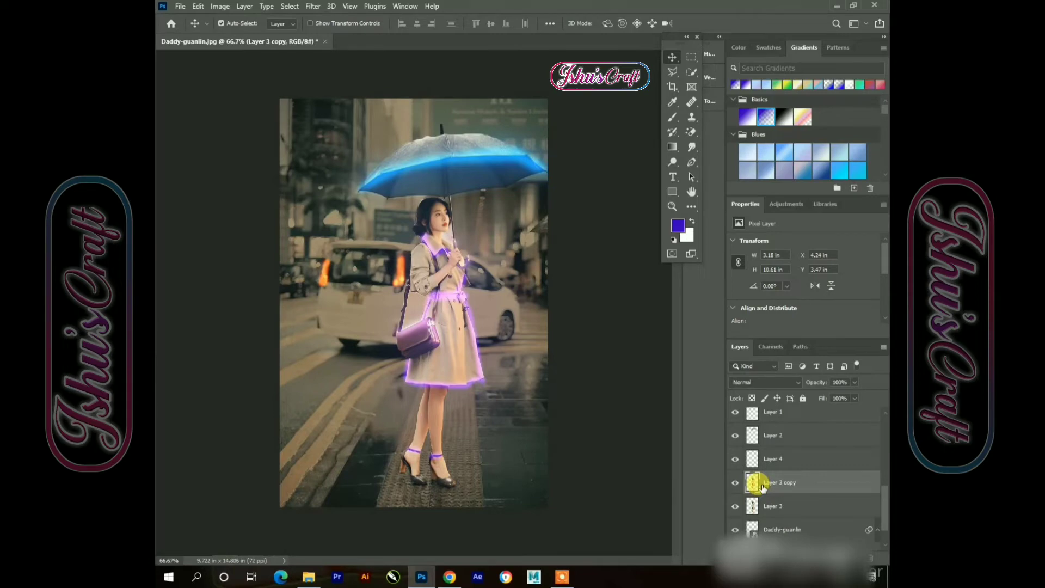
left_click(220, 6)
mouse_move(241, 38)
left_click(381, 36)
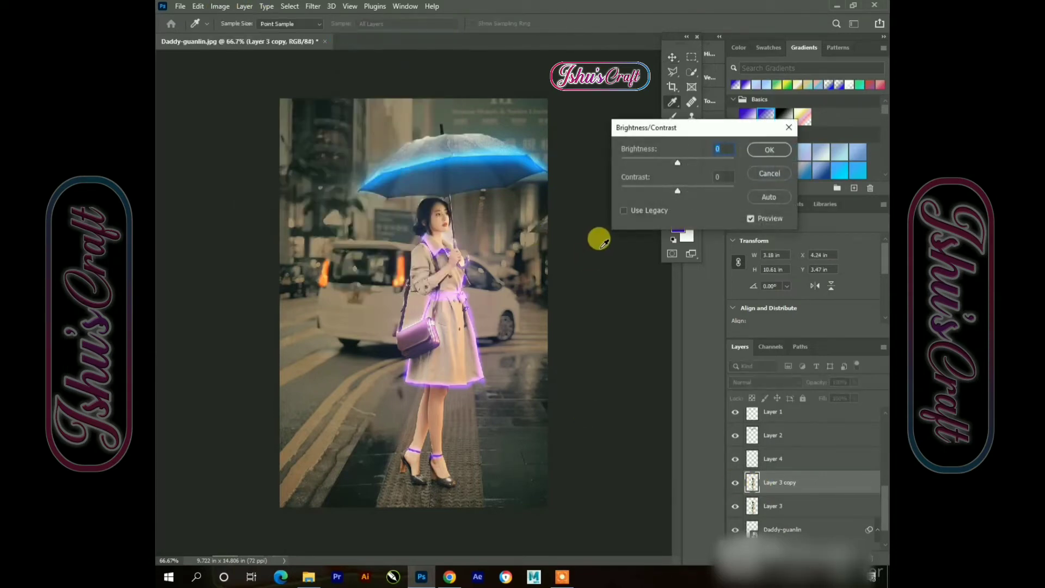
type("-100")
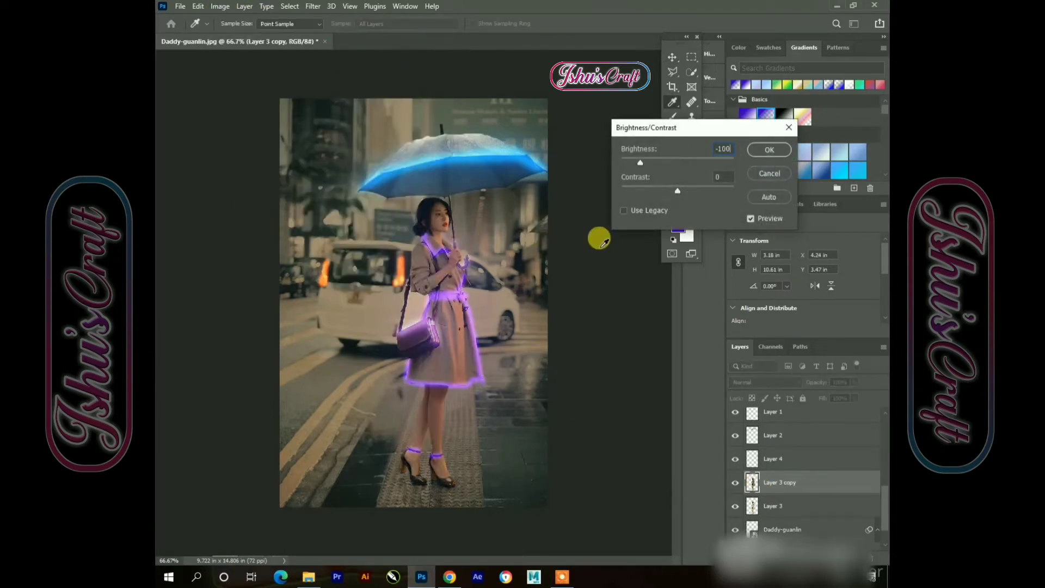
left_click(768, 151)
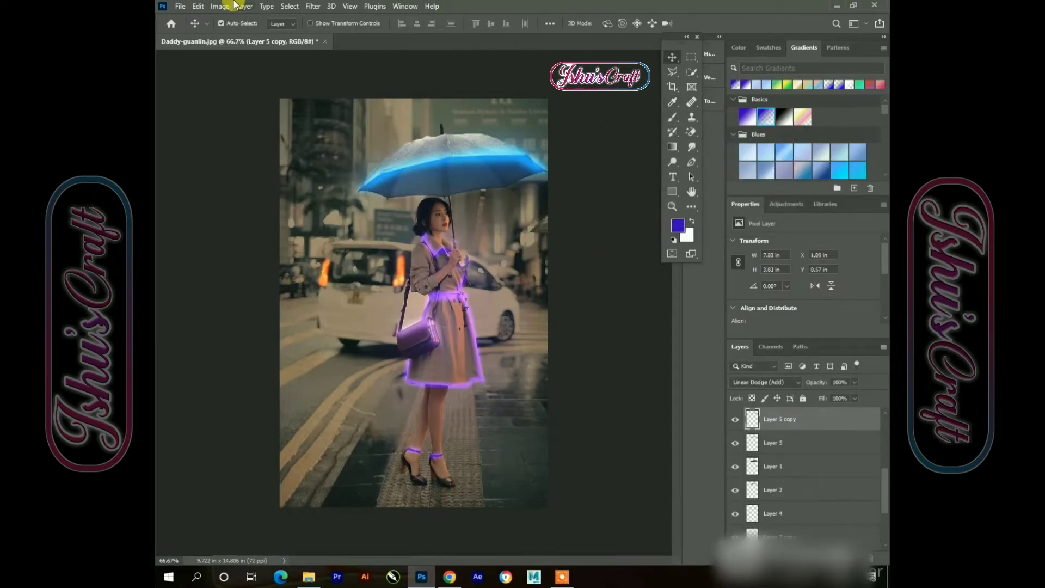
Select the umbrella glow layer and toggle its visibility off and on to compare the effect
left_click(240, 5)
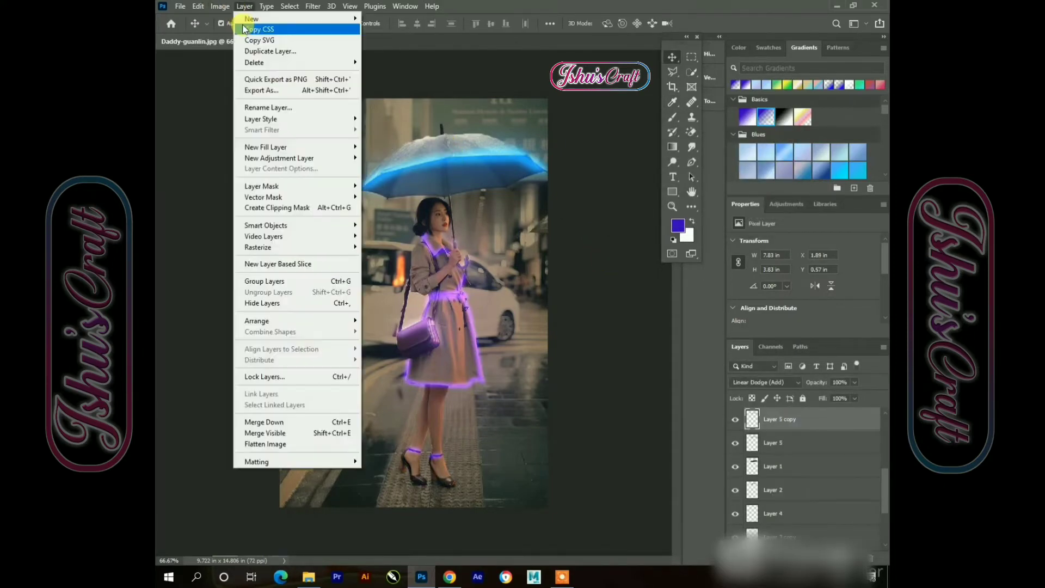
left_click(794, 423)
left_click(462, 141)
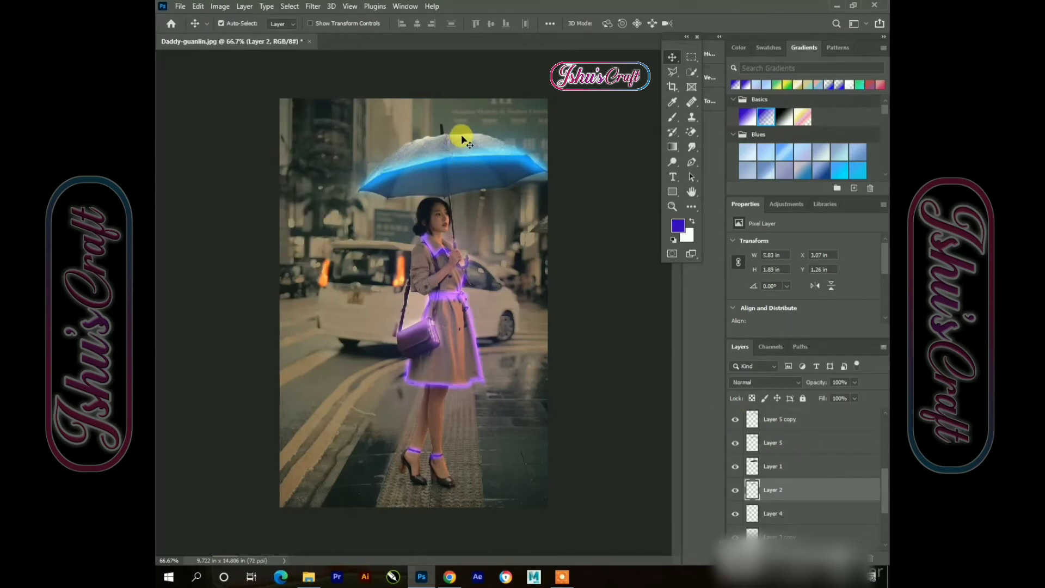
left_click(735, 490)
left_click(735, 490)
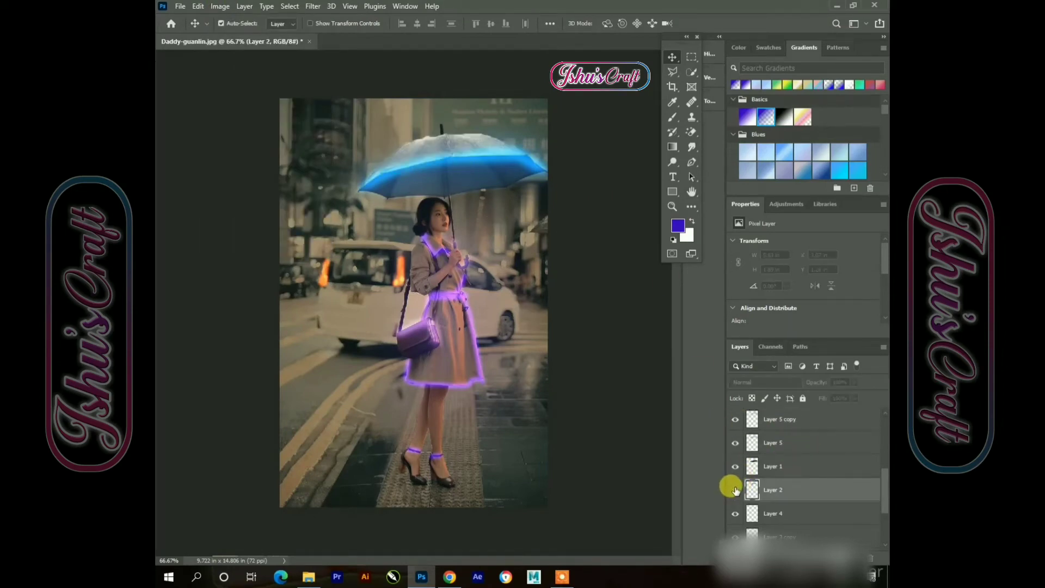
left_click(735, 490)
left_click(735, 490)
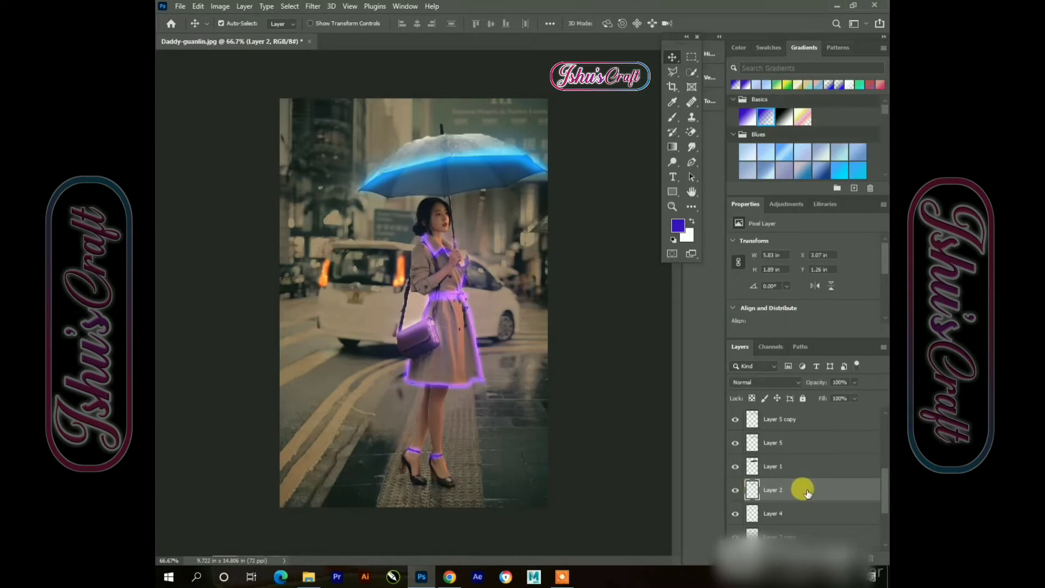
Duplicate the umbrella glow layer and set the copy's Brightness/Contrast brightness to -100
key("ctrl+j")
left_click(229, 4)
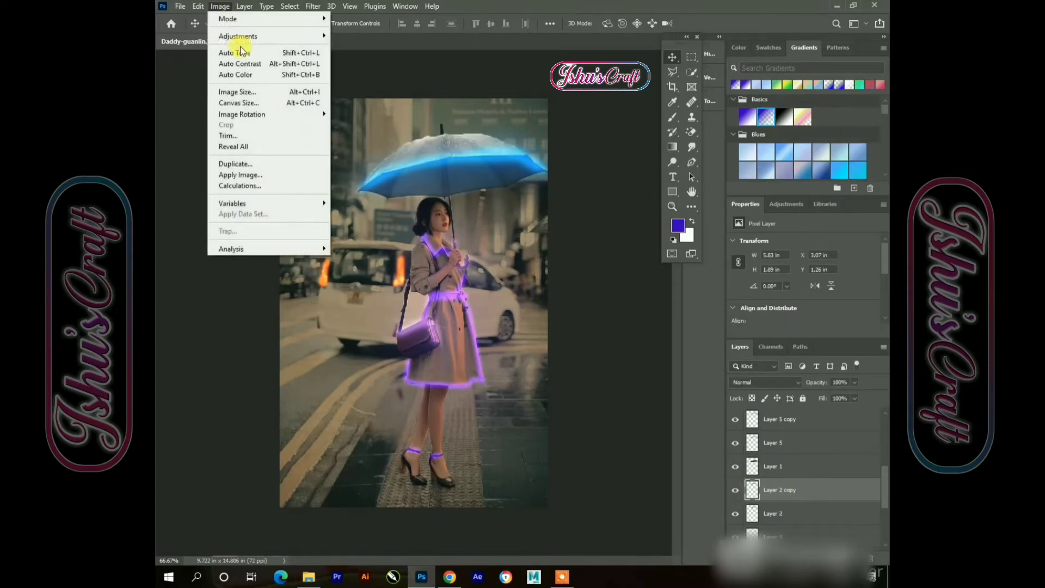
mouse_move(239, 36)
left_click(370, 36)
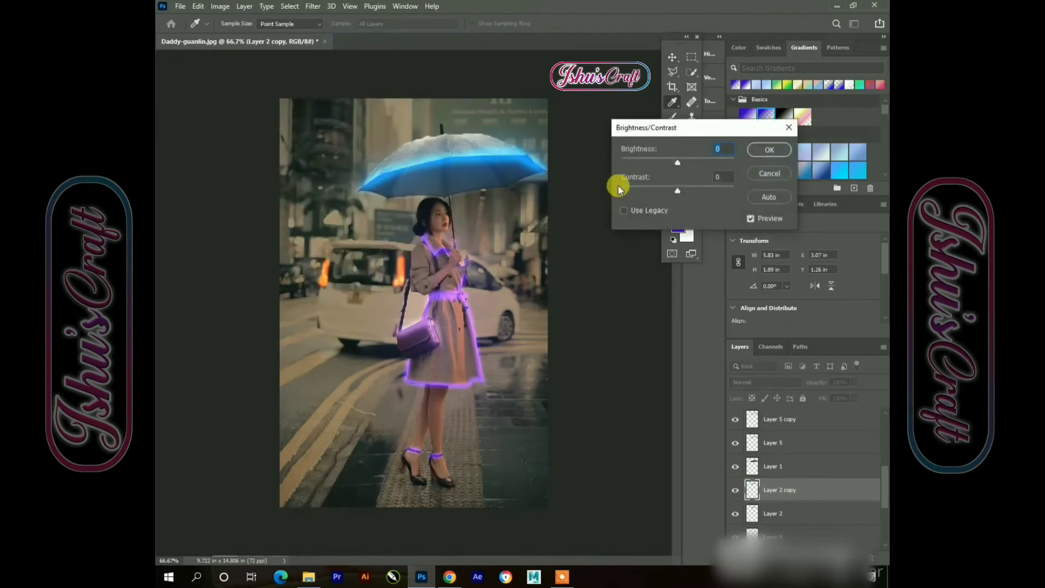
type("-100")
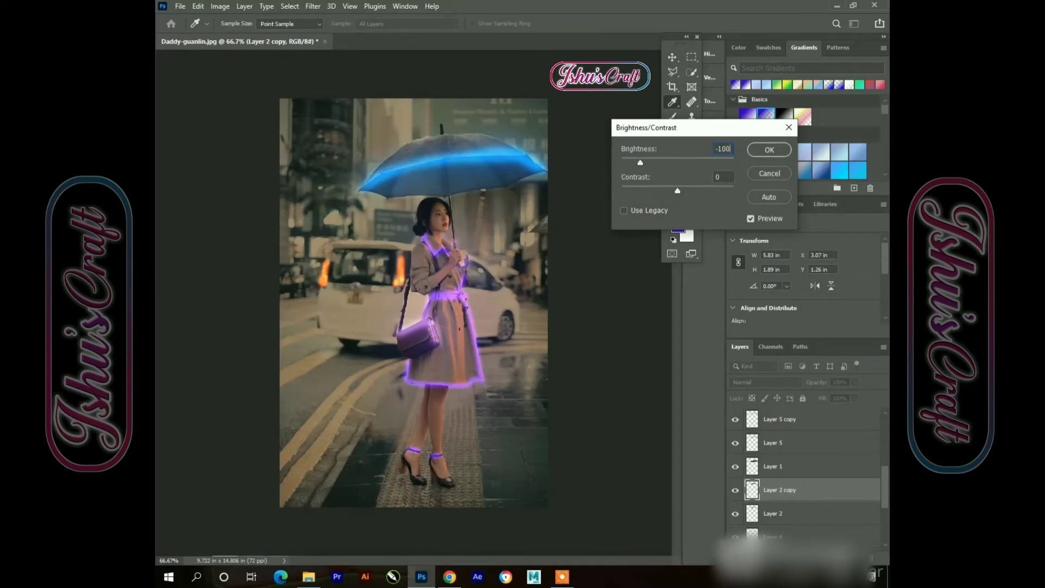
left_click(777, 149)
Add a layer mask to the blurred umbrella glow copy and paint out the glow at the umbrella's left edge with a soft brush
key("v")
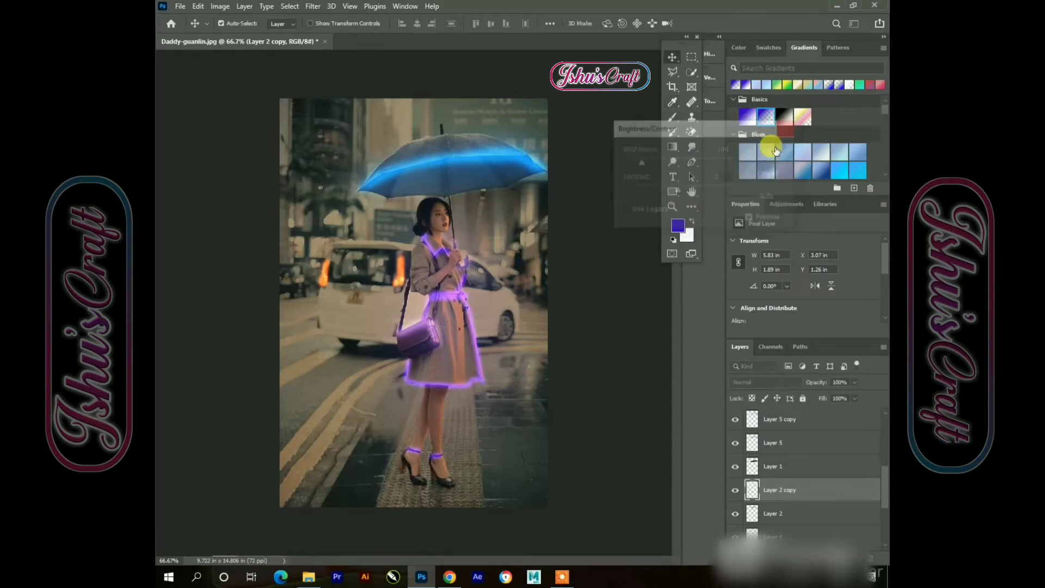
left_click(467, 143)
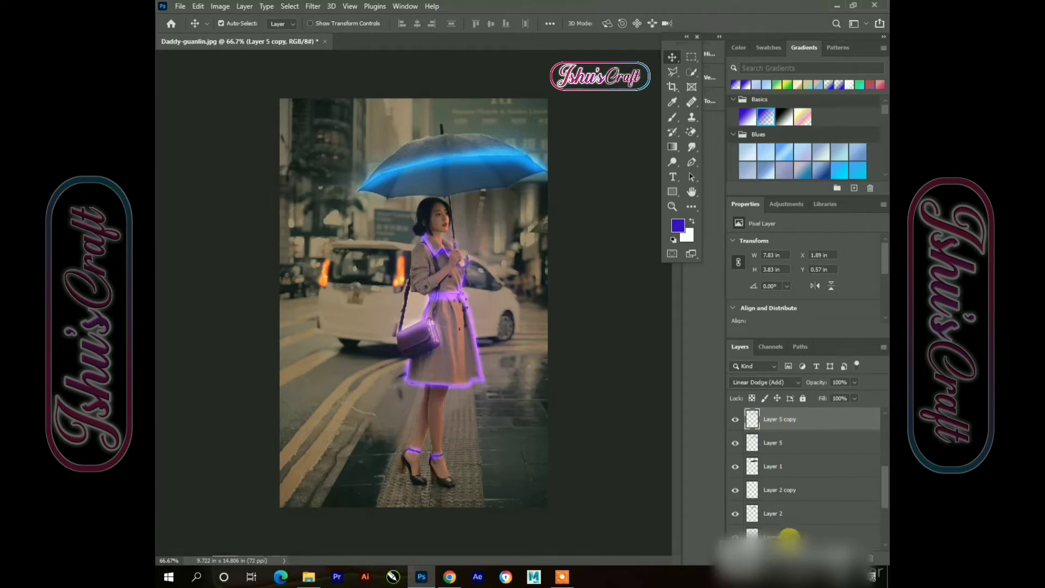
left_click(795, 557)
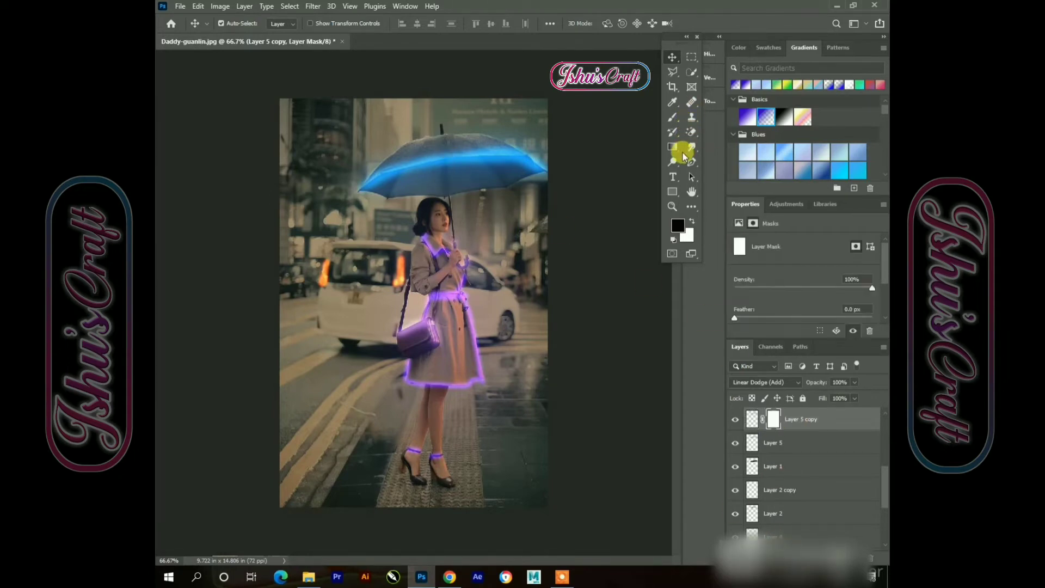
left_click(673, 117)
right_click(384, 169)
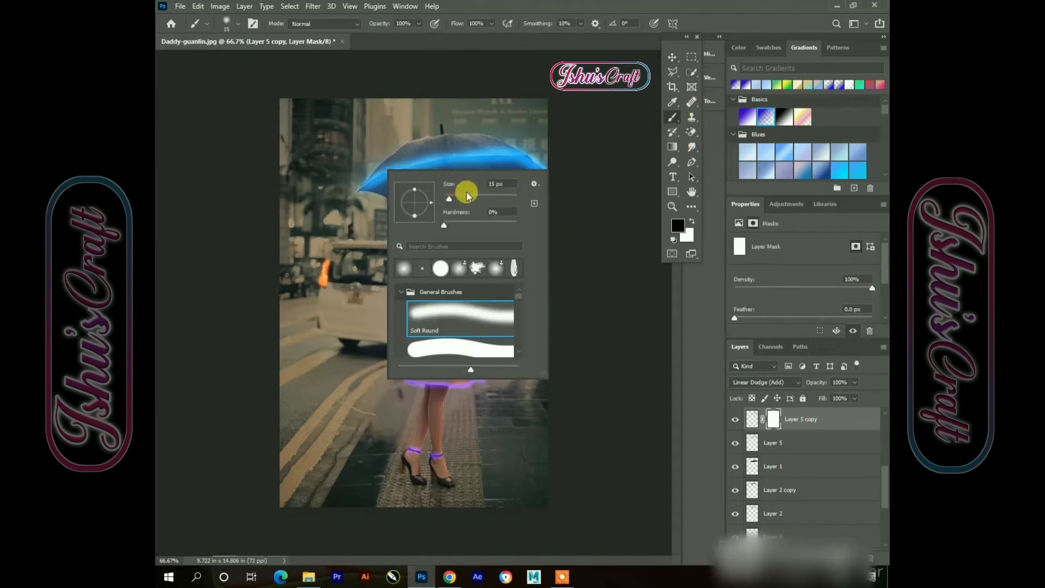
left_click(459, 197)
left_click(369, 166)
mouse_move(402, 159)
left_mouse_down()
mouse_move(519, 154)
mouse_move(466, 149)
mouse_move(375, 172)
mouse_move(410, 158)
mouse_move(522, 152)
mouse_move(360, 172)
mouse_move(519, 164)
mouse_move(345, 171)
left_mouse_up()
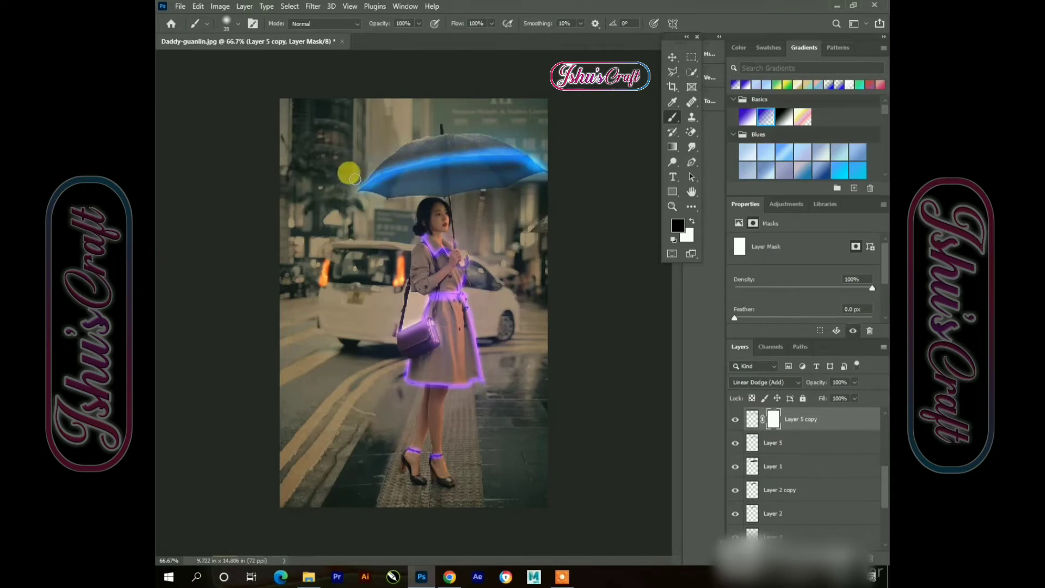
Toggle the visibility of the glow layers one by one to compare their contribution
left_click(673, 58)
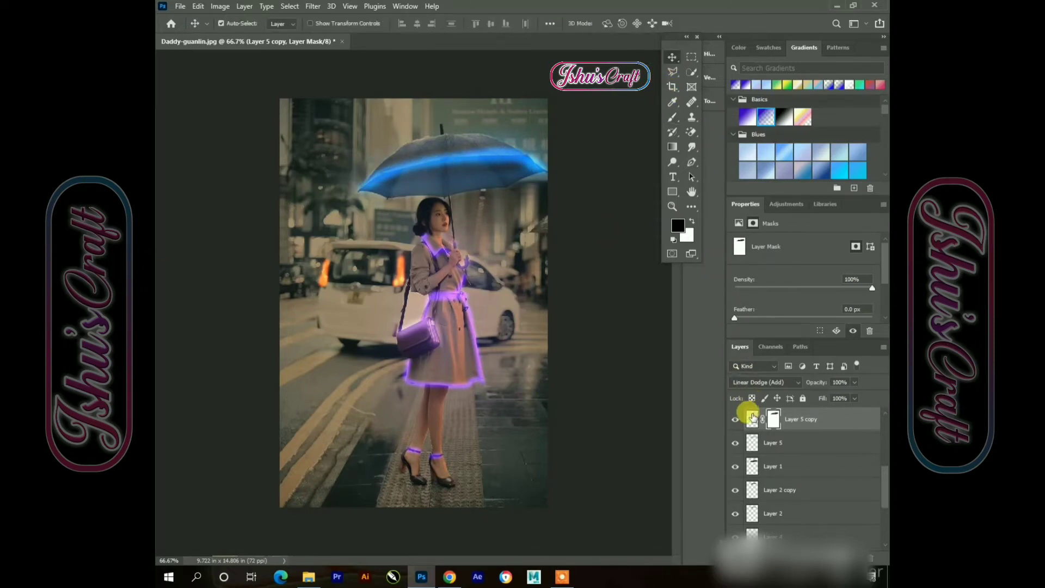
left_click(745, 443)
left_click(736, 444)
left_click(736, 444)
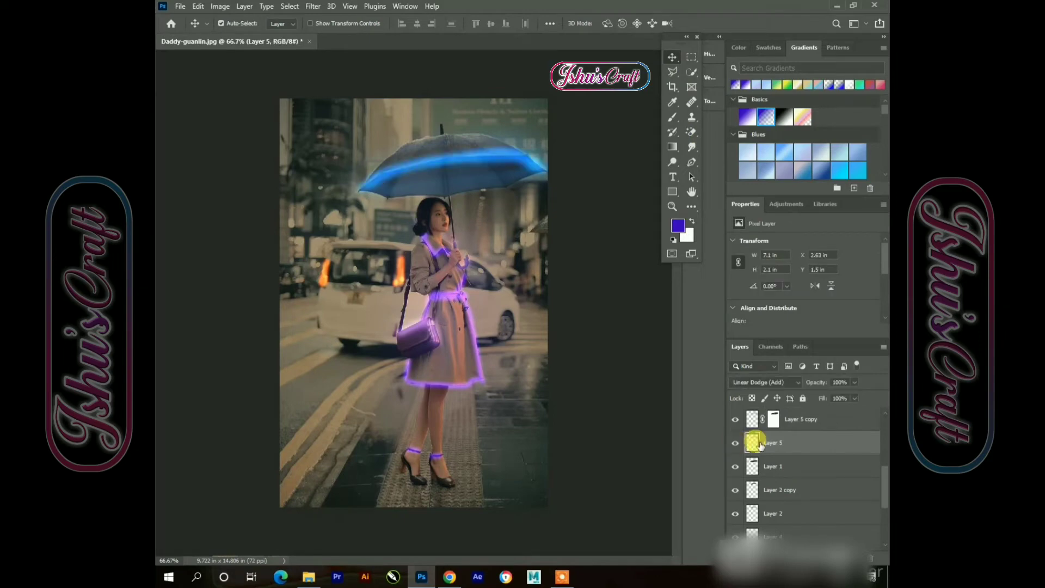
left_click(736, 467)
left_click(736, 467)
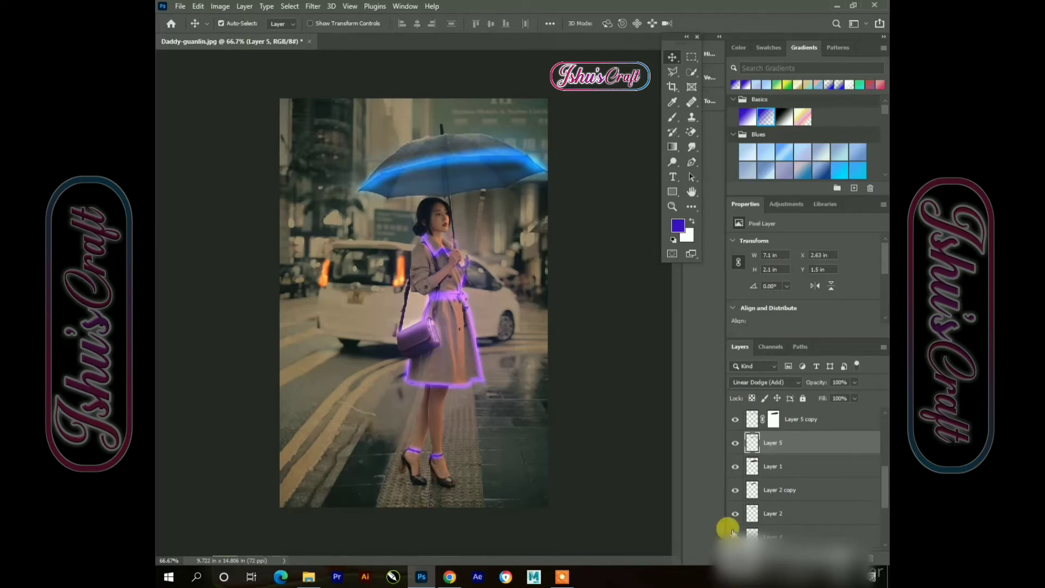
scroll(740, 512, "down", 2)
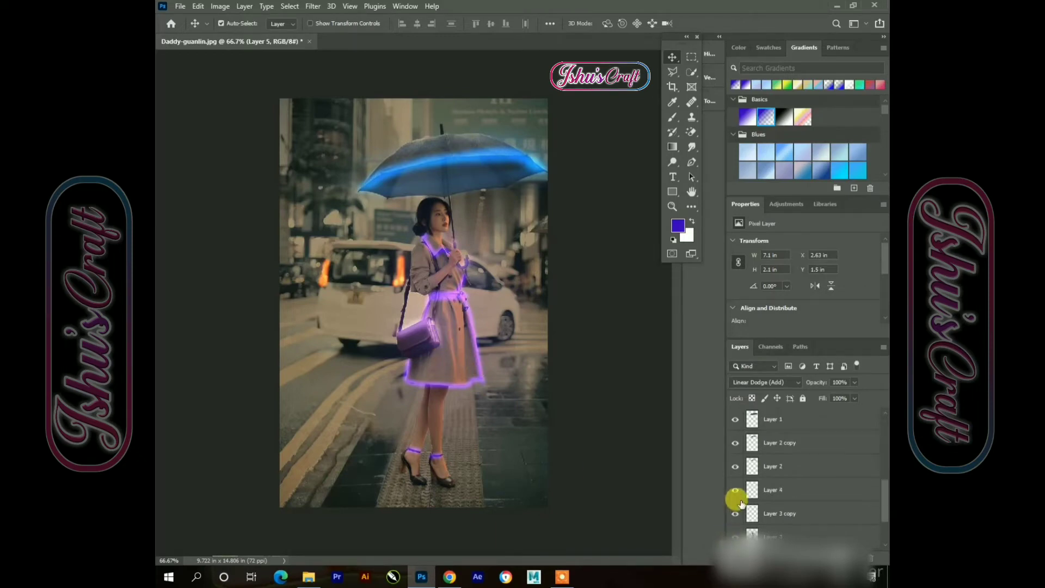
scroll(744, 498, "up", 3)
left_click(759, 492)
left_click(735, 491)
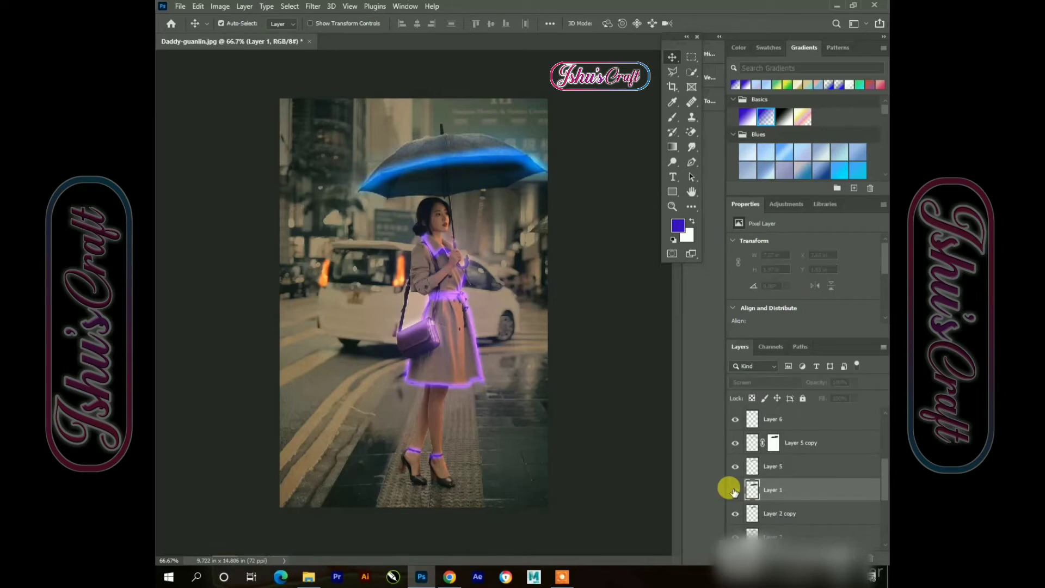
left_click(735, 491)
scroll(829, 493, "down", 3)
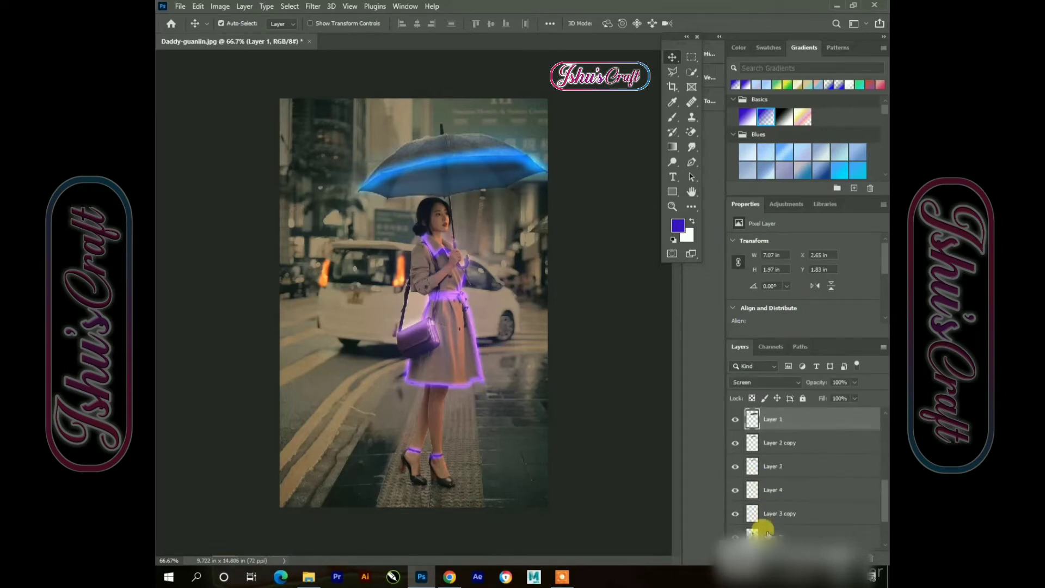
left_click(760, 535)
left_click(735, 514)
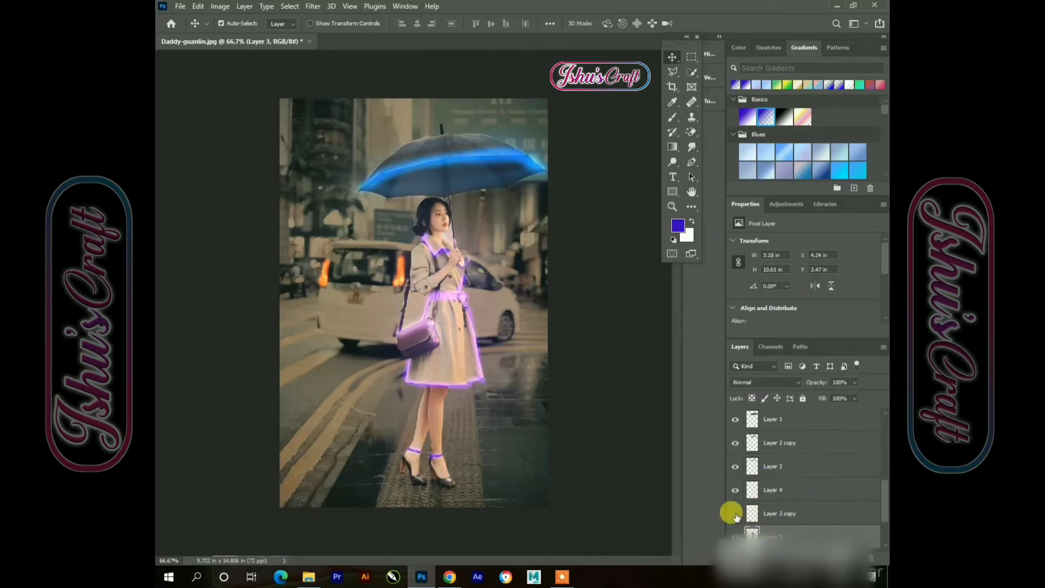
left_click(735, 513)
Add a layer mask to the darkened coat glow copy and paint over the handbag with an 18 px soft brush
left_click(770, 514)
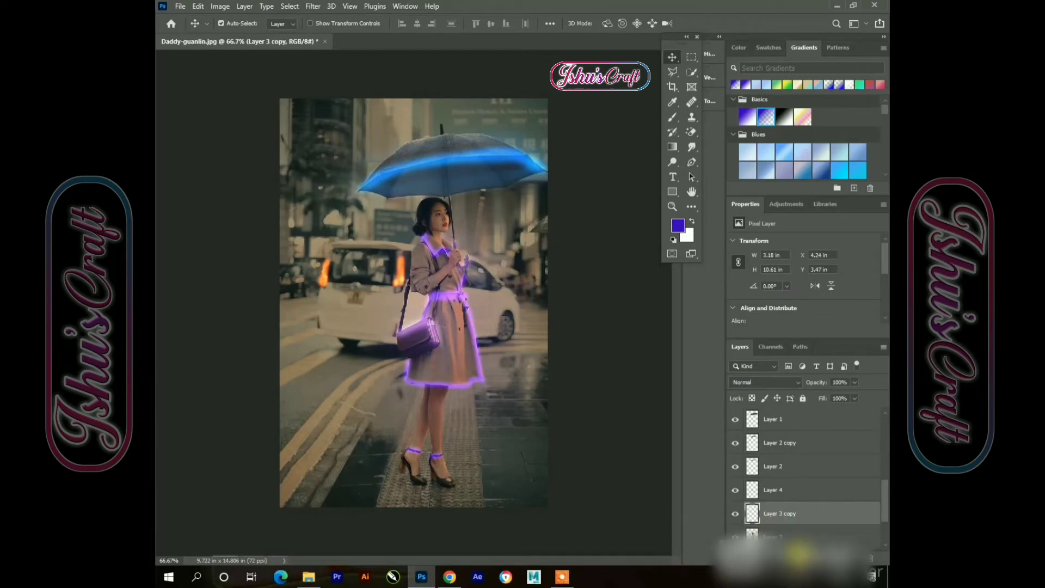
left_click(804, 554)
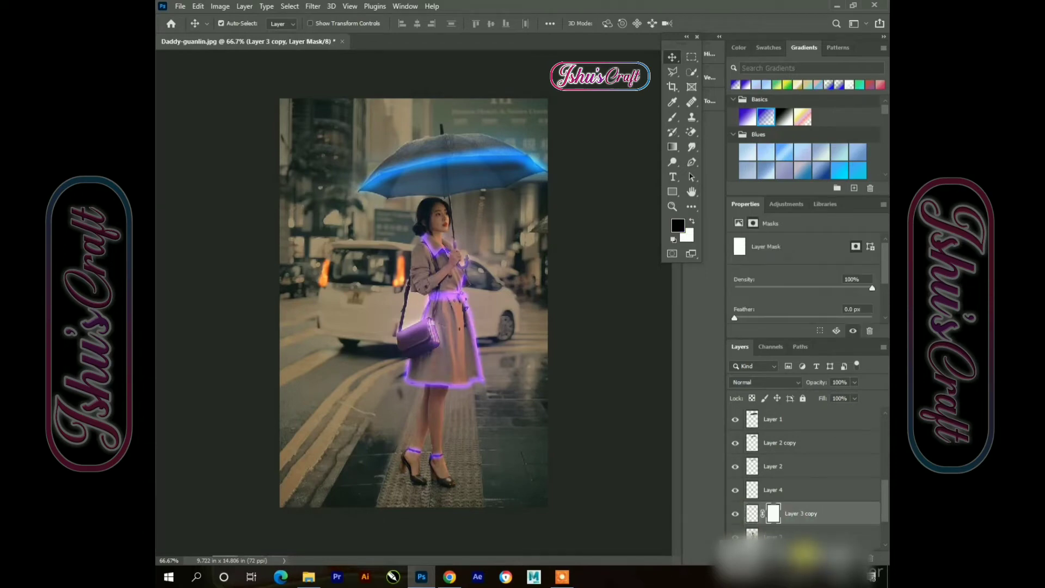
left_click(673, 117)
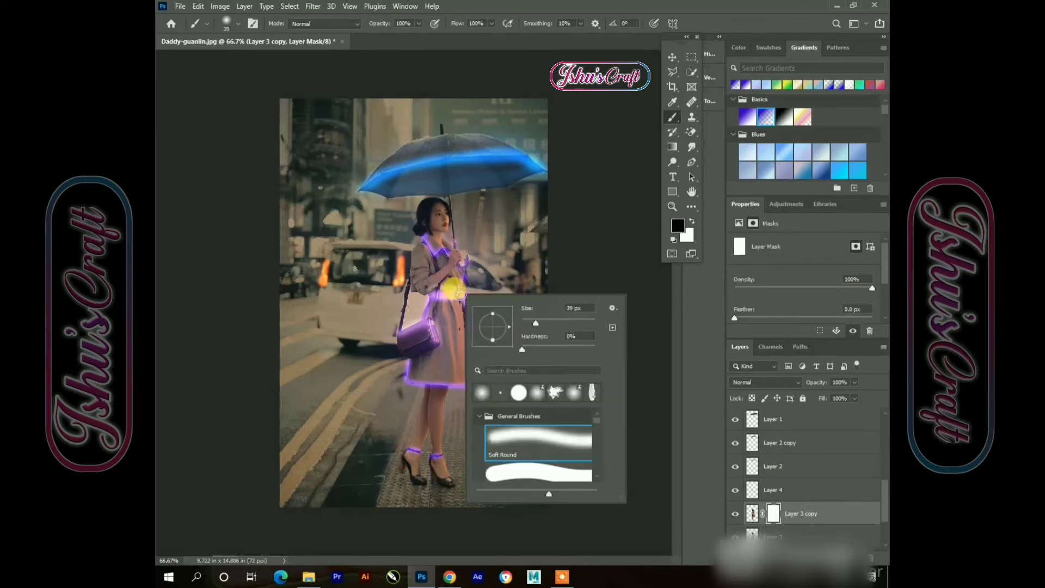
right_click(464, 294)
left_click_drag(529, 323, 528, 324)
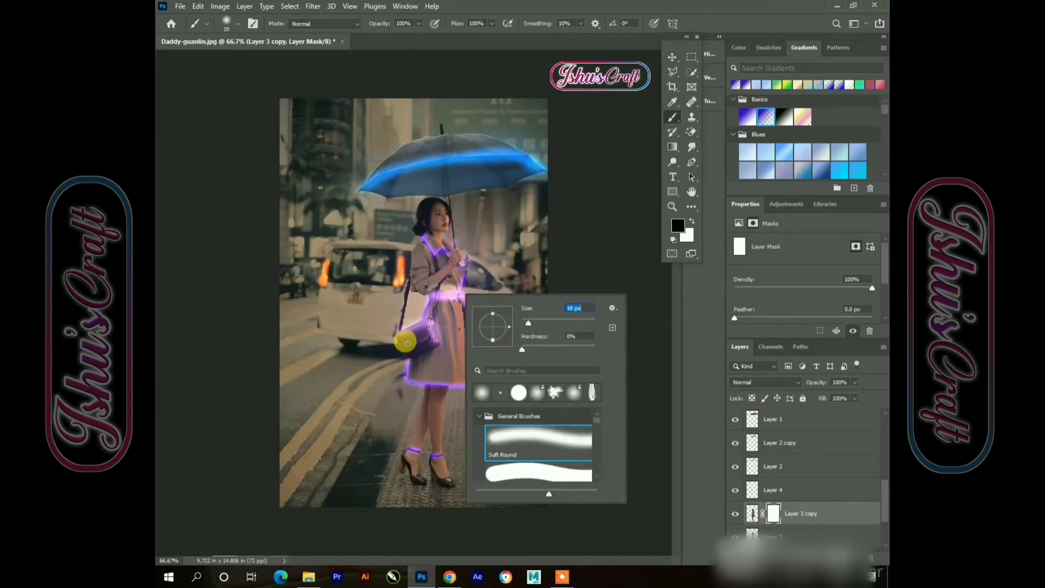
left_click(400, 338)
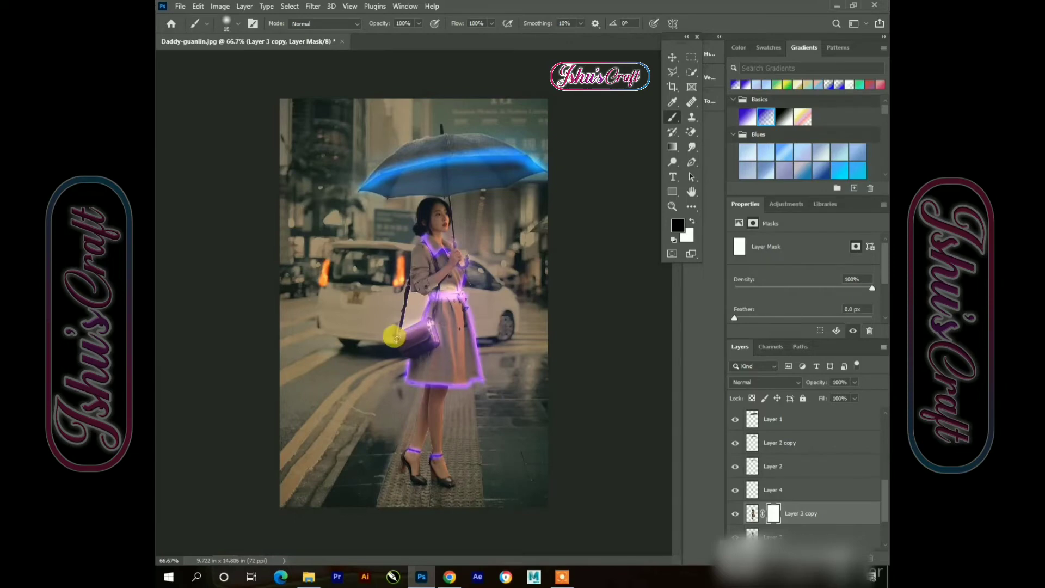
mouse_move(428, 326)
left_mouse_down()
mouse_move(392, 335)
mouse_move(414, 332)
left_mouse_up()
Continue painting the coat glow copy's mask over the handbag with the soft brush
right_click(447, 345)
left_click_drag(472, 369, 477, 368)
left_click(406, 328)
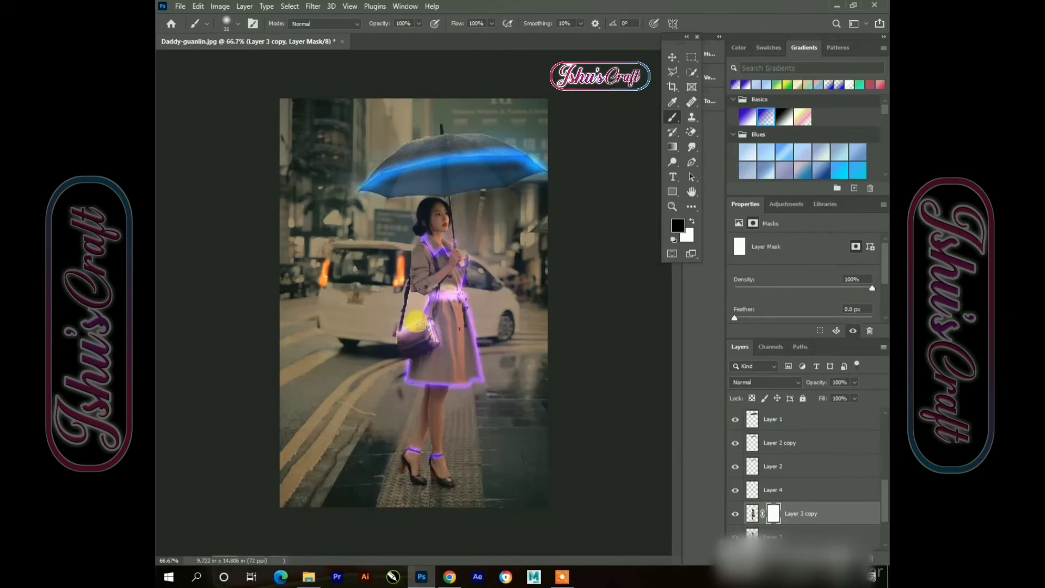
mouse_move(421, 327)
left_mouse_down()
mouse_move(409, 382)
mouse_move(458, 381)
left_mouse_up()
Set the soft brush to 15 px and paint out the coat glow along the coat's front edge and collar
right_click(492, 382)
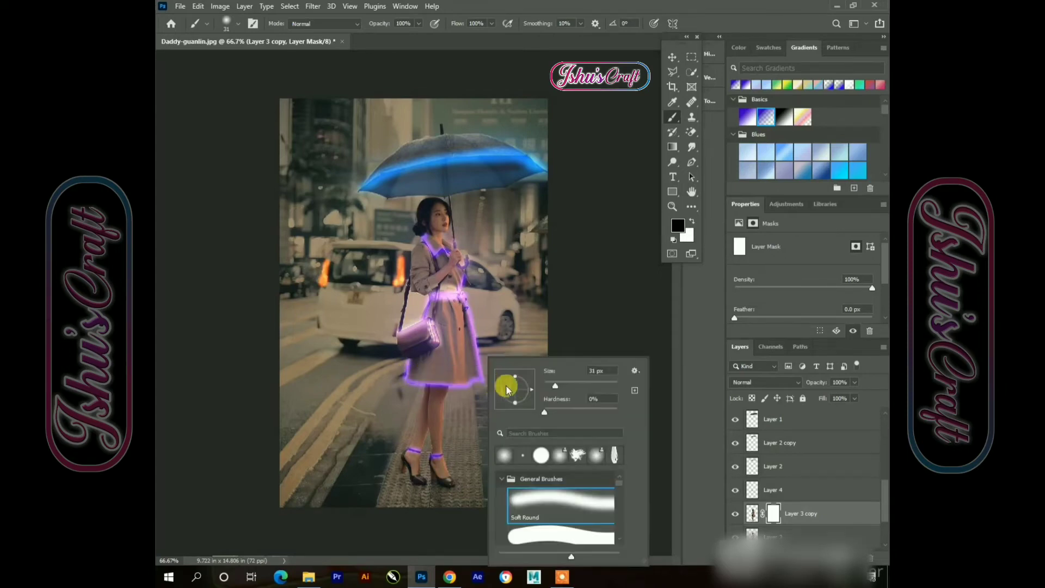
mouse_move(551, 387)
left_mouse_down()
mouse_move(427, 394)
mouse_move(406, 378)
mouse_move(551, 388)
left_mouse_up()
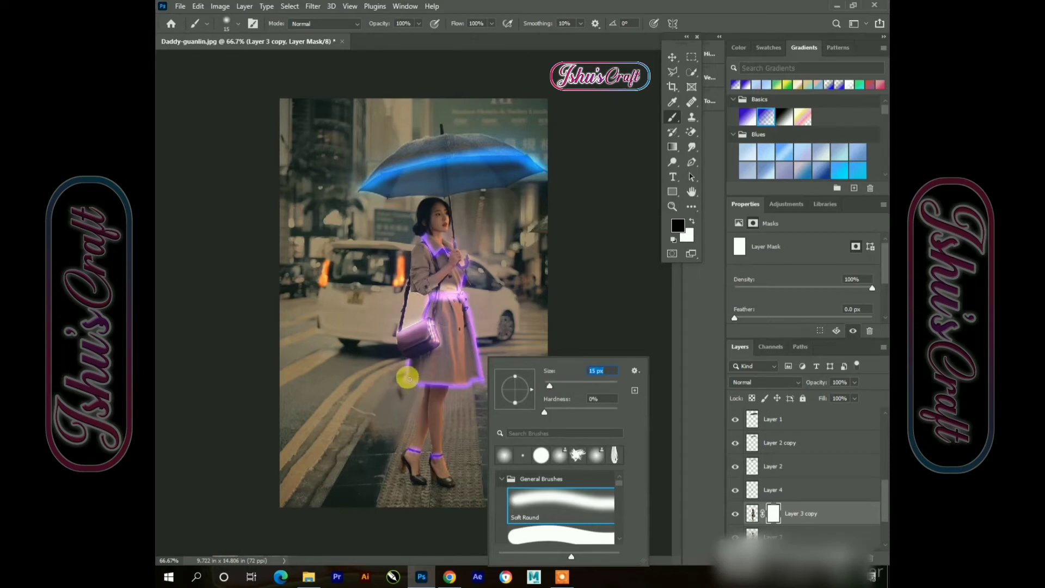
mouse_move(408, 379)
left_mouse_down()
mouse_move(480, 376)
mouse_move(405, 378)
mouse_move(464, 374)
mouse_move(474, 299)
mouse_move(430, 297)
mouse_move(463, 299)
mouse_move(484, 379)
mouse_move(427, 239)
mouse_move(458, 246)
left_mouse_up()
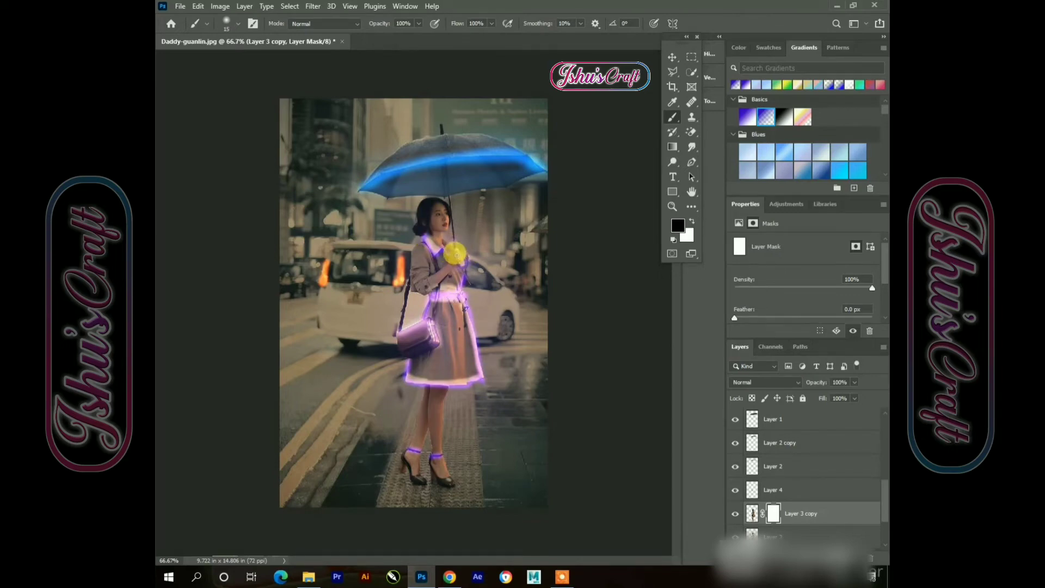
left_click_drag(463, 268, 460, 284)
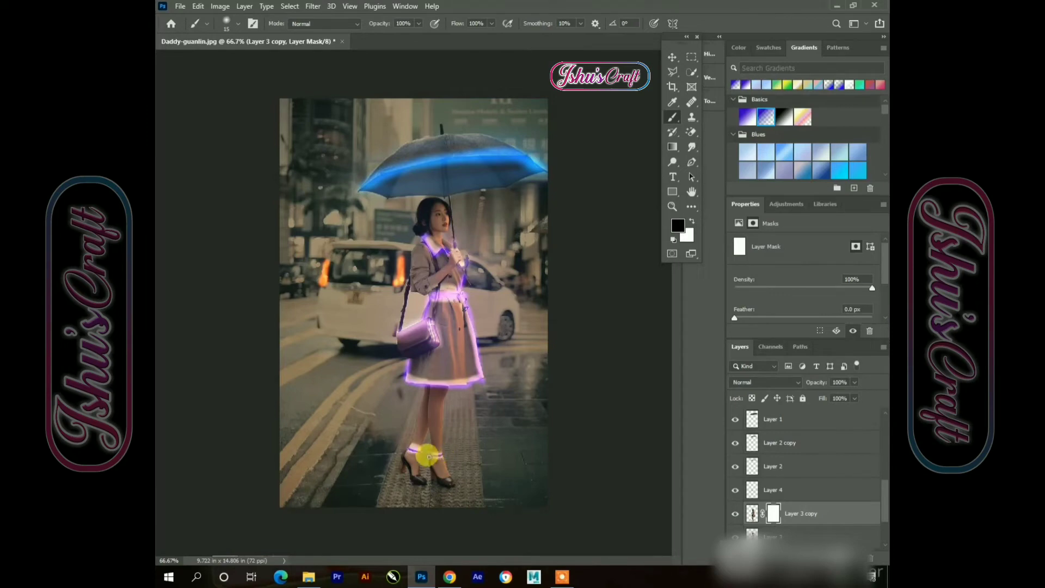
Darken the coat glow copy layer's pixels with Brightness/Contrast, brightness -80
left_click(673, 57)
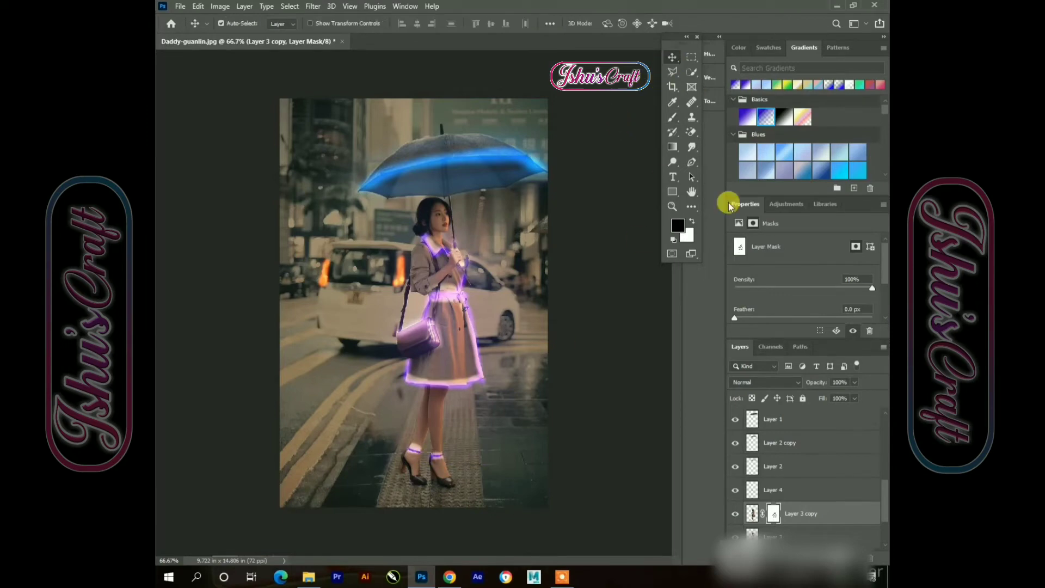
left_click(751, 533)
left_click(220, 6)
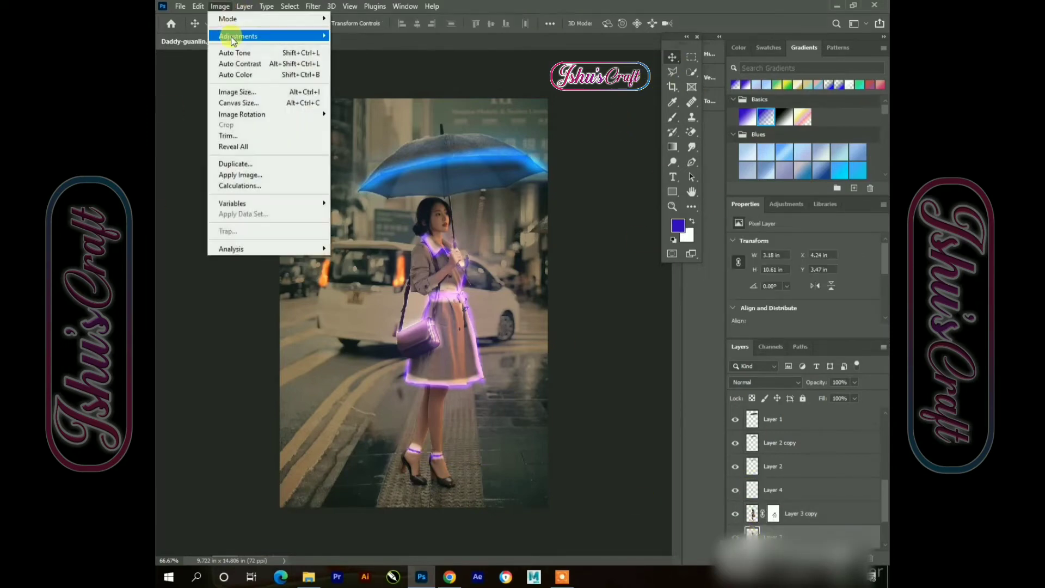
mouse_move(231, 36)
left_click(356, 35)
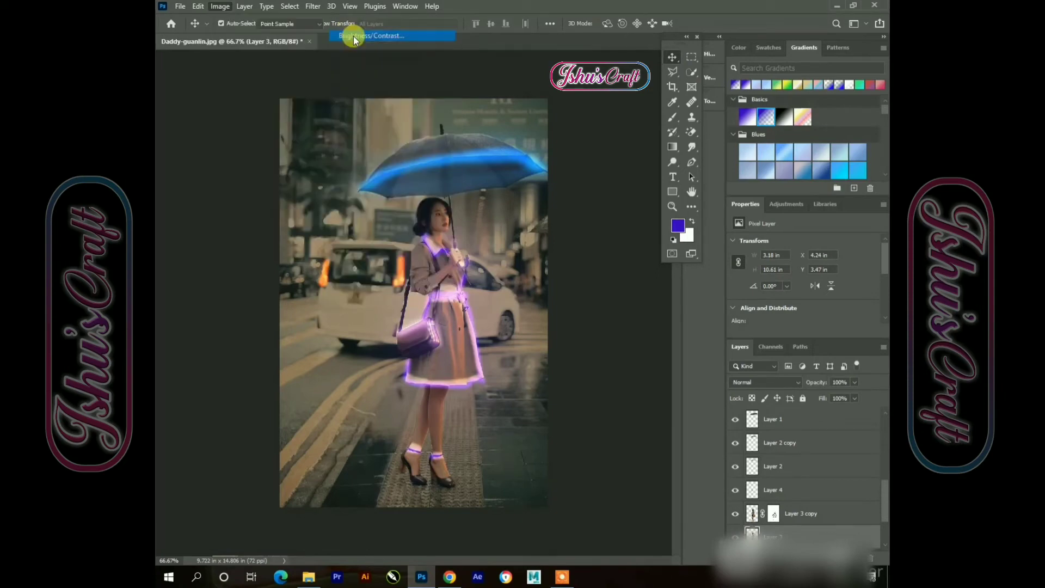
left_click_drag(668, 161, 649, 164)
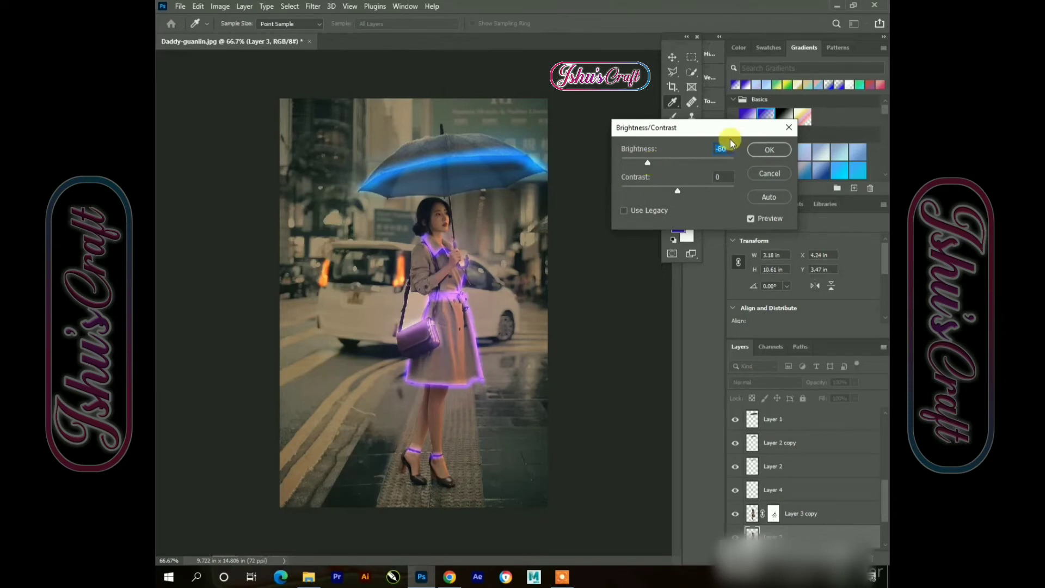
left_click(765, 150)
Add a new empty layer at the top of the layer stack above Layer 8 copy 2
left_click(588, 263)
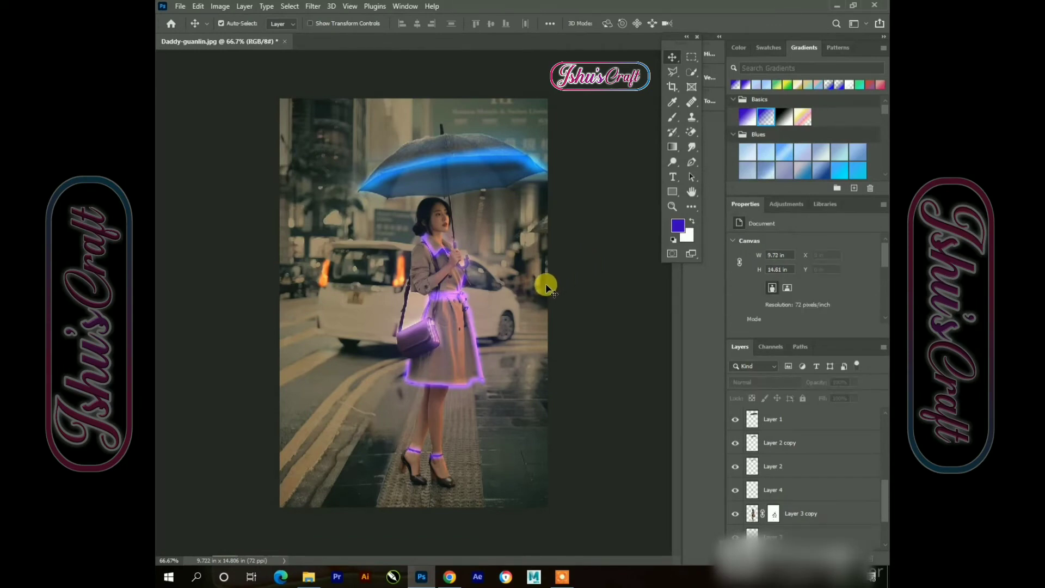
scroll(751, 436, "up", 5)
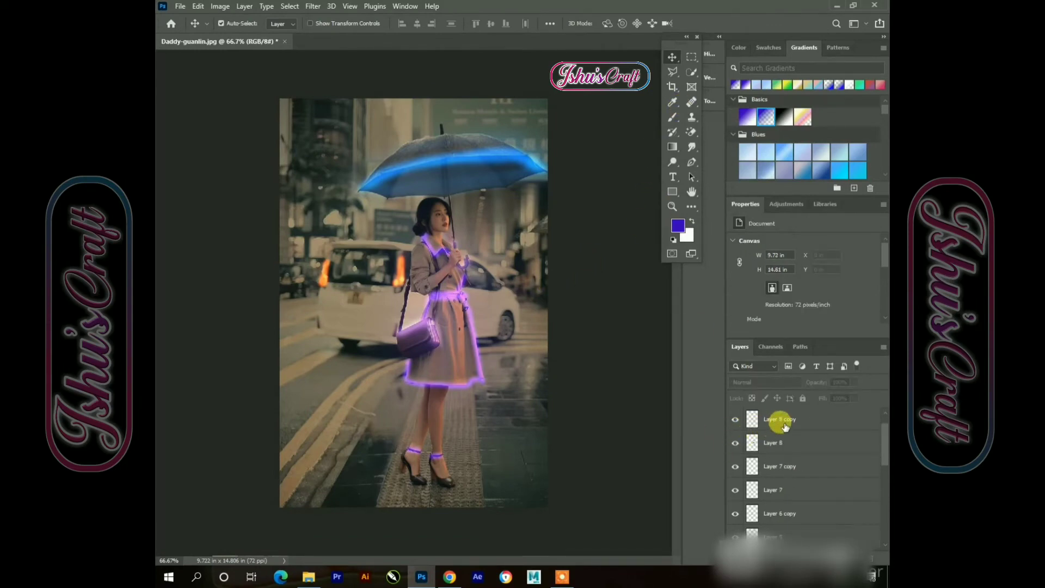
left_click(808, 441)
left_click(800, 418)
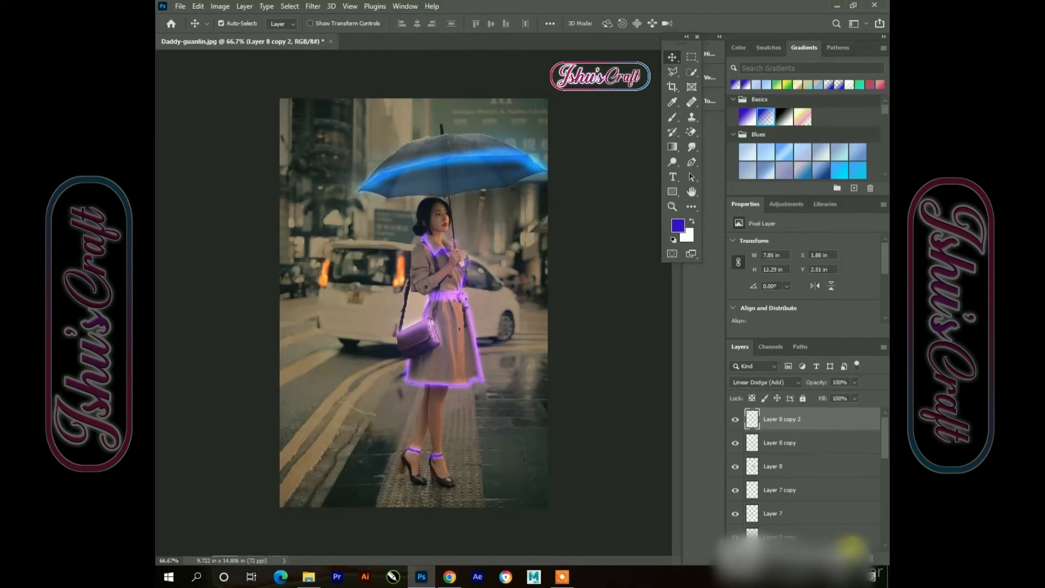
left_click(855, 558)
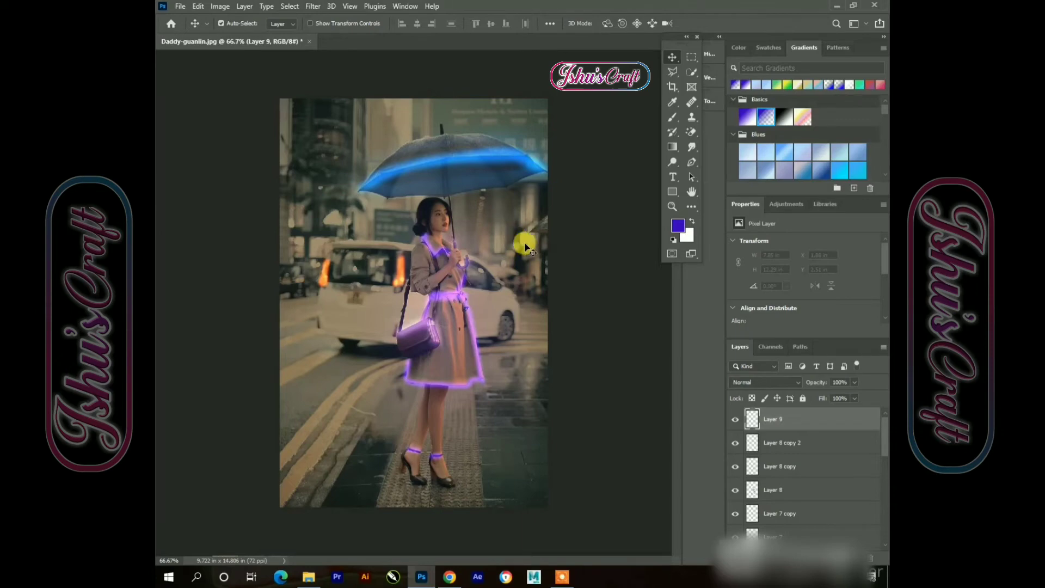
Apply a Color Lookup adjustment with the Soft_Warming.look 3DLUT file to the coat glow copy layer
scroll(761, 434, "down", 5)
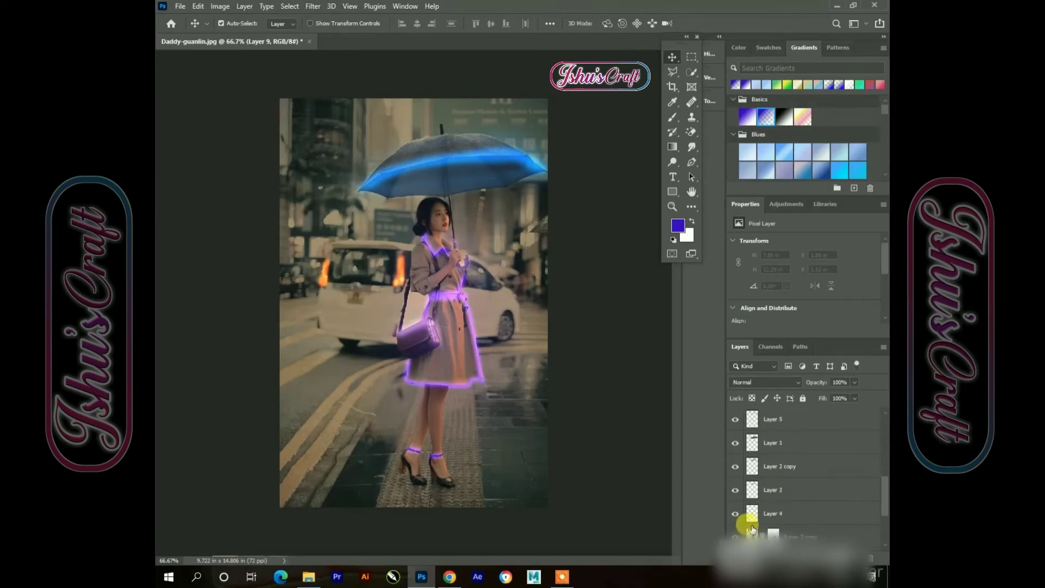
left_click(751, 531)
left_click(750, 514)
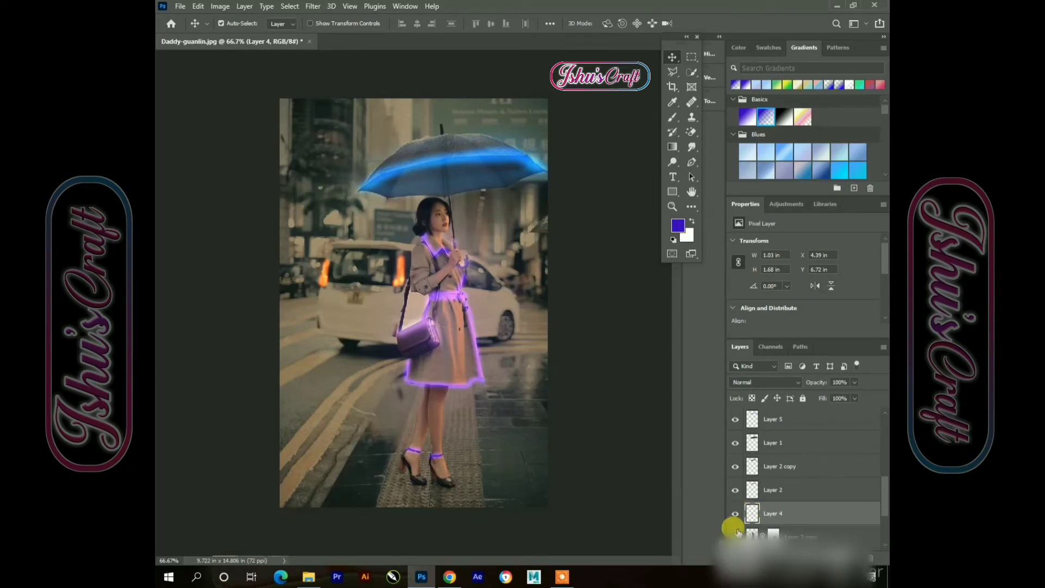
scroll(762, 482, "down", 3)
left_click(746, 472)
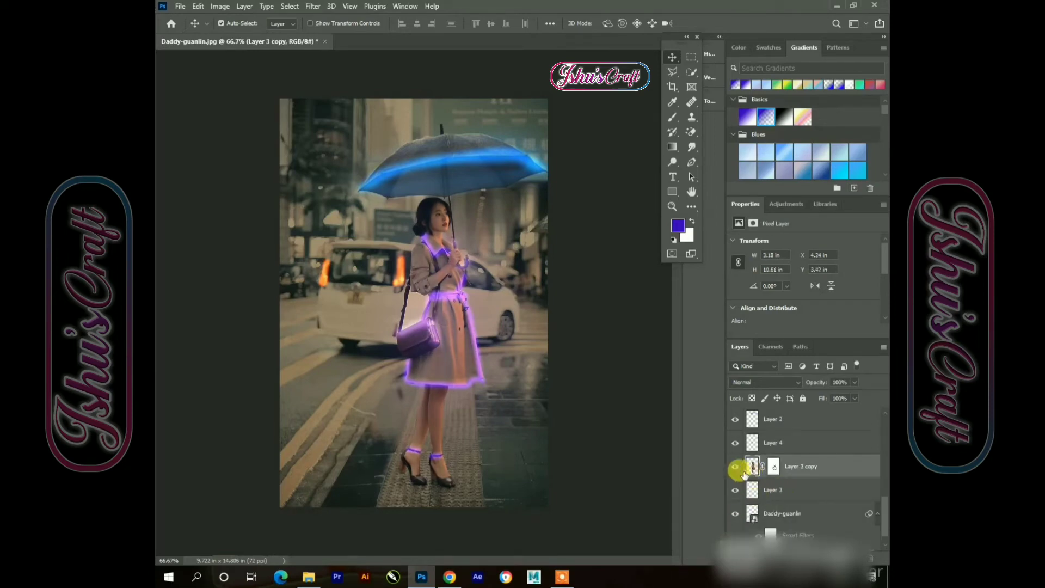
left_click(220, 6)
mouse_move(234, 36)
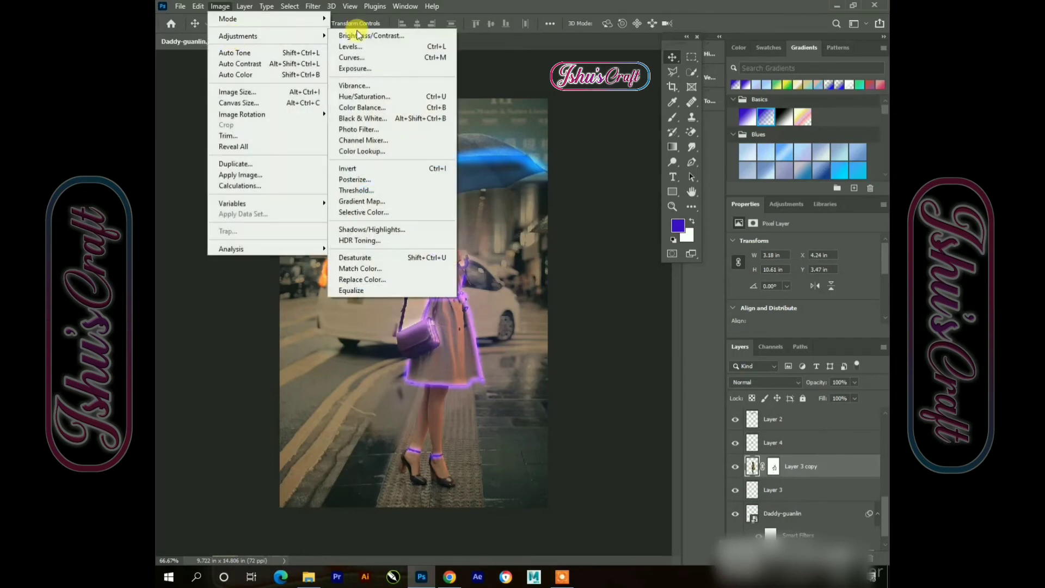
left_click(381, 157)
left_click(678, 94)
left_click(662, 170)
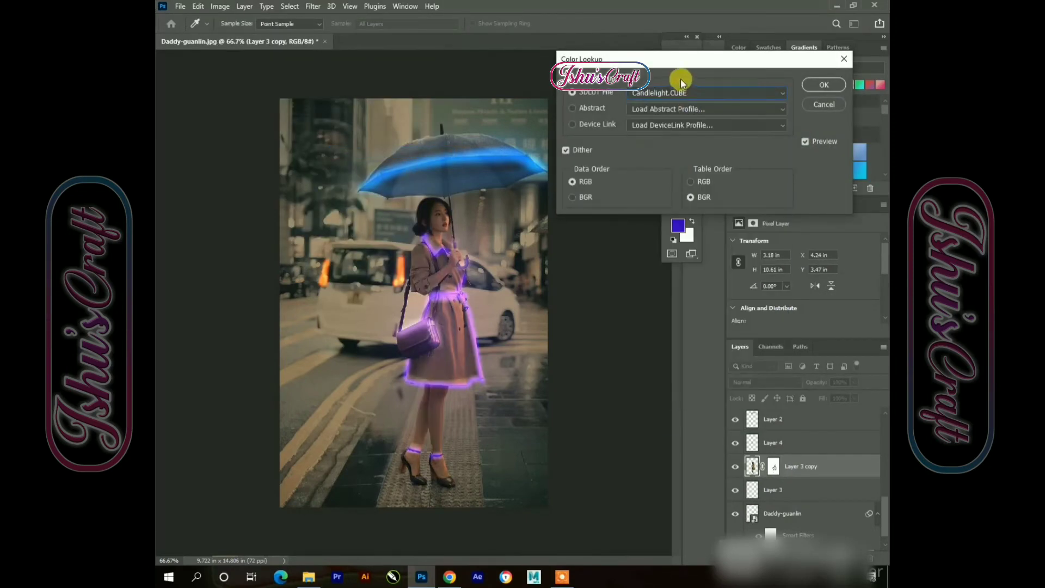
left_click(676, 92)
left_click(662, 136)
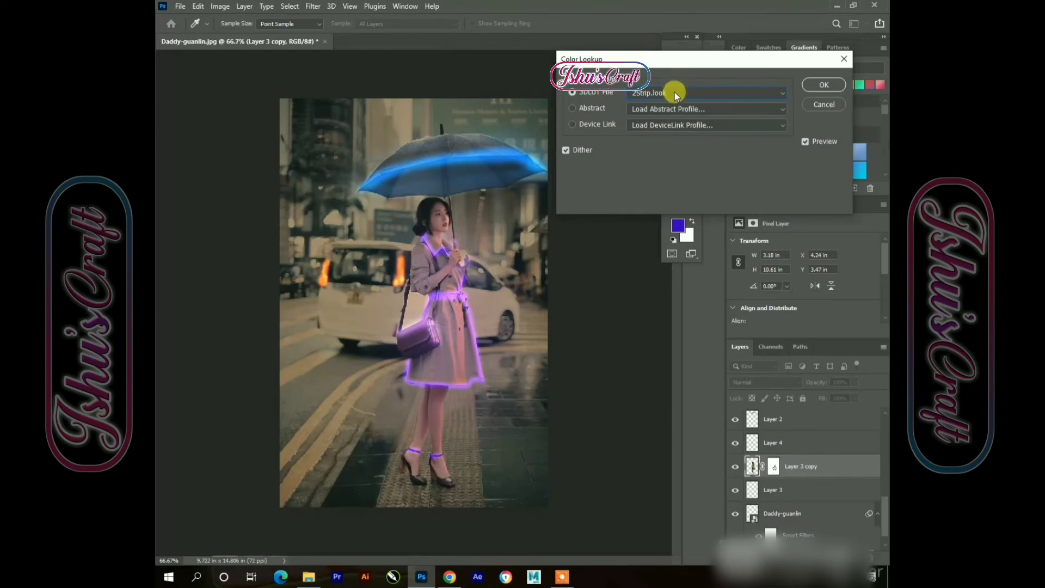
left_click(675, 93)
left_click(666, 155)
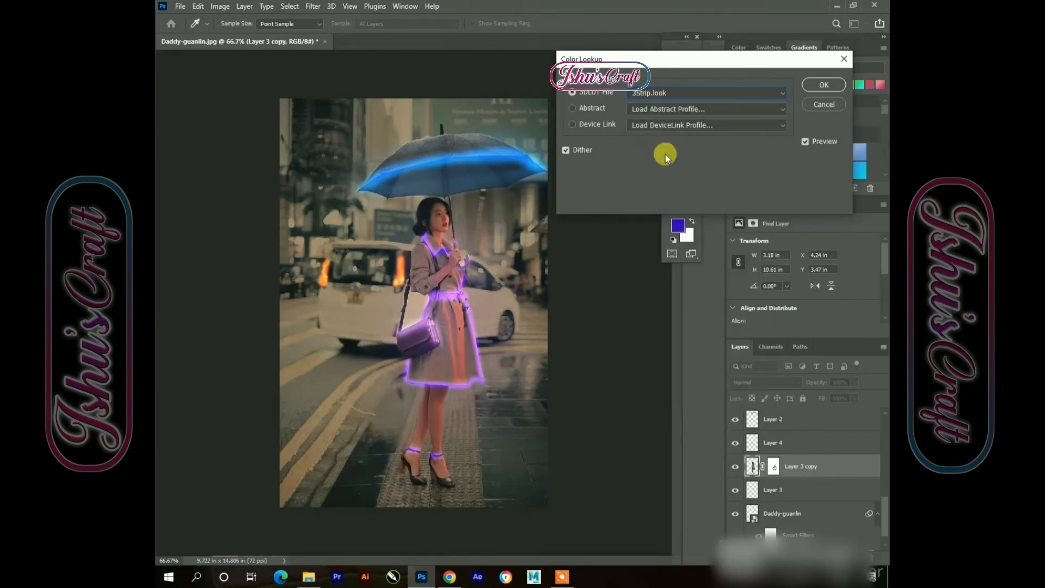
left_click(678, 91)
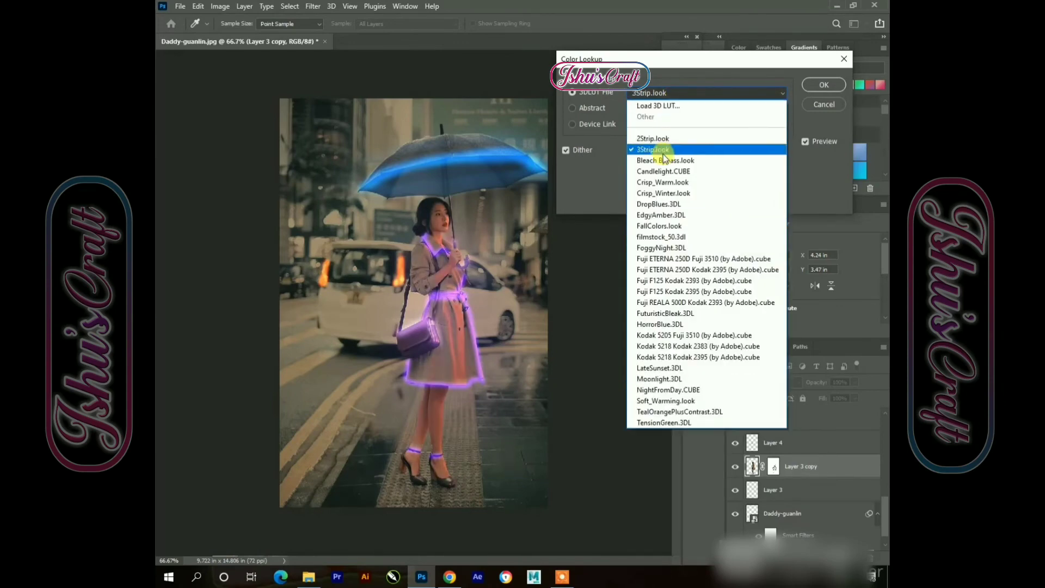
left_click(658, 163)
left_click(663, 96)
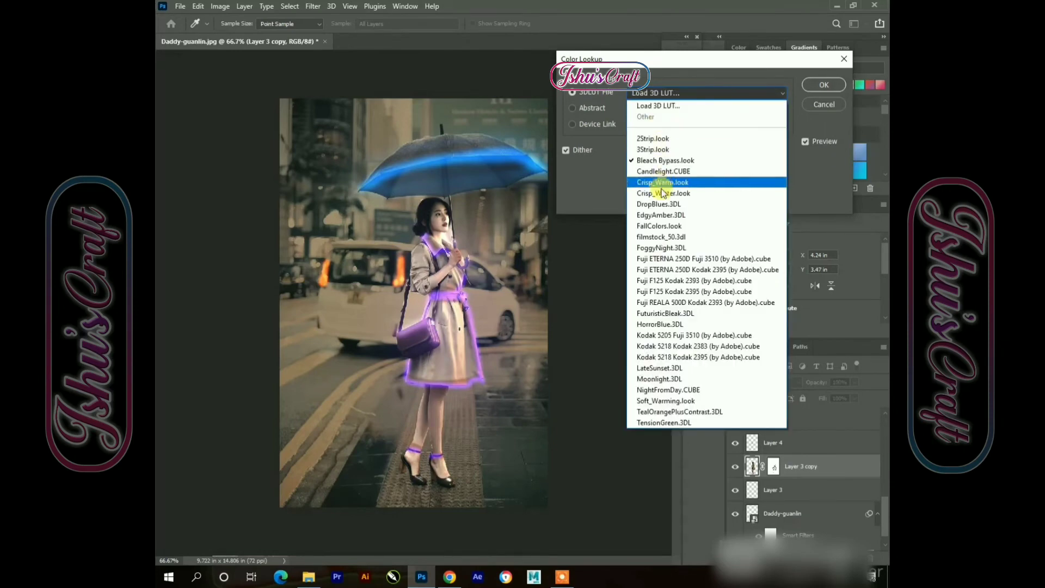
left_click(660, 204)
left_click(669, 91)
left_click(690, 236)
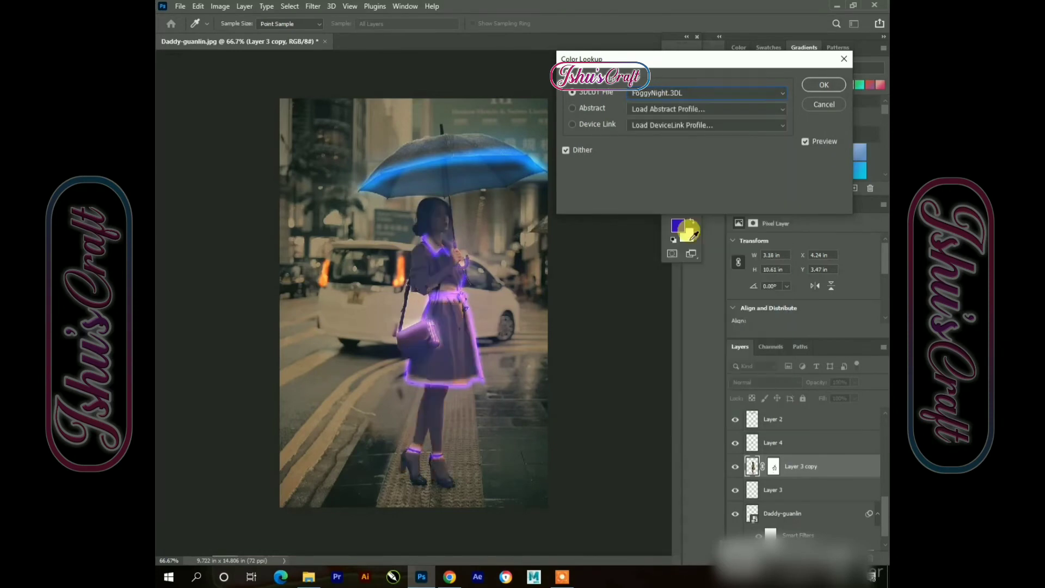
left_click(678, 100)
left_click(688, 256)
left_click(671, 91)
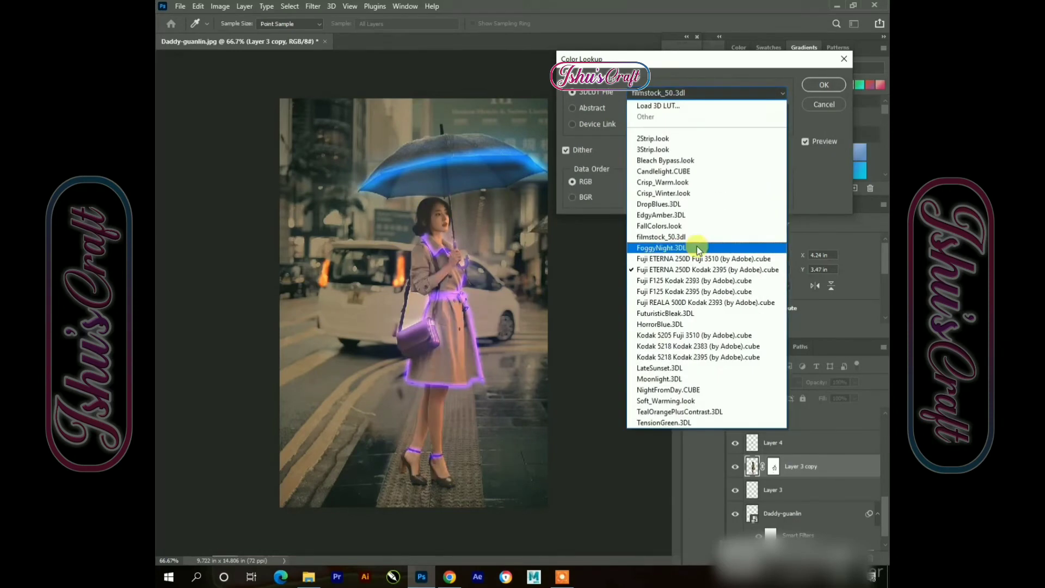
left_click(687, 275)
left_click(685, 94)
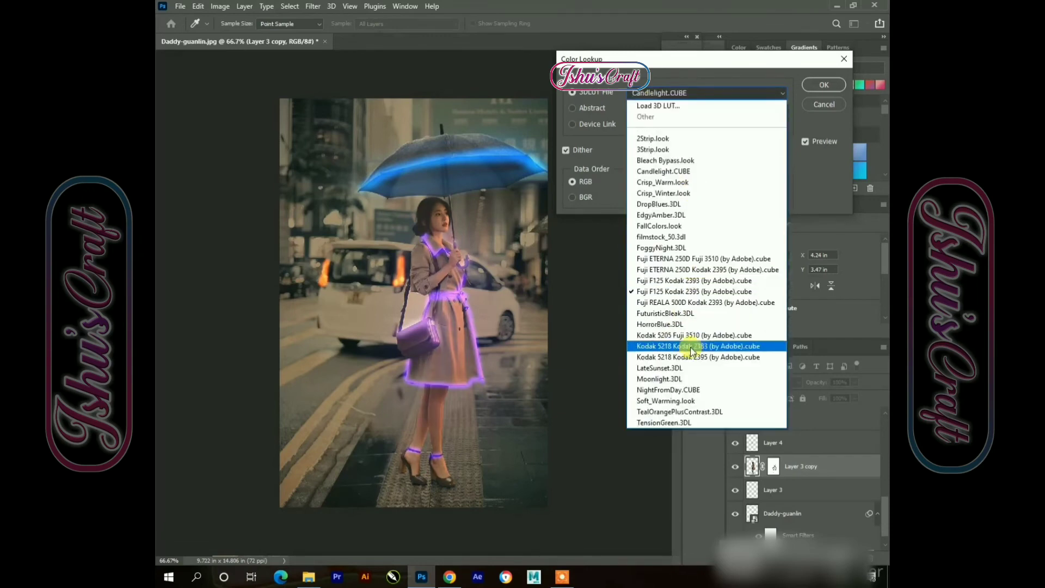
left_click(687, 352)
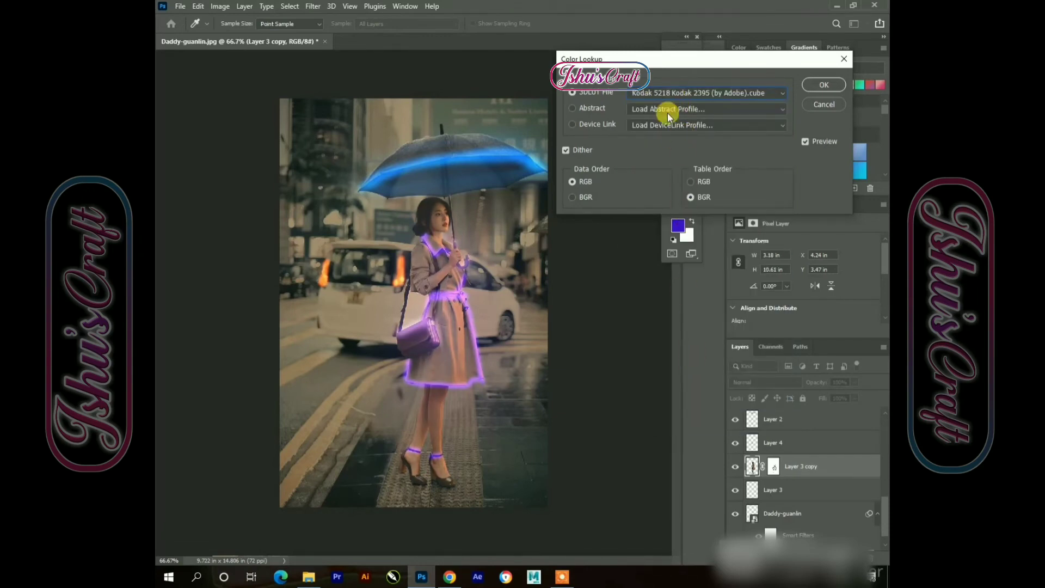
left_click(667, 96)
left_click(659, 306)
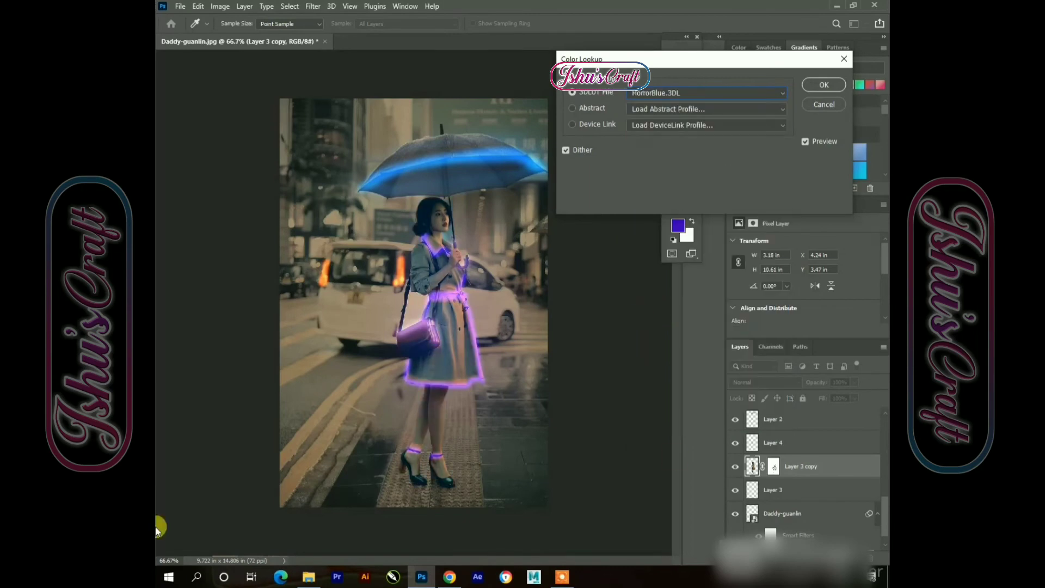
left_click(706, 90)
left_click(678, 159)
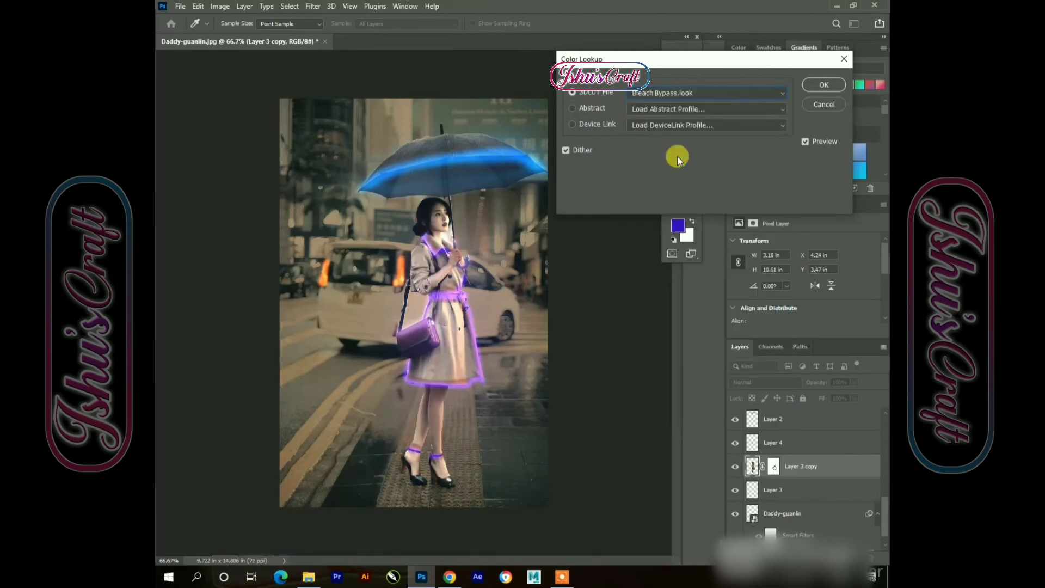
left_click(665, 94)
left_click(695, 402)
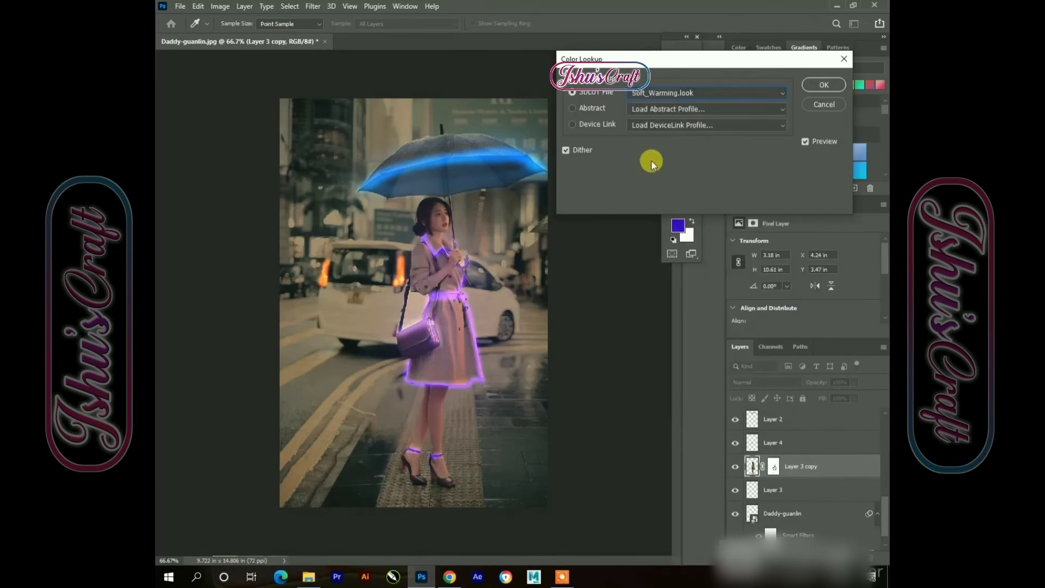
left_click(818, 79)
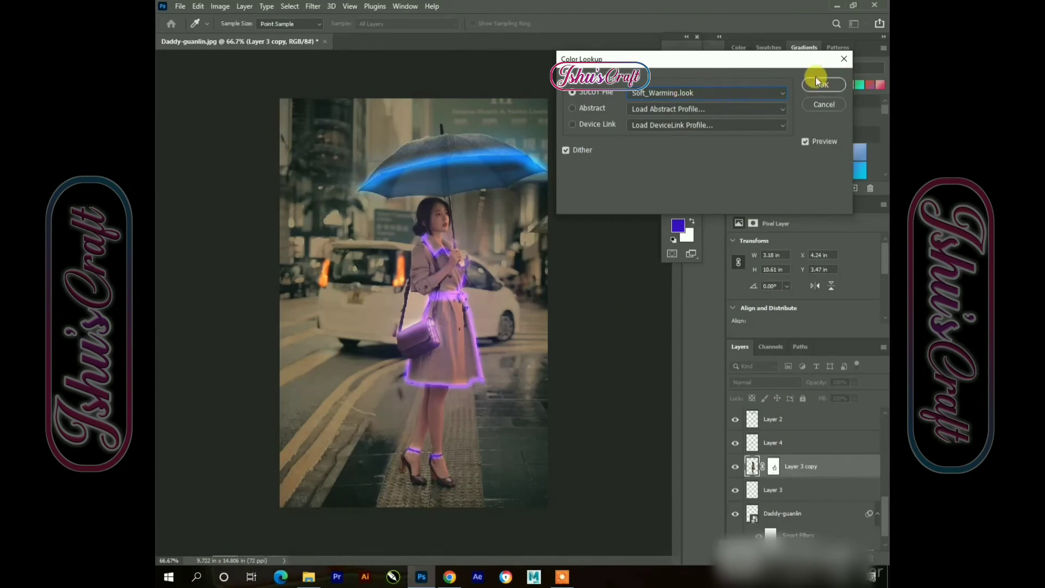
left_click(293, 164)
left_click(220, 6)
mouse_move(245, 35)
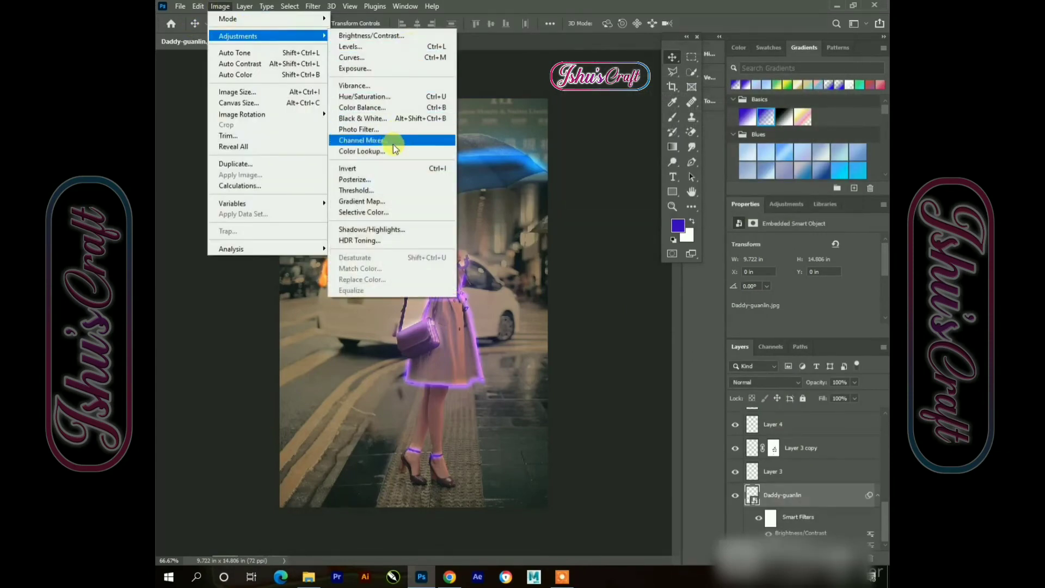
left_click(403, 151)
left_click(685, 107)
left_click(675, 182)
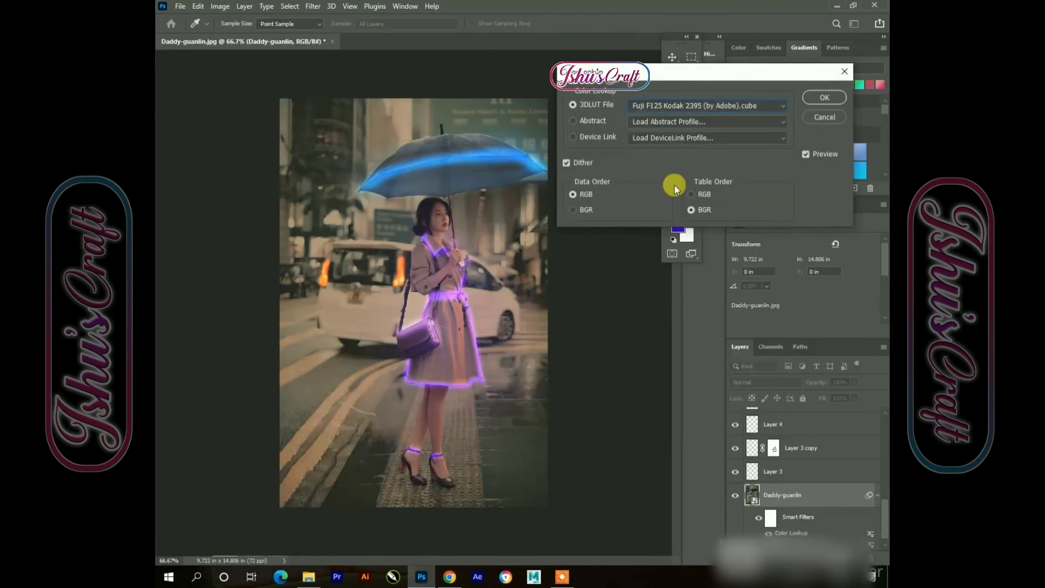
left_click(670, 107)
left_click(695, 367)
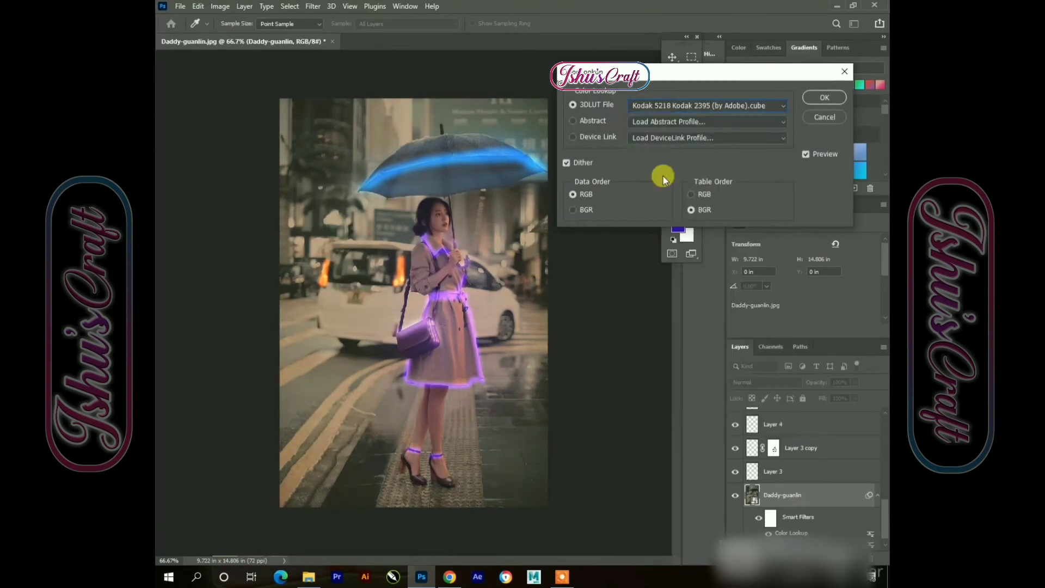
left_click(678, 103)
left_click(661, 201)
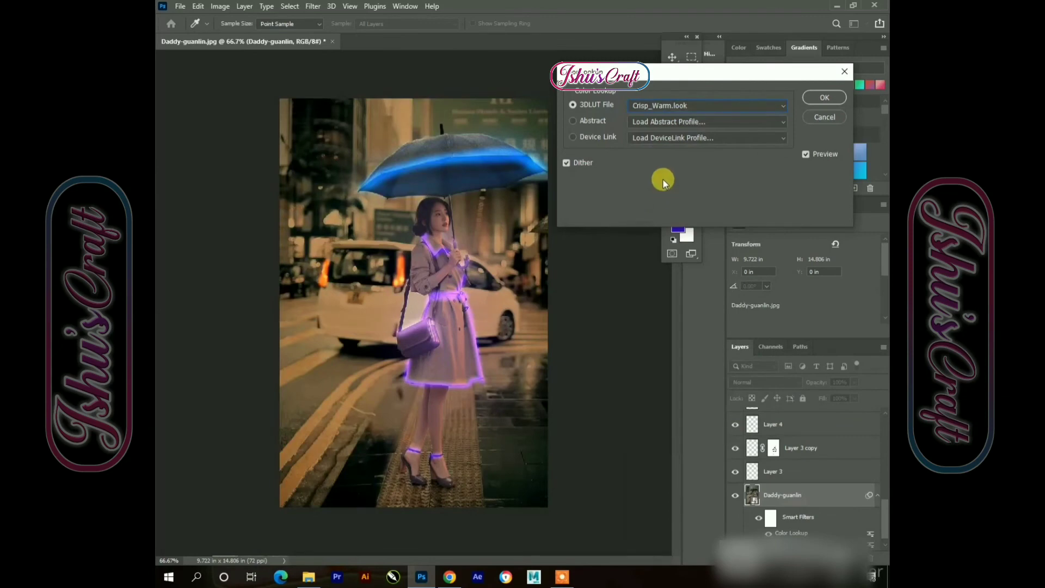
left_click(826, 116)
Apply Hue/Saturation to the Daddy-guanlin smart object with hue +4 and saturation +12
left_click(226, 8)
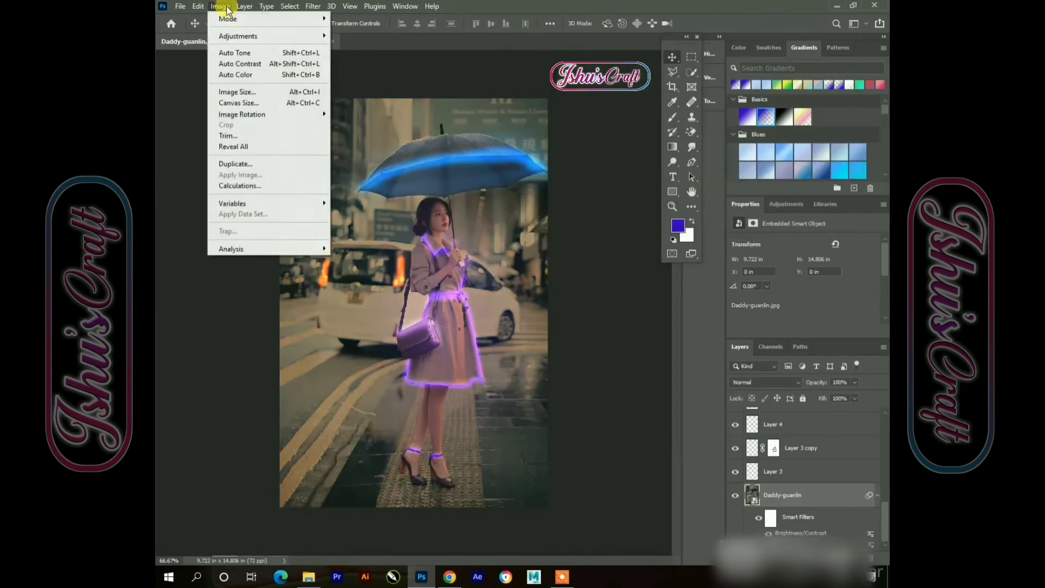
mouse_move(234, 36)
left_click(392, 98)
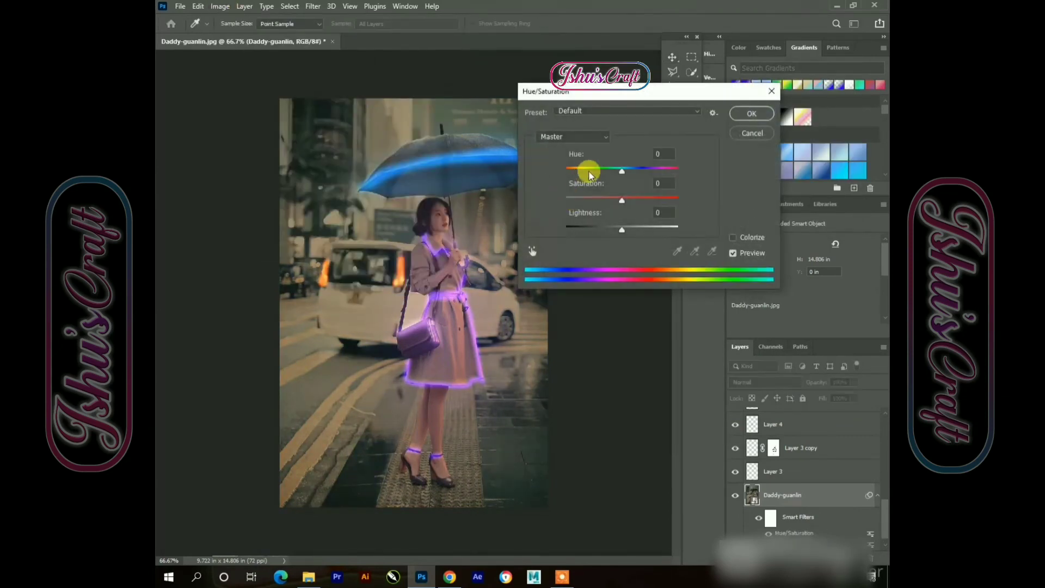
left_click_drag(589, 172, 625, 172)
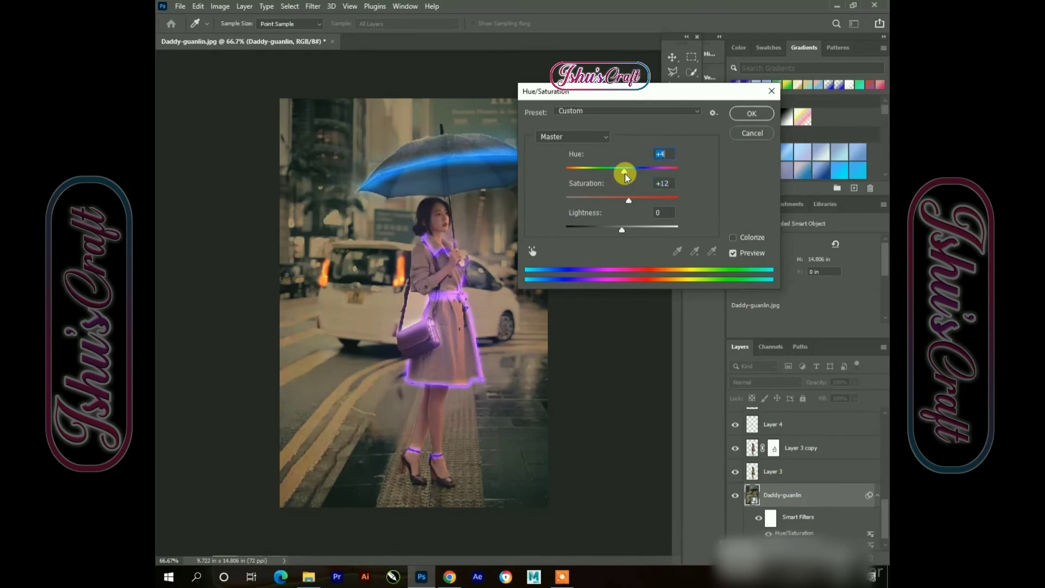
left_click(754, 113)
Select the handbag glow layer, Layer 4, and apply Hue/Saturation with hue -14
key("v")
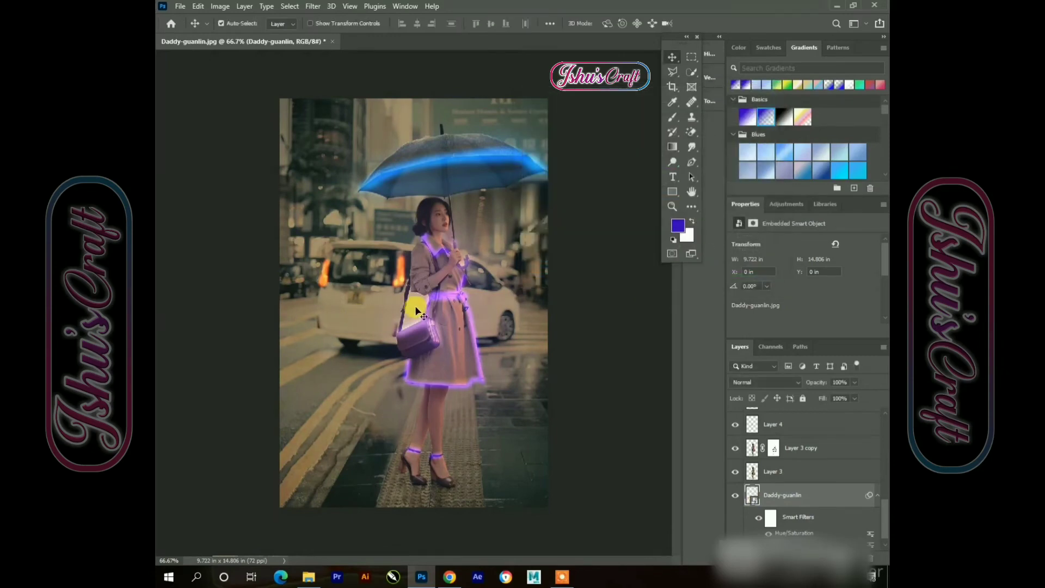
left_click(415, 304)
left_click(214, 12)
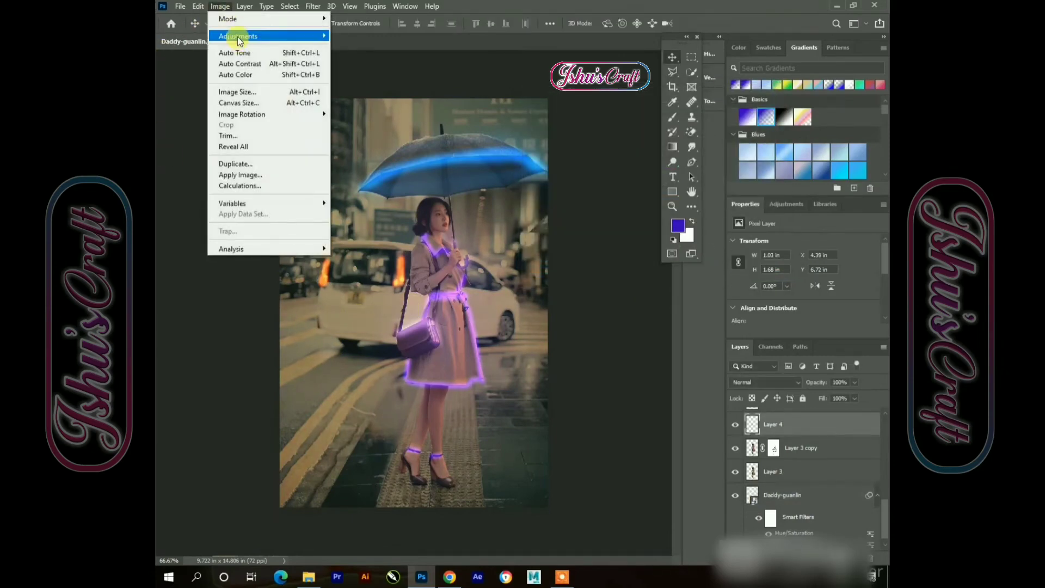
mouse_move(237, 37)
left_click(365, 96)
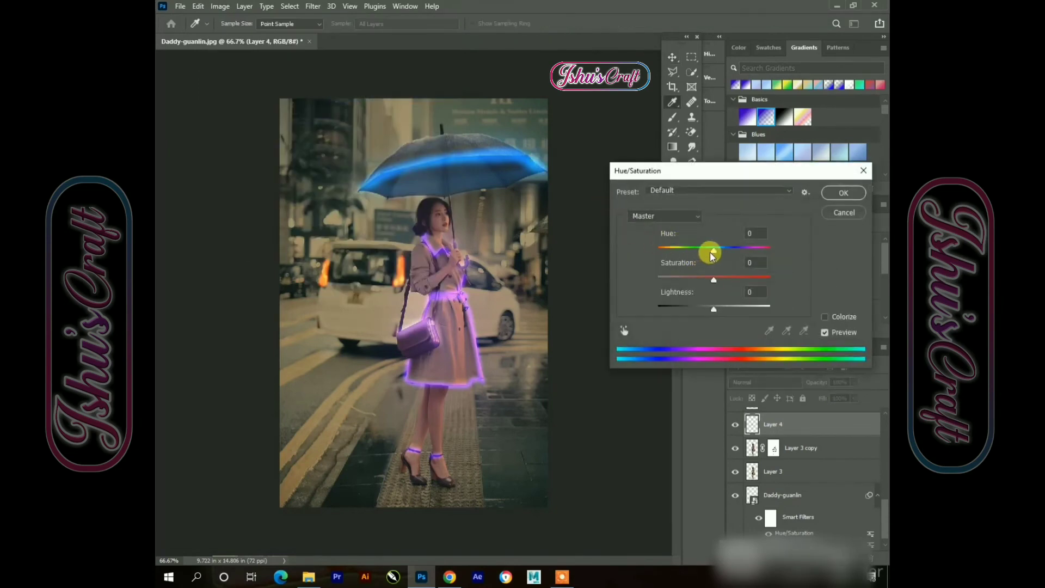
left_click_drag(712, 249, 682, 249)
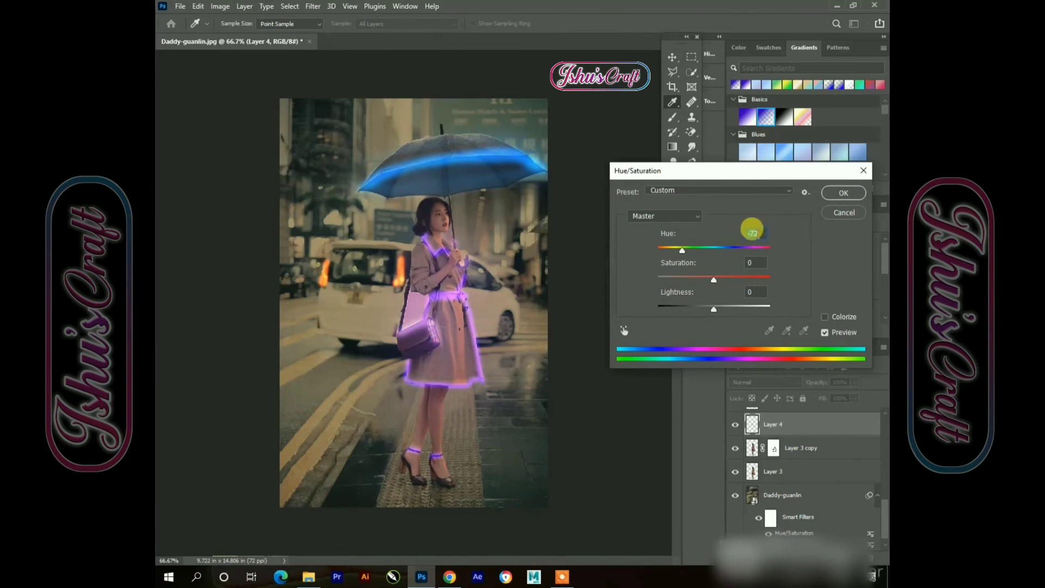
type("-14")
left_click(845, 194)
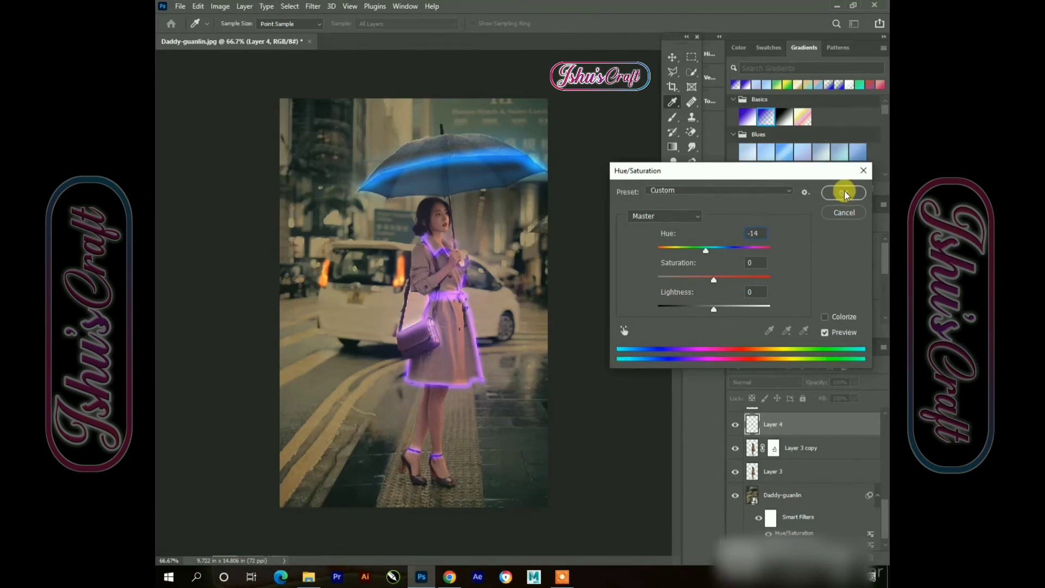
left_click(846, 192)
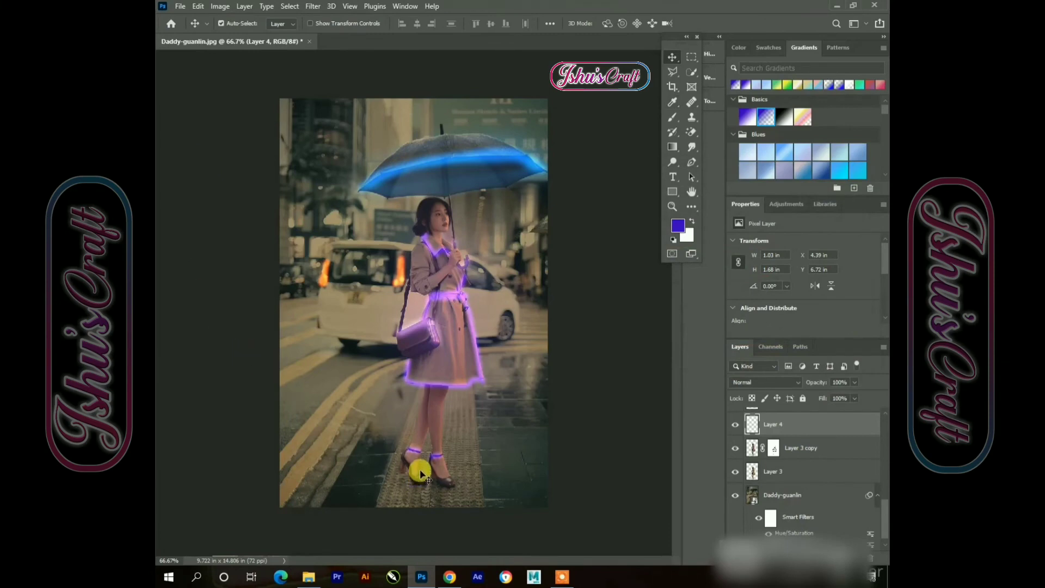
Select every layer from Layer 9 down to Daddy-guanlin and merge them into one layer
left_click(595, 395)
scroll(762, 433, "up", 5)
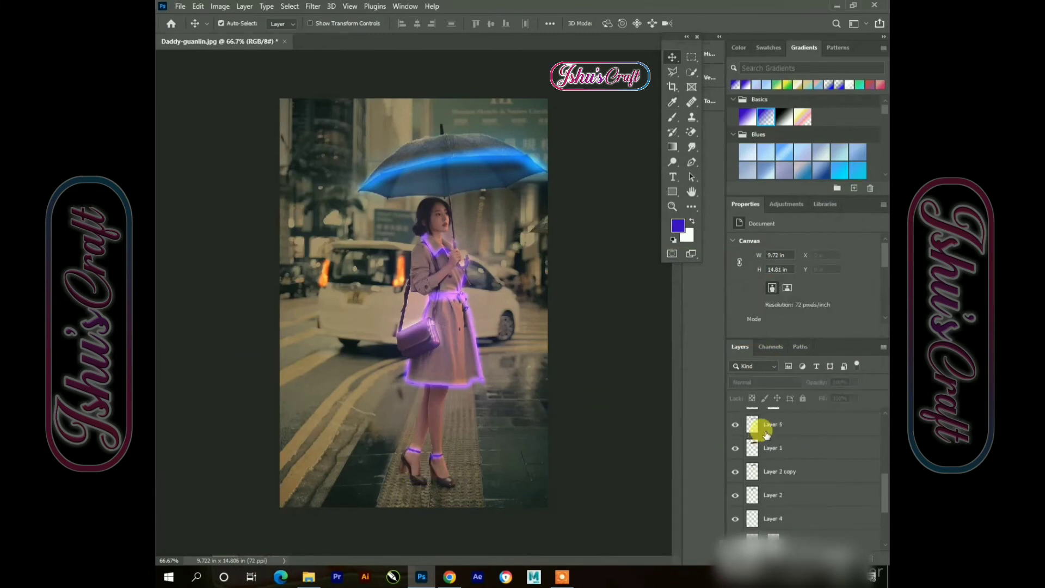
scroll(779, 430, "up", 5)
left_click(779, 427)
scroll(774, 483, "down", 10)
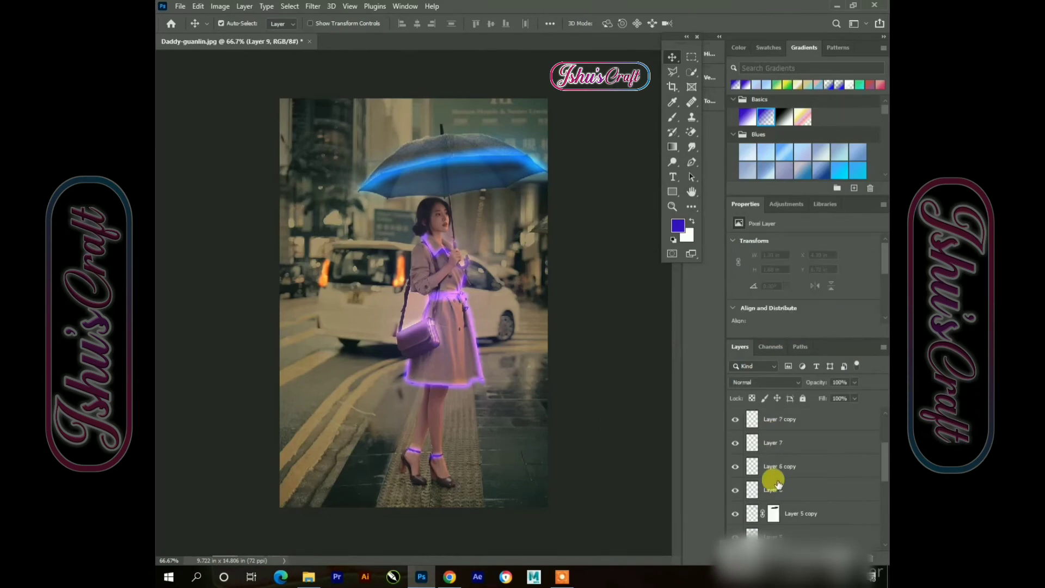
scroll(774, 483, "down", 3)
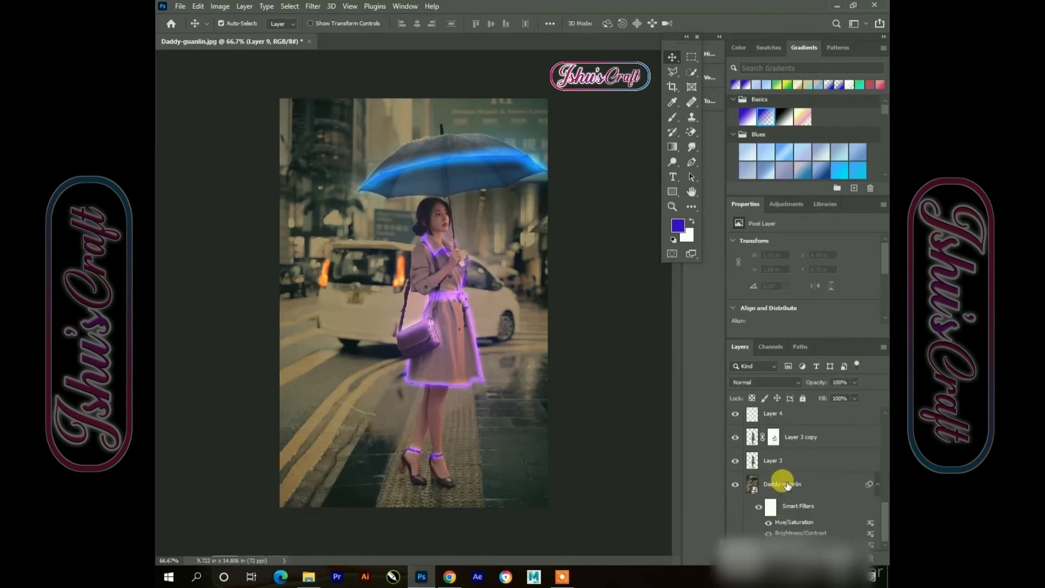
left_click(795, 485, "shift")
right_click(795, 486)
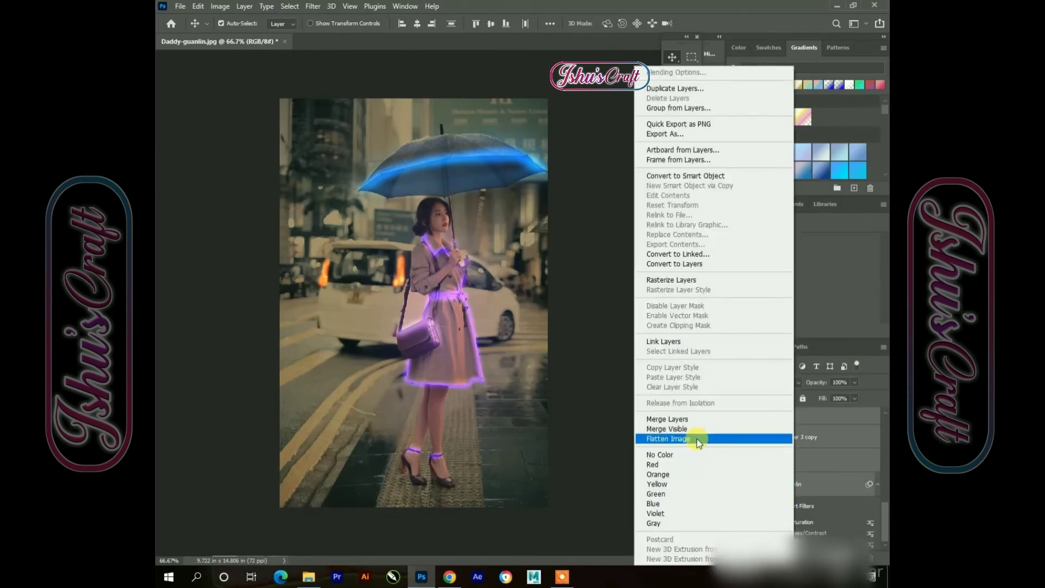
left_click(682, 421)
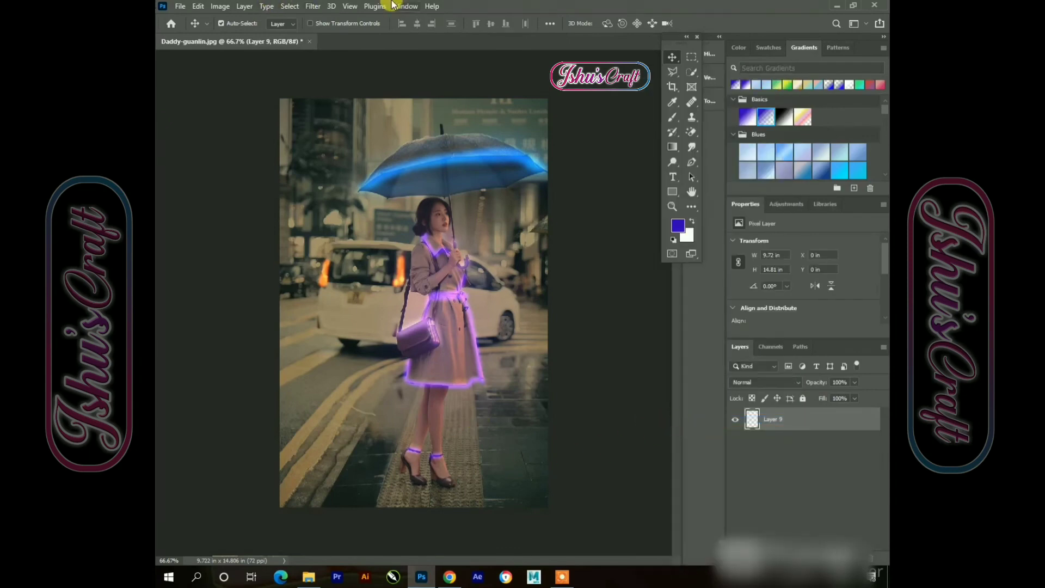
Apply a Color Lookup to the merged layer using the Kodak 5205 Fuji 3510 (by Adobe).cube 3DLUT file
left_click(314, 6)
left_click(349, 354)
left_click(218, 6)
mouse_move(234, 34)
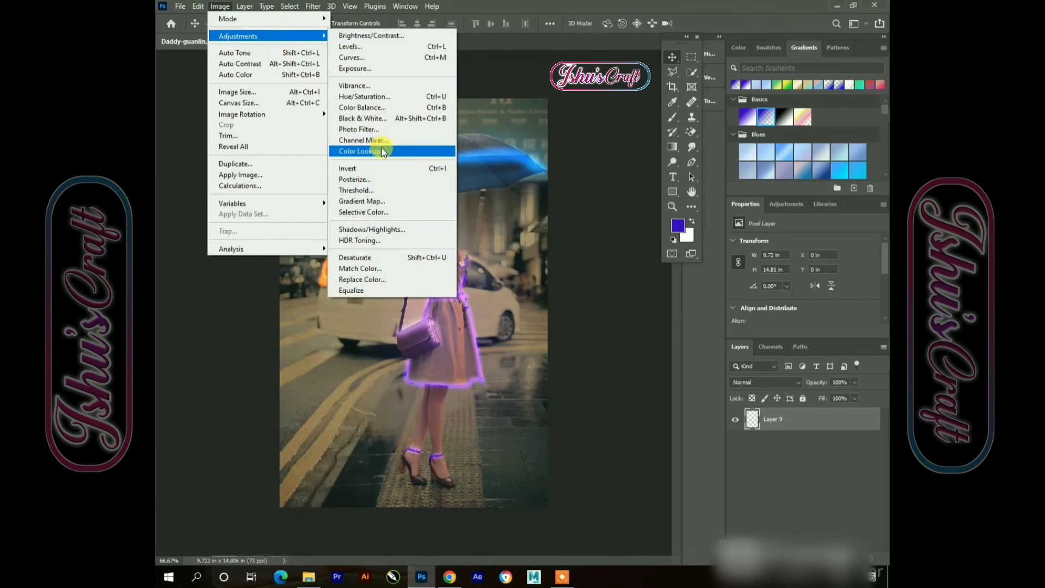
left_click(384, 152)
left_click(660, 92)
left_click(656, 141)
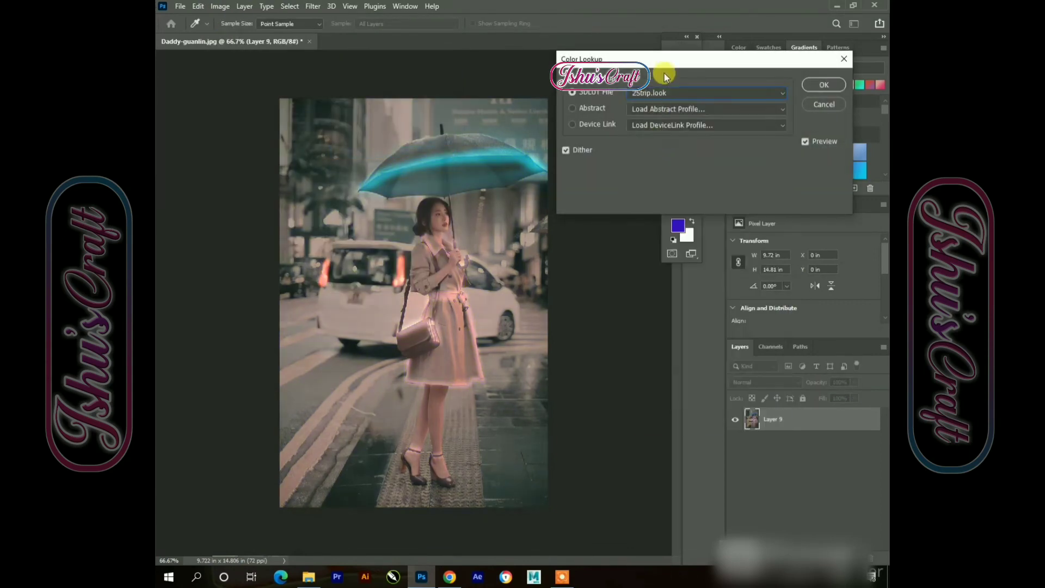
left_click(667, 98)
left_click(655, 140)
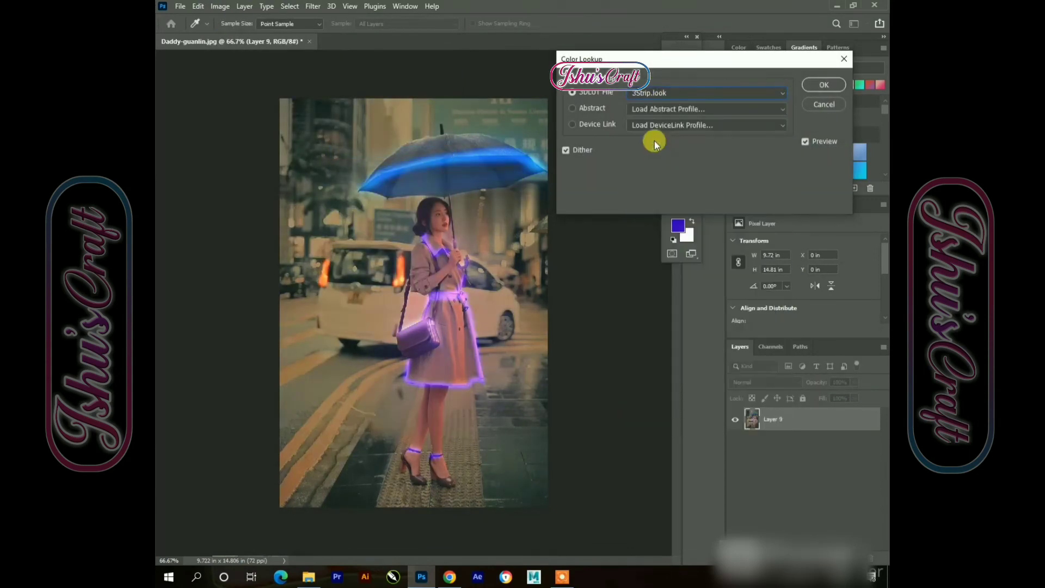
left_click(661, 94)
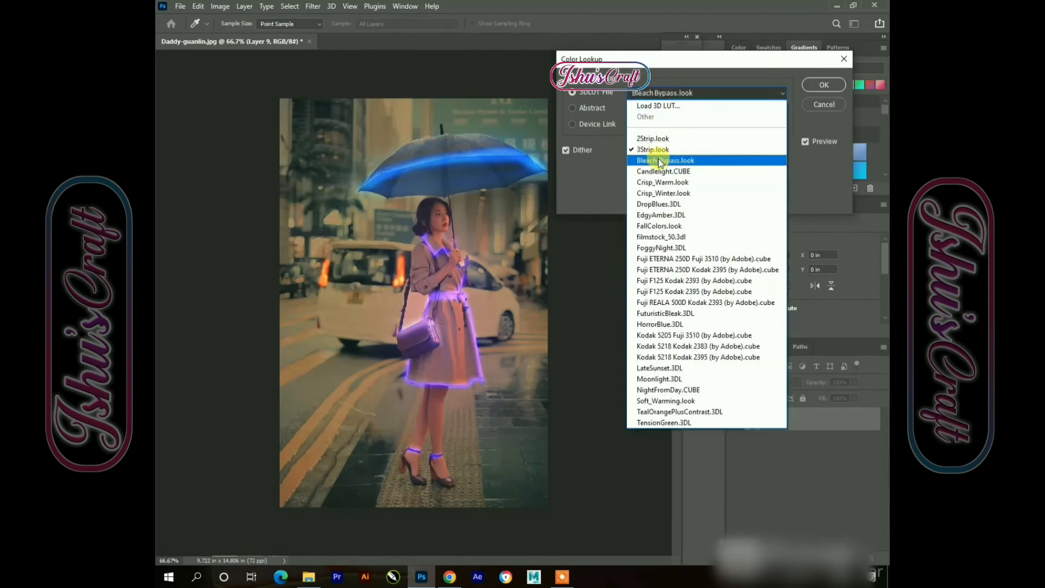
left_click(673, 326)
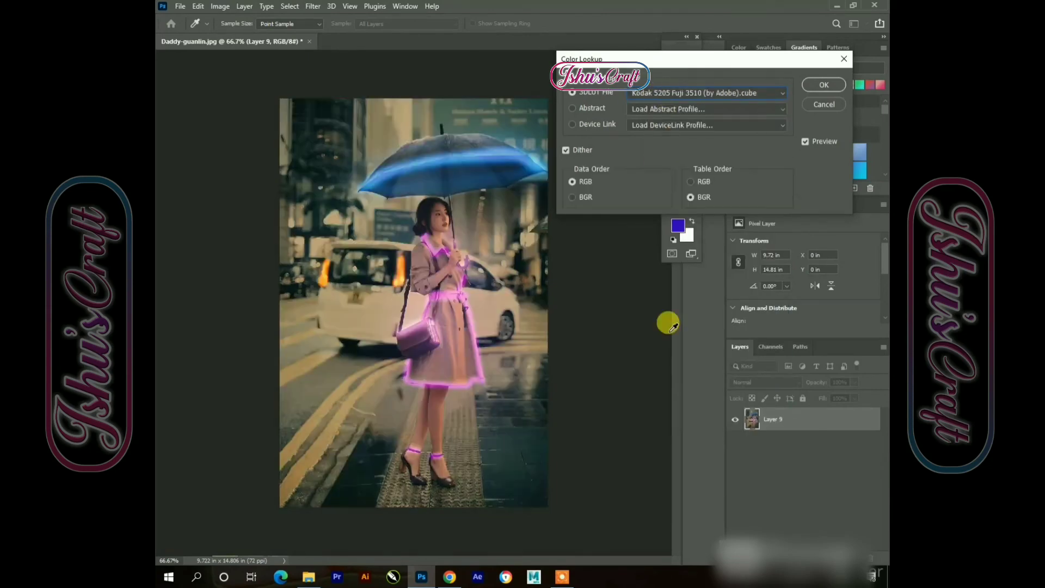
left_click(825, 86)
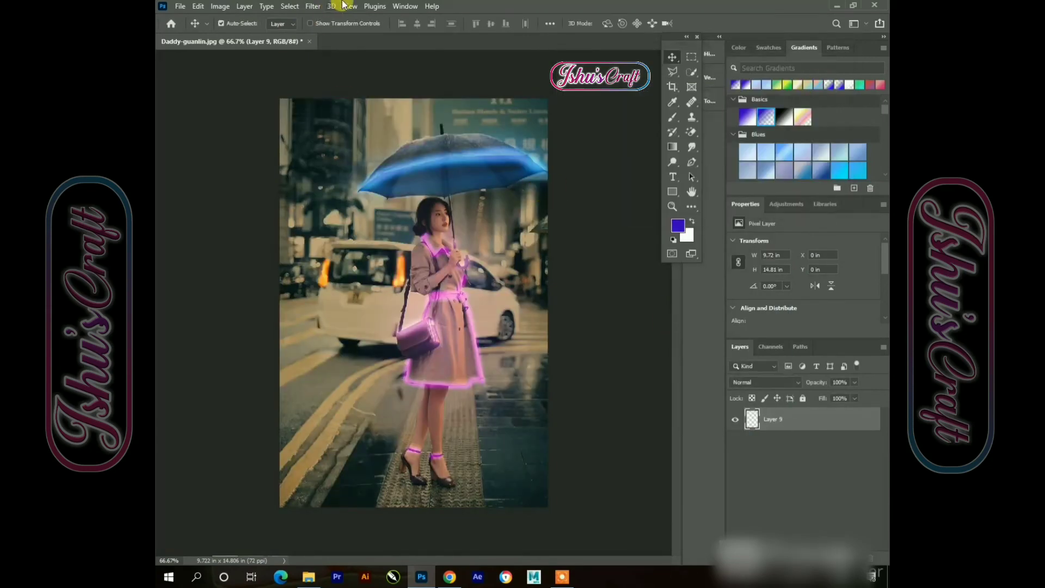
Open the Camera Raw Filter and set temperature -7, tint +25 and exposure +0.25 in Basic
left_click(313, 6)
left_click(303, 290)
left_click(313, 7)
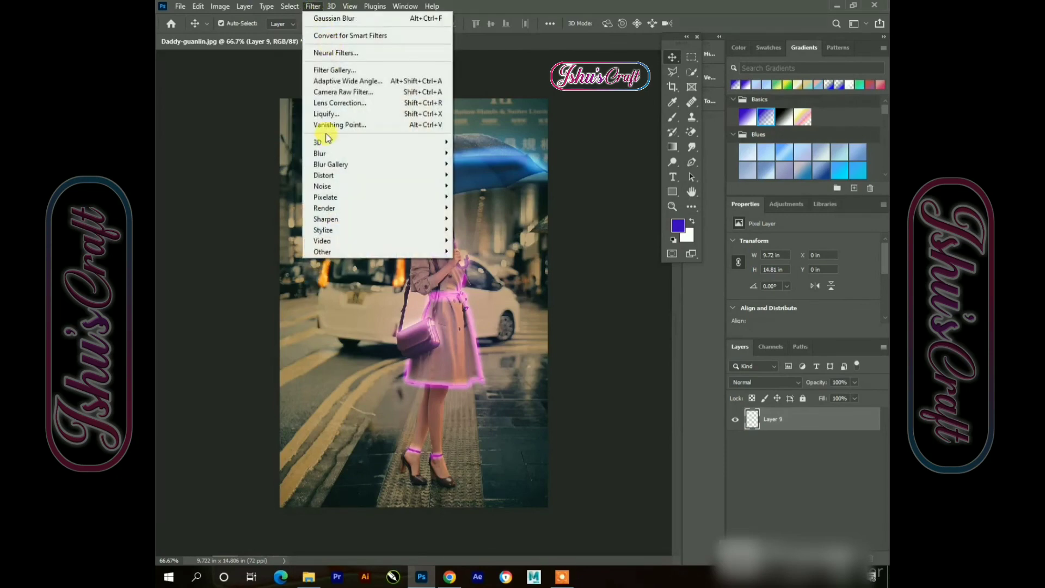
left_click(322, 90)
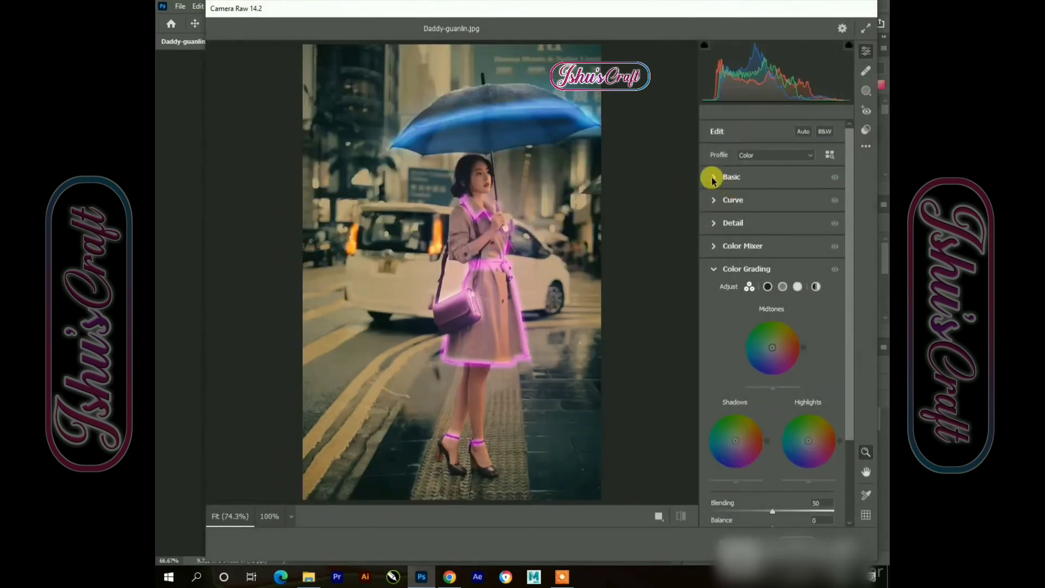
left_click(714, 178)
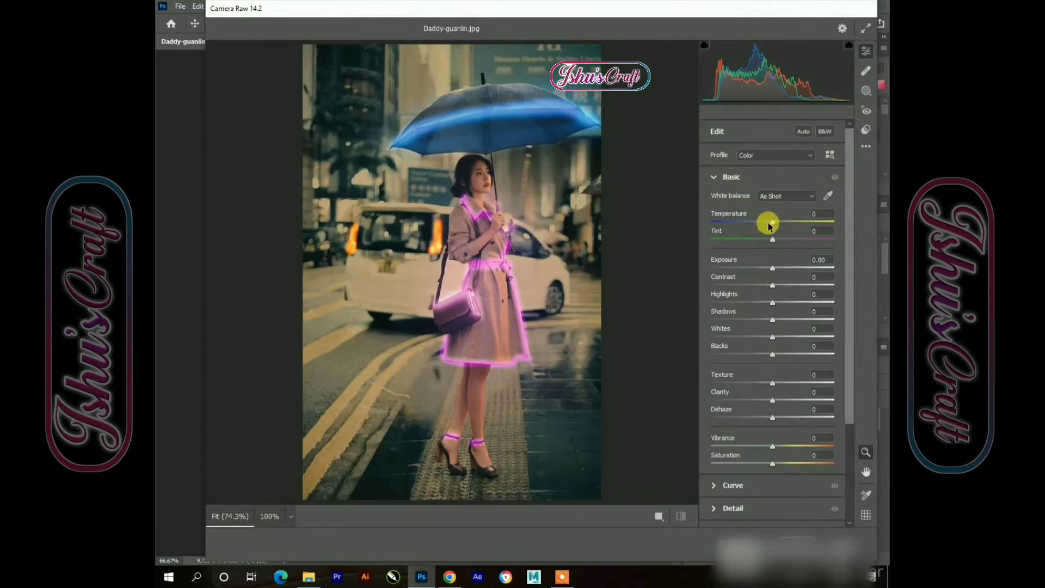
left_click_drag(772, 222, 789, 238)
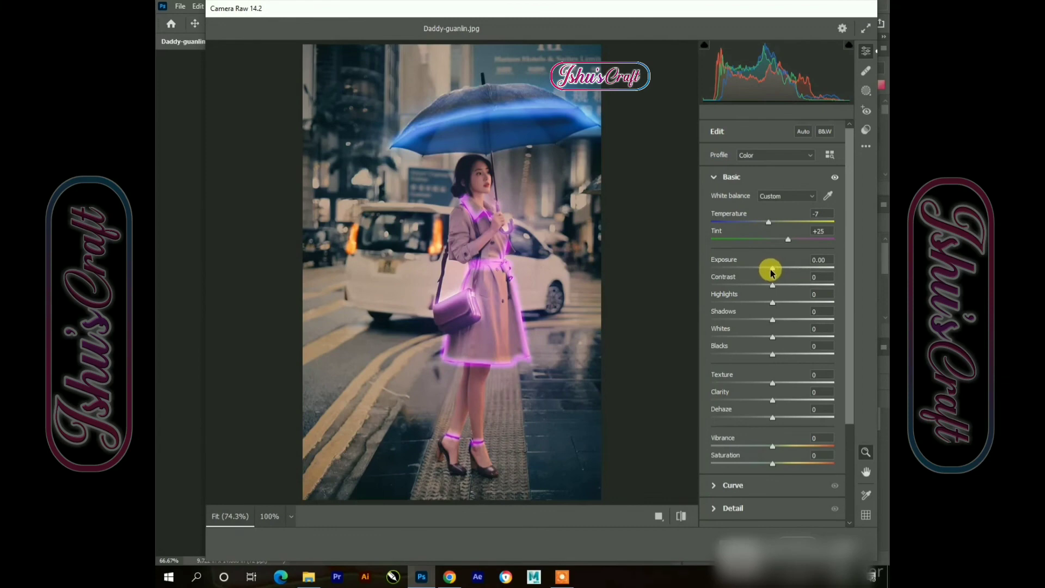
mouse_move(772, 272)
left_mouse_down()
mouse_move(763, 268)
mouse_move(774, 271)
left_mouse_up()
Set highlights to +25, shadows to -100, whites to -53 and blacks to -49
scroll(764, 322, "down", 2)
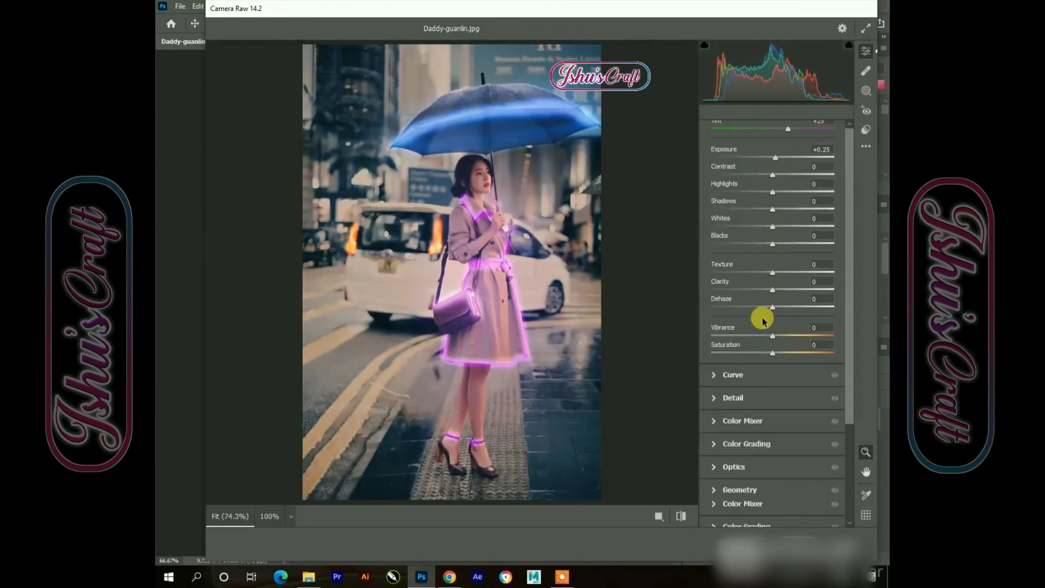
left_click_drag(773, 179, 737, 211)
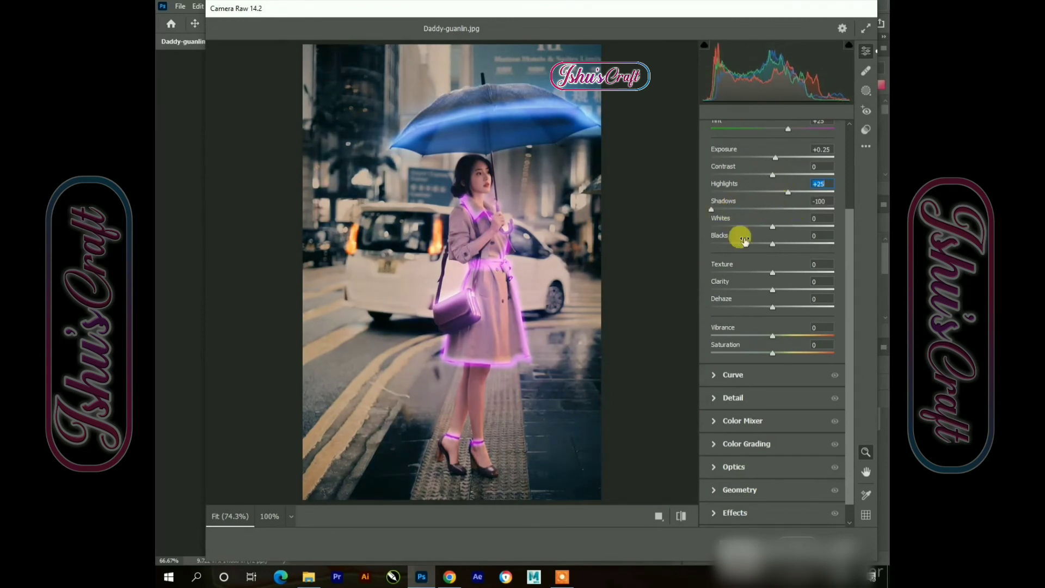
left_click_drag(774, 227, 742, 244)
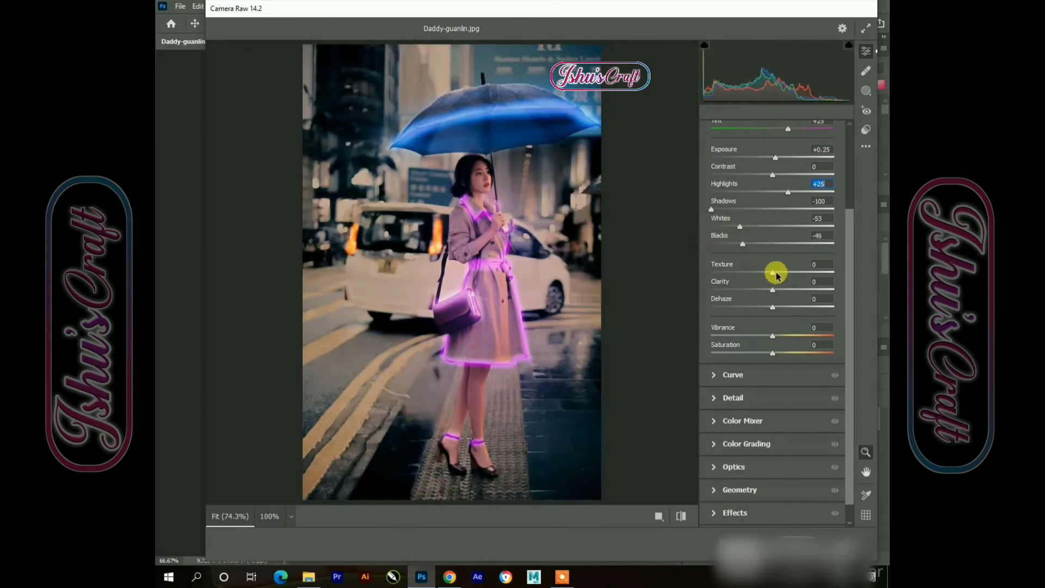
Set clarity to +21, dehaze to -9, vibrance to -4 and saturation to +26
left_click_drag(775, 289, 778, 355)
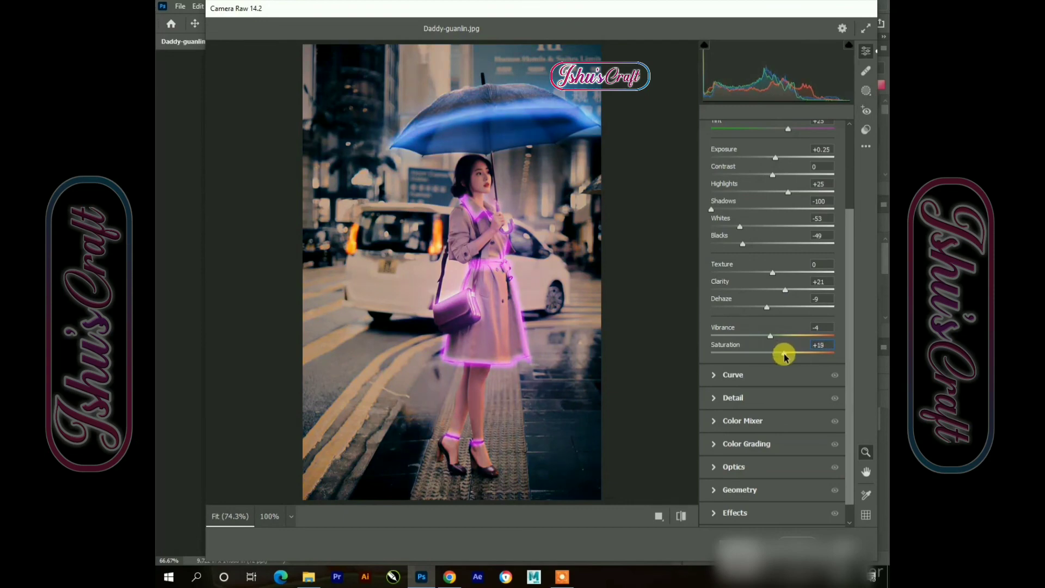
scroll(784, 355, "down", 1)
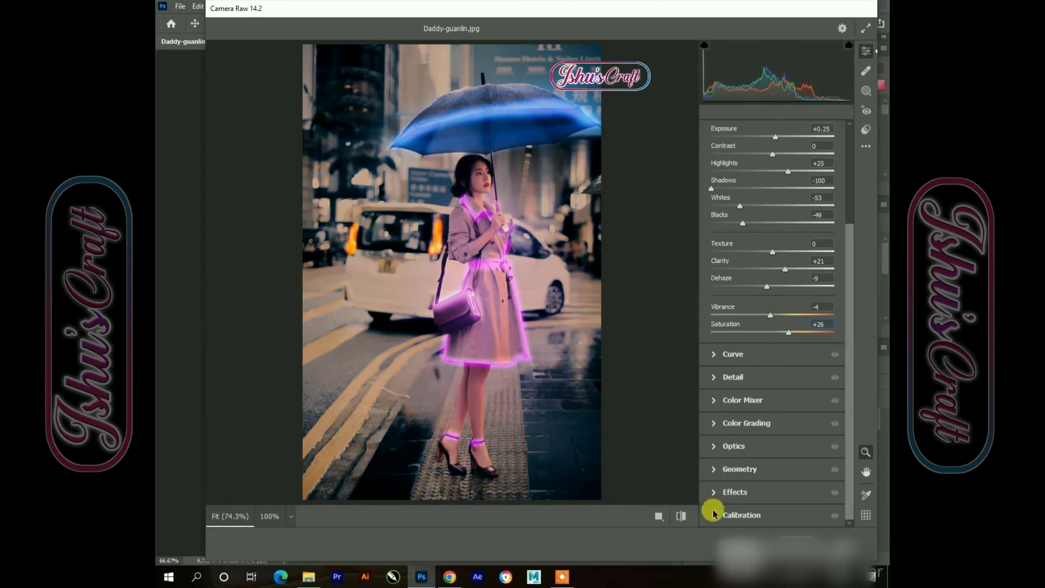
In Calibration, set shadows tint to -7 and blue primary saturation to +13, then apply the filter
left_click(714, 517)
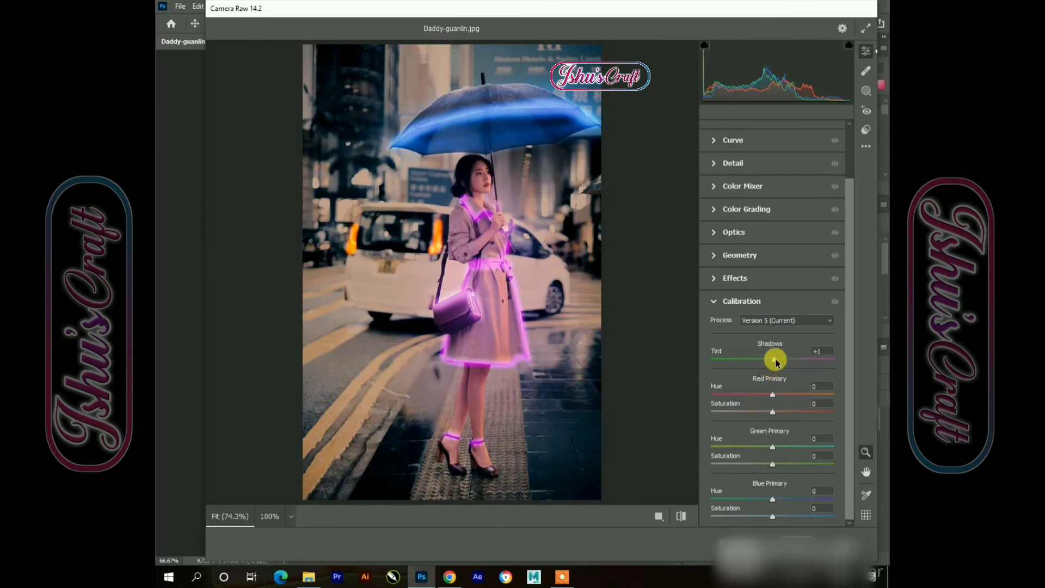
left_click_drag(795, 360, 768, 366)
mouse_move(776, 517)
left_mouse_down()
mouse_move(806, 517)
mouse_move(782, 517)
left_mouse_up()
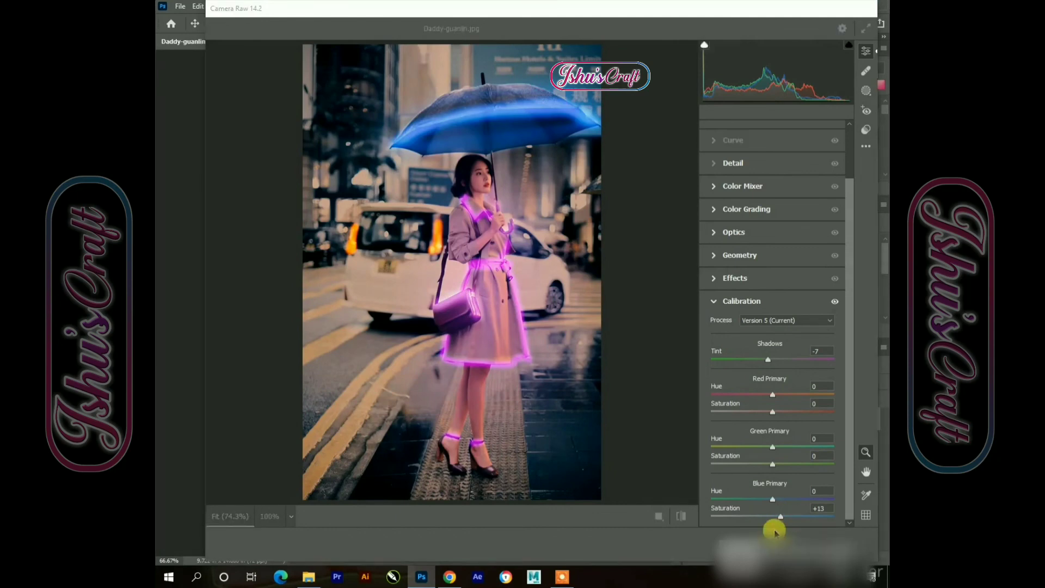
left_click(776, 533)
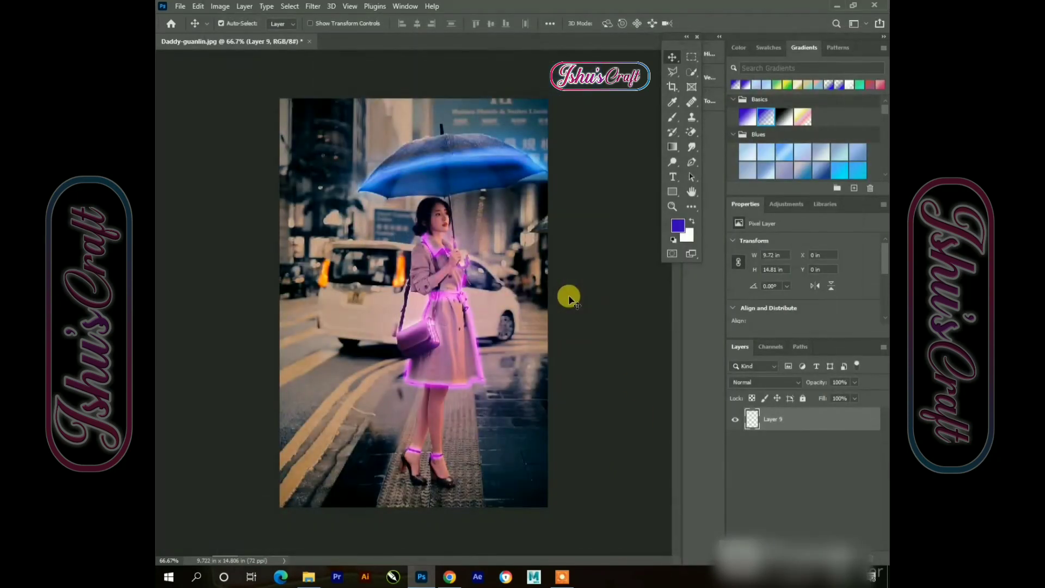
Save the edited image
left_click(179, 6)
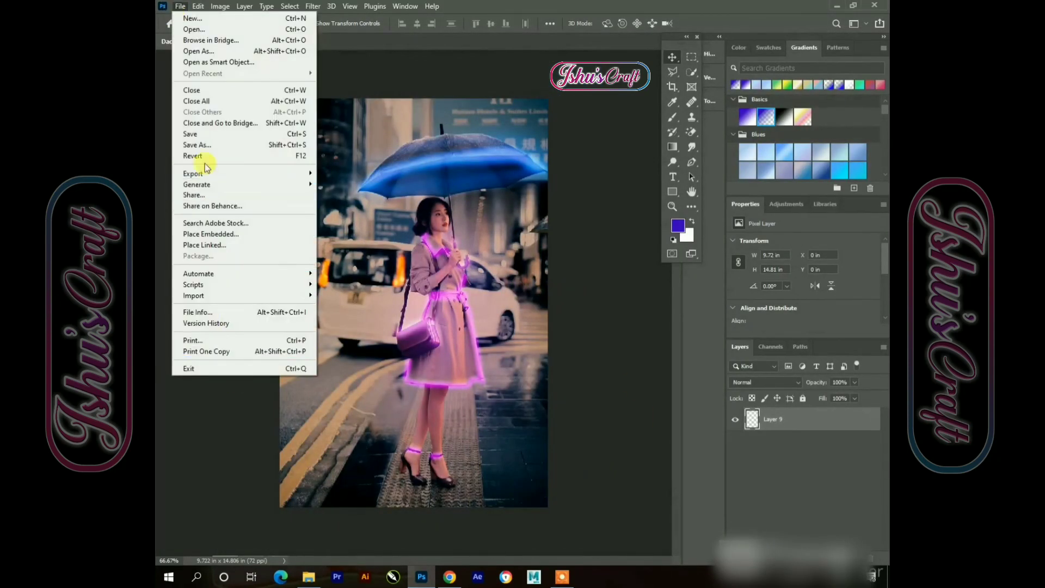